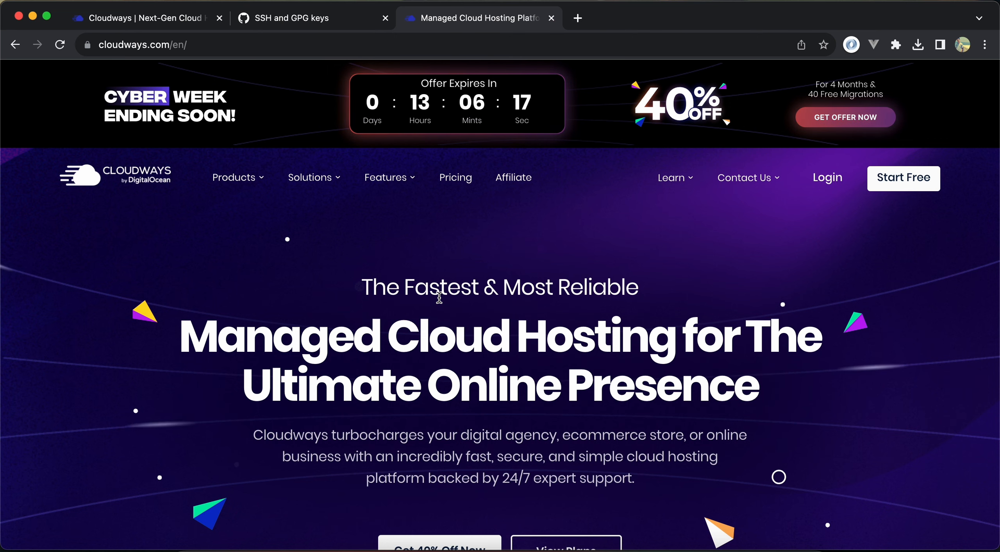
Switch to the Cloudways server dashboard, start adding a server, and choose the PHP Custom App as its application
{"action": "left_click", "coordinate": [178, 24]}
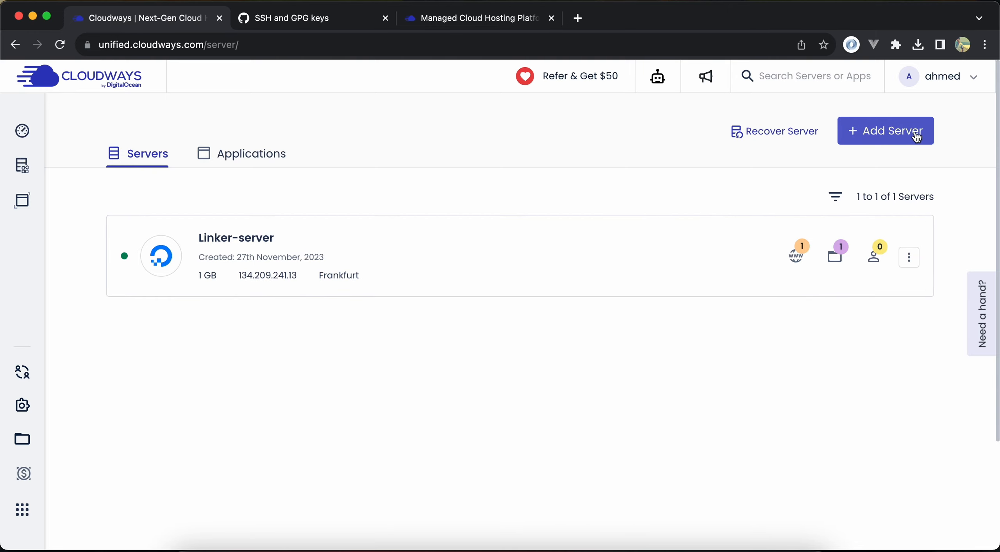
{"action": "left_click", "coordinate": [871, 133]}
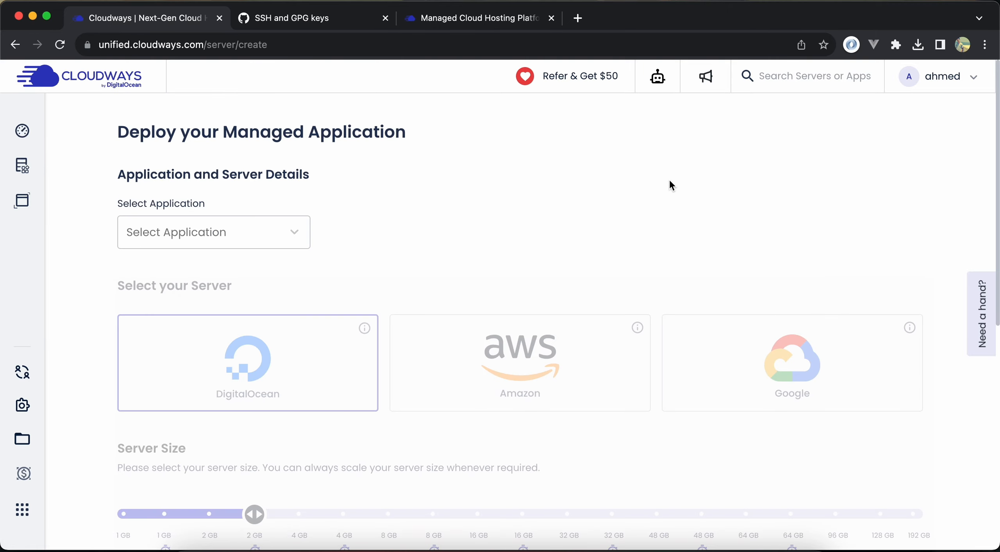
{"action": "left_click", "coordinate": [257, 228]}
{"action": "scroll", "coordinate": [232, 333], "scroll_direction": "down", "scroll_amount": 3}
{"action": "scroll", "coordinate": [231, 334], "scroll_direction": "down", "scroll_amount": 1}
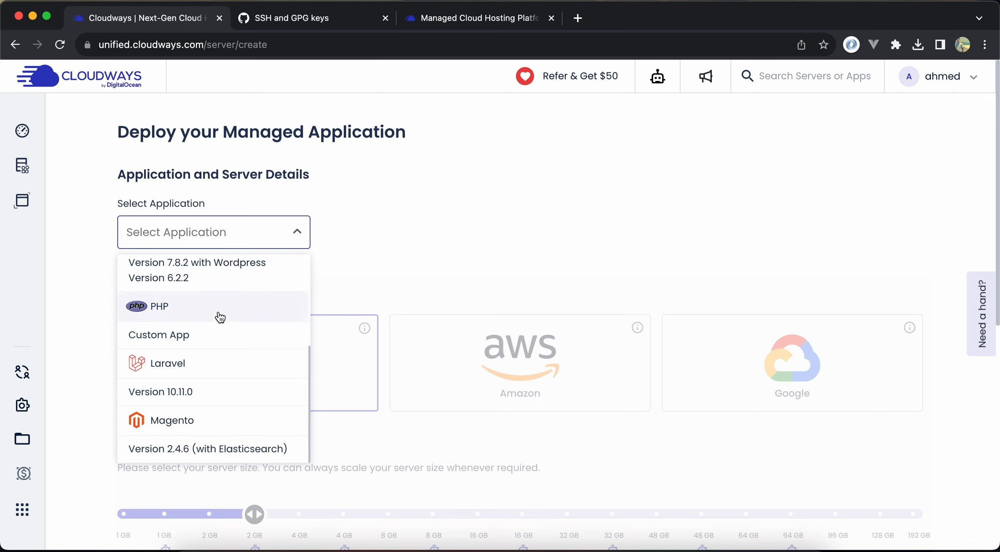
{"action": "left_click", "coordinate": [198, 315]}
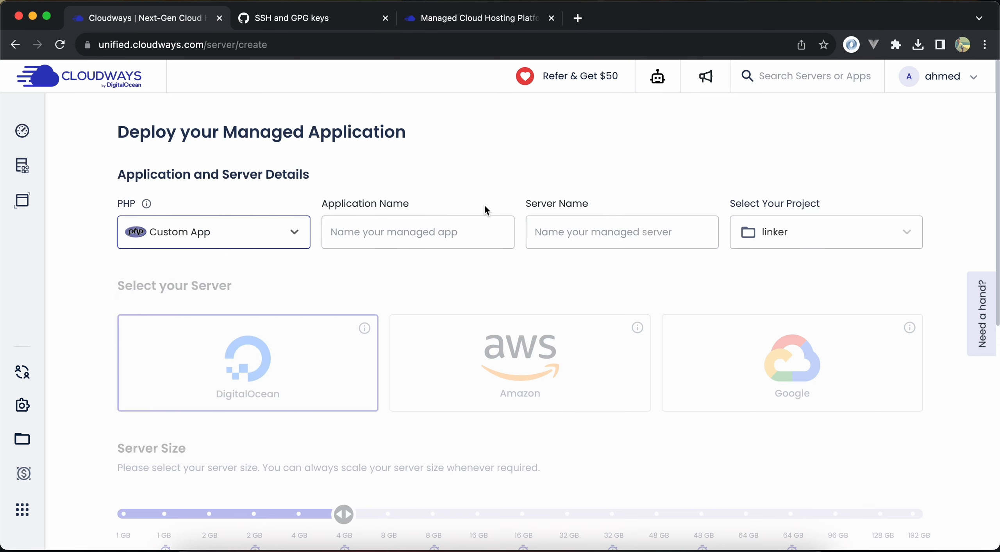
Name the managed application edss and the managed server eeee
{"action": "left_click", "coordinate": [442, 231]}
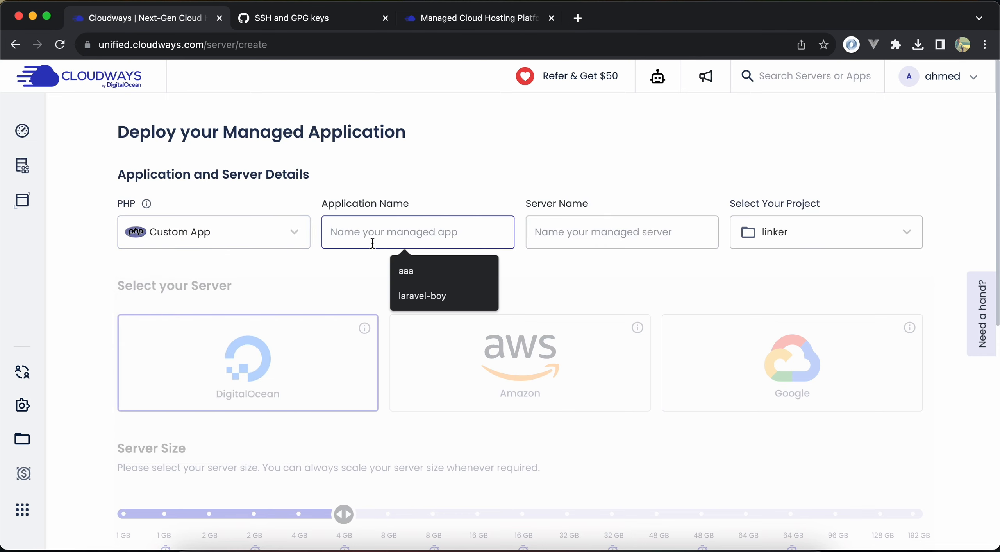
{"action": "left_click", "coordinate": [558, 231]}
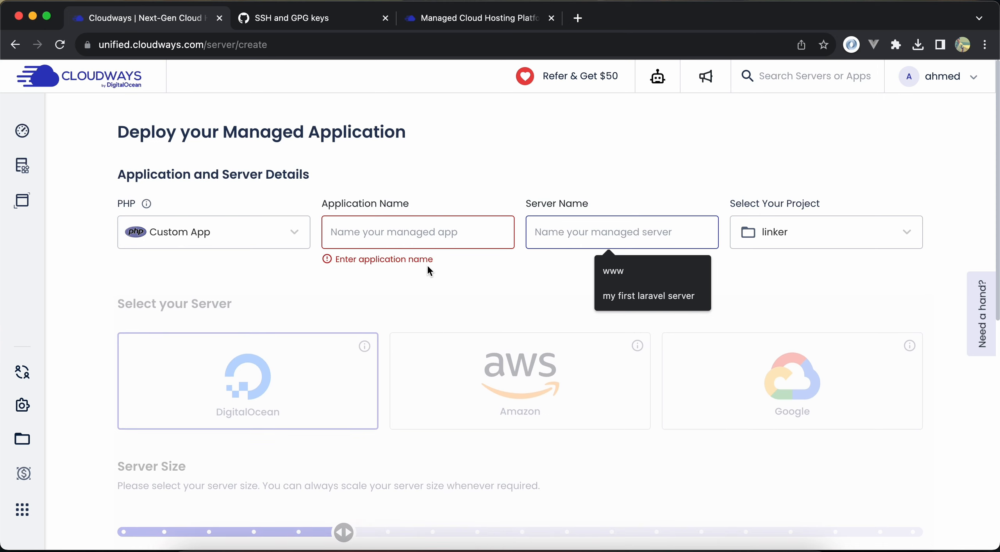
{"action": "left_click", "coordinate": [433, 246]}
{"action": "type", "text": "edss"}
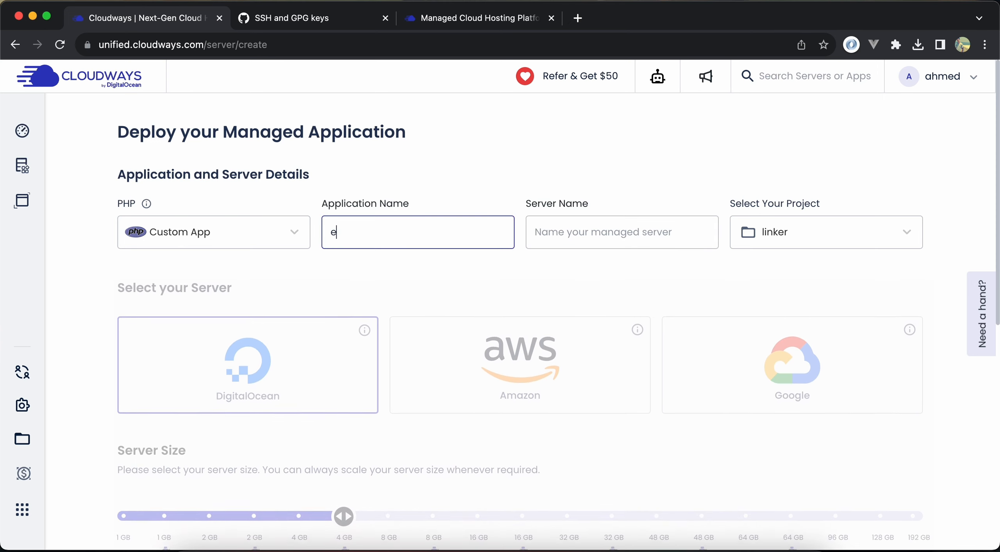
{"action": "left_click", "coordinate": [608, 236]}
{"action": "type", "text": "www"}
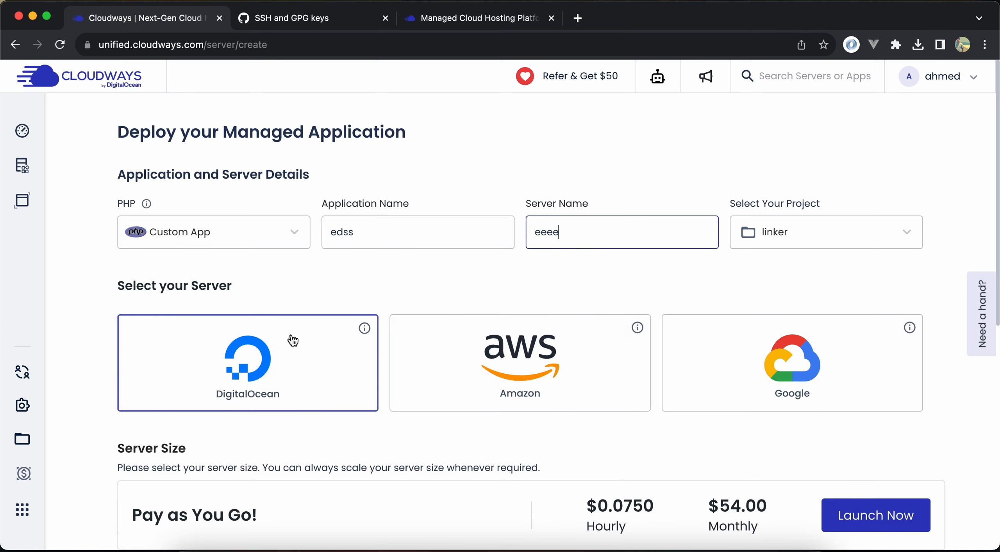
Set the DigitalOcean server size to 1 GB, review the size recommendation, and return to the server list without launching
{"action": "scroll", "coordinate": [277, 343], "scroll_direction": "down", "scroll_amount": 4}
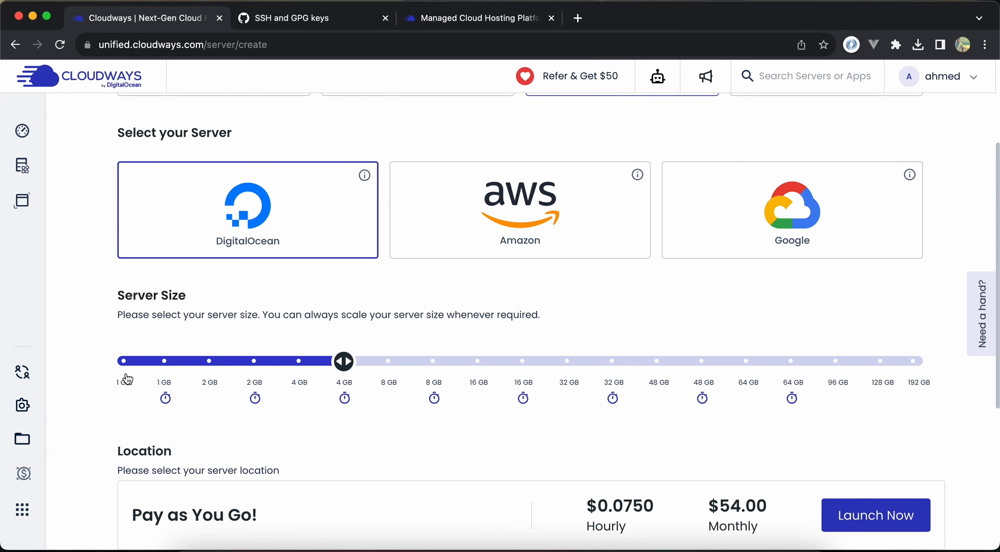
{"action": "left_click", "coordinate": [123, 361]}
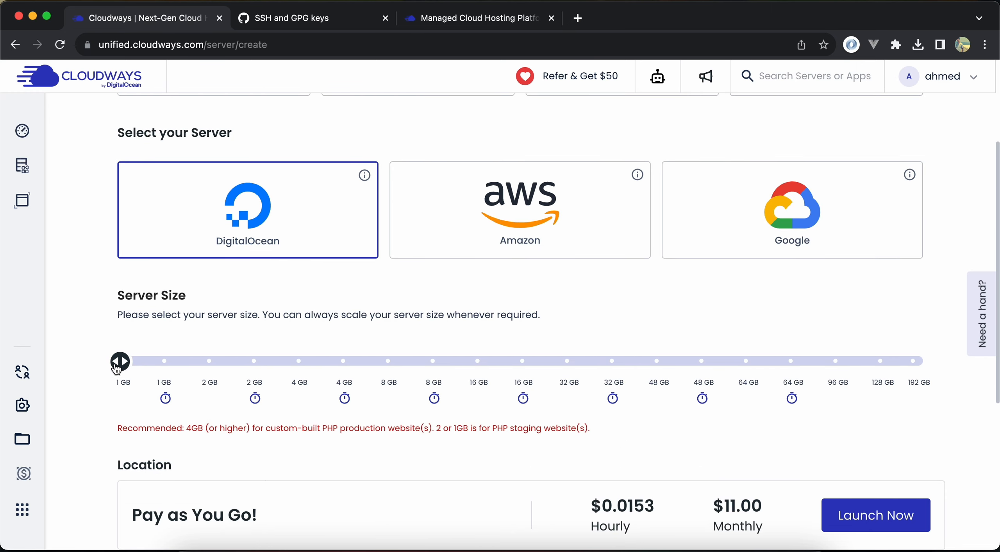
{"action": "mouse_move", "coordinate": [302, 382]}
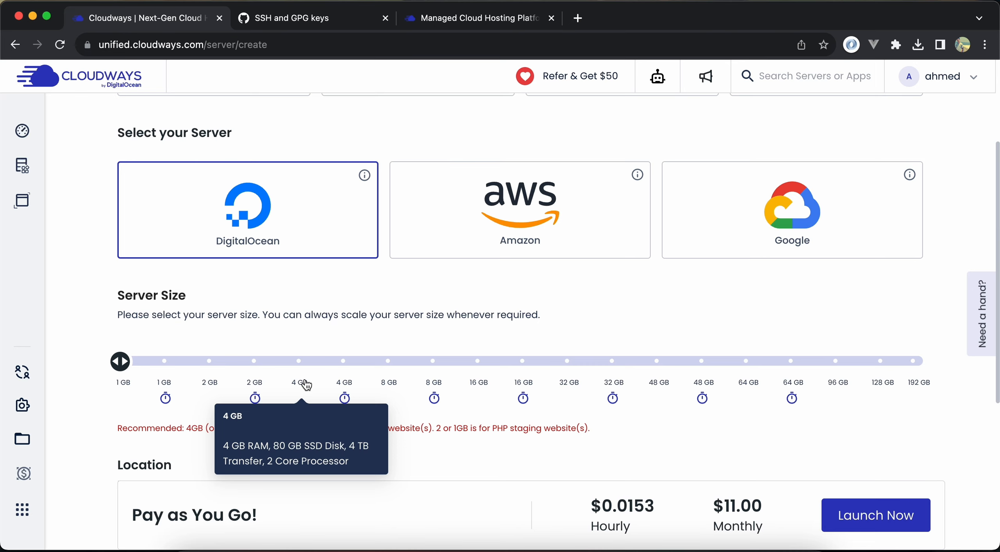
{"action": "left_click_drag", "start_coordinate": [493, 429], "coordinate": [566, 430]}
{"action": "left_click", "coordinate": [527, 405]}
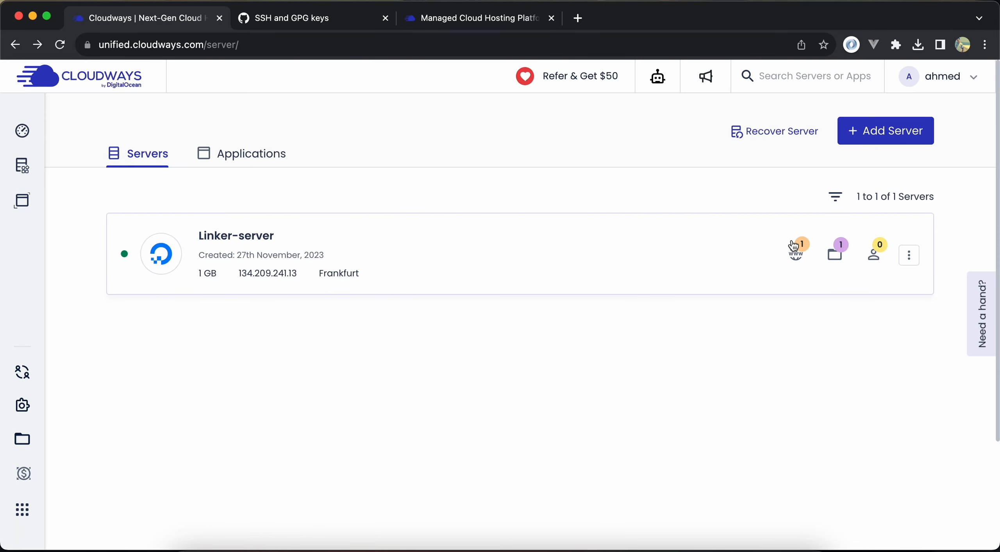
Open Linker-server and go to the access details of its Linker application
{"action": "left_click", "coordinate": [476, 264]}
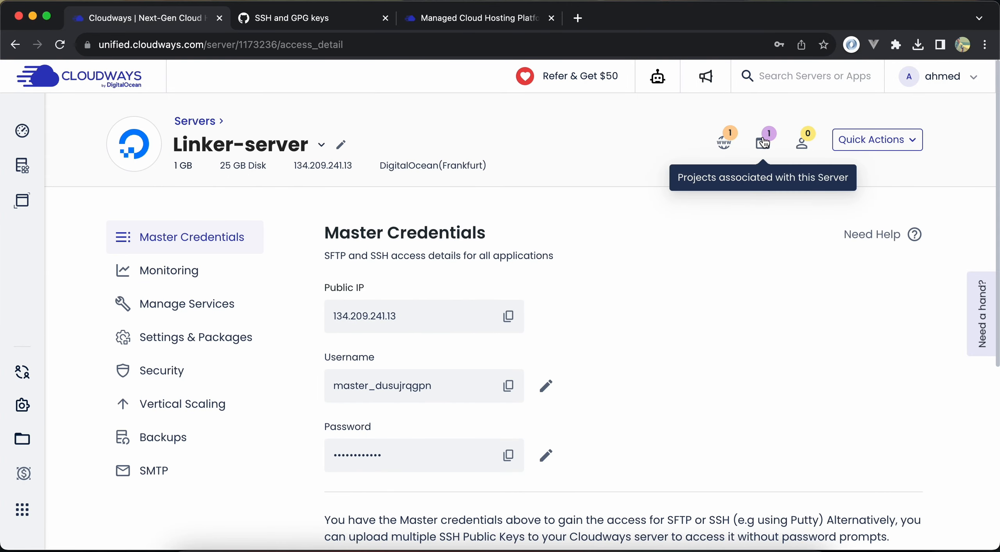
{"action": "left_click", "coordinate": [724, 141]}
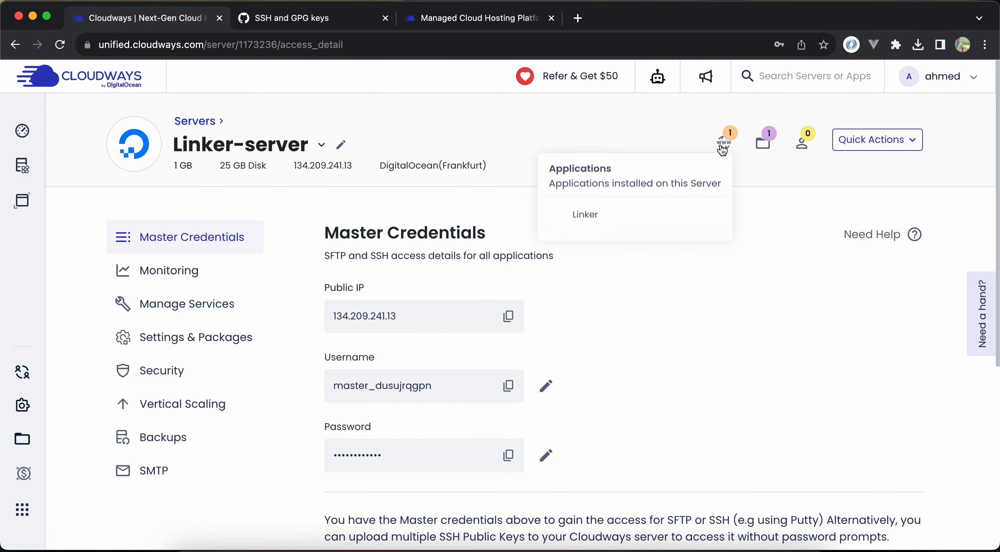
{"action": "left_click", "coordinate": [661, 221]}
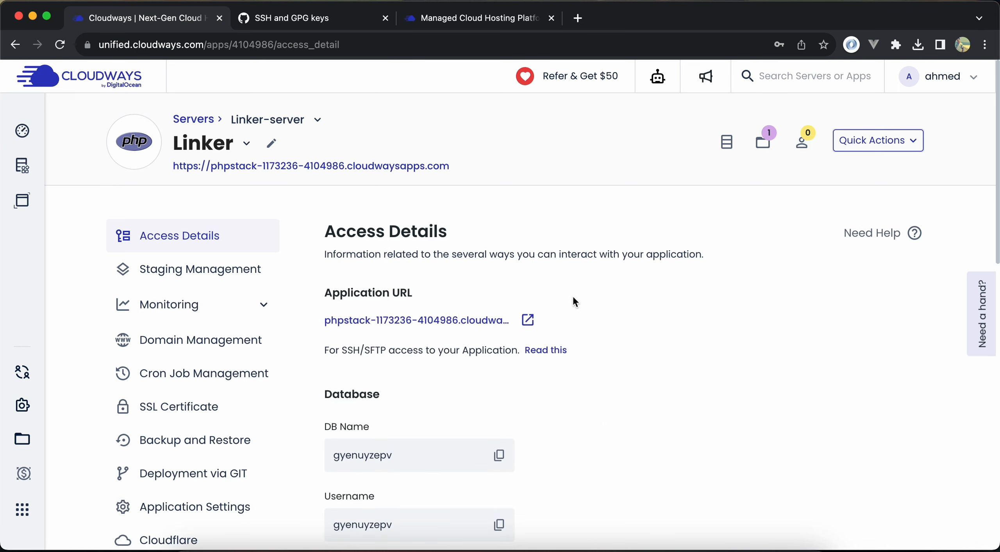
Switch to GitHub, search your own repositories for "linke", and open the linker repository
{"action": "left_click", "coordinate": [331, 23]}
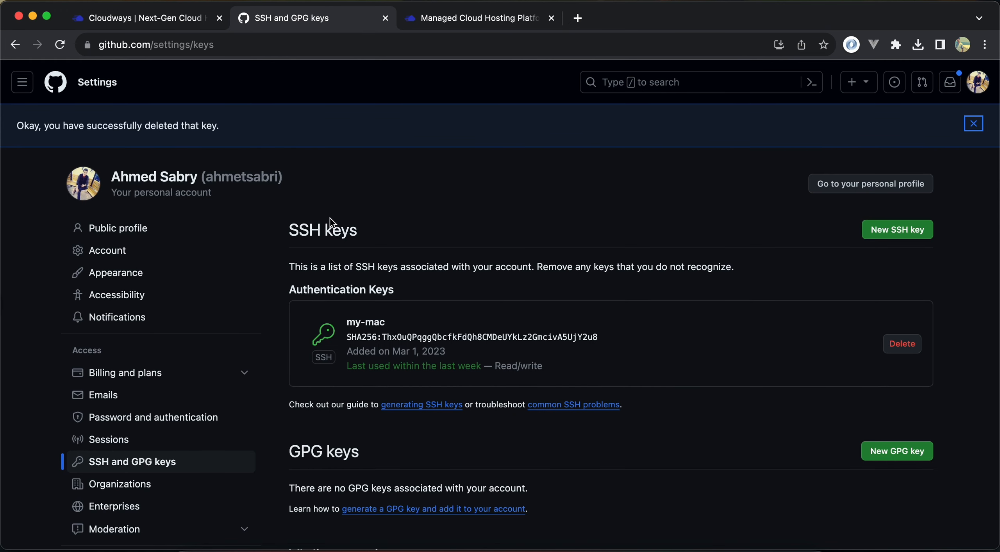
{"action": "scroll", "coordinate": [330, 224], "scroll_direction": "down", "scroll_amount": 1}
{"action": "scroll", "coordinate": [330, 223], "scroll_direction": "up", "scroll_amount": 1}
{"action": "left_click", "coordinate": [979, 93]}
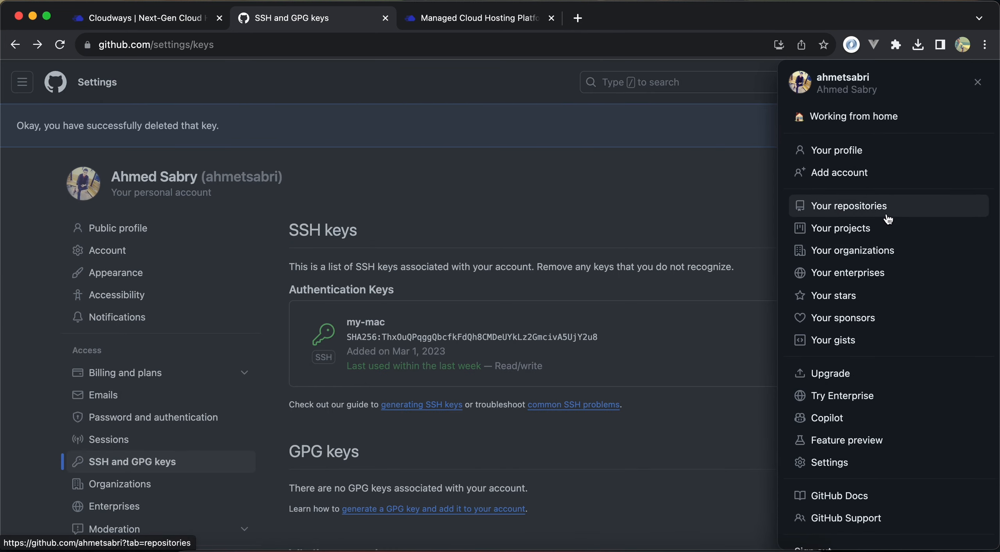
{"action": "left_click", "coordinate": [833, 208]}
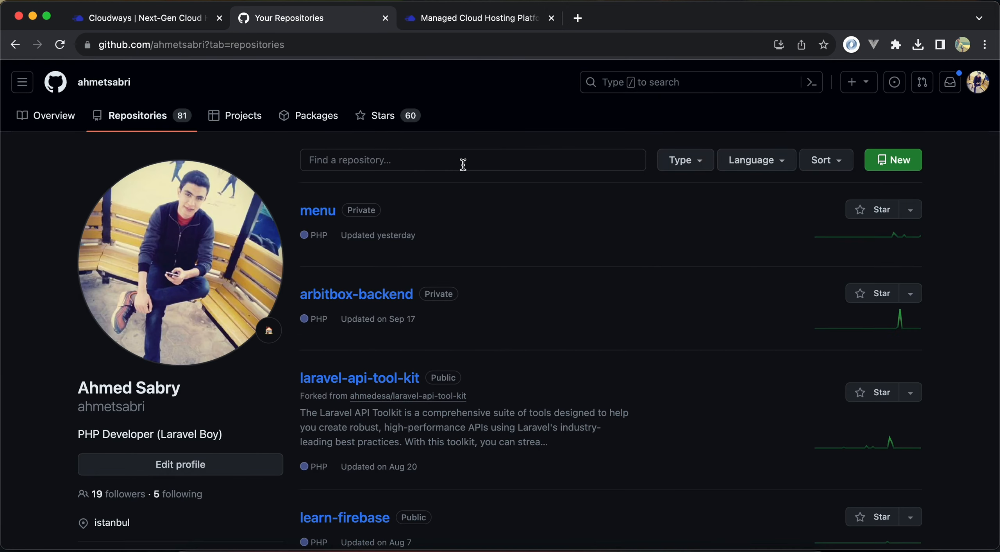
{"action": "left_click", "coordinate": [463, 164]}
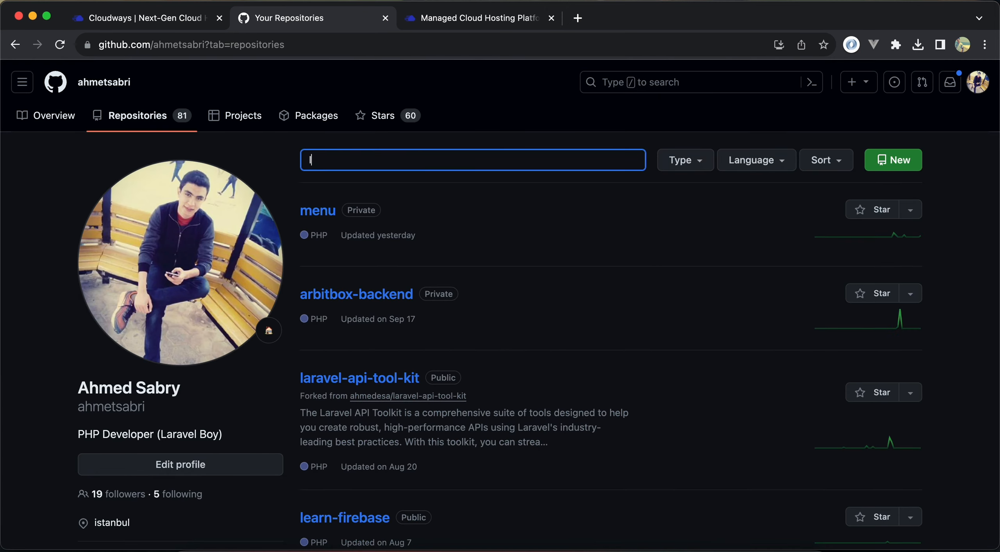
{"action": "type", "text": "lin"}
{"action": "type", "text": "ke"}
{"action": "left_click", "coordinate": [317, 250]}
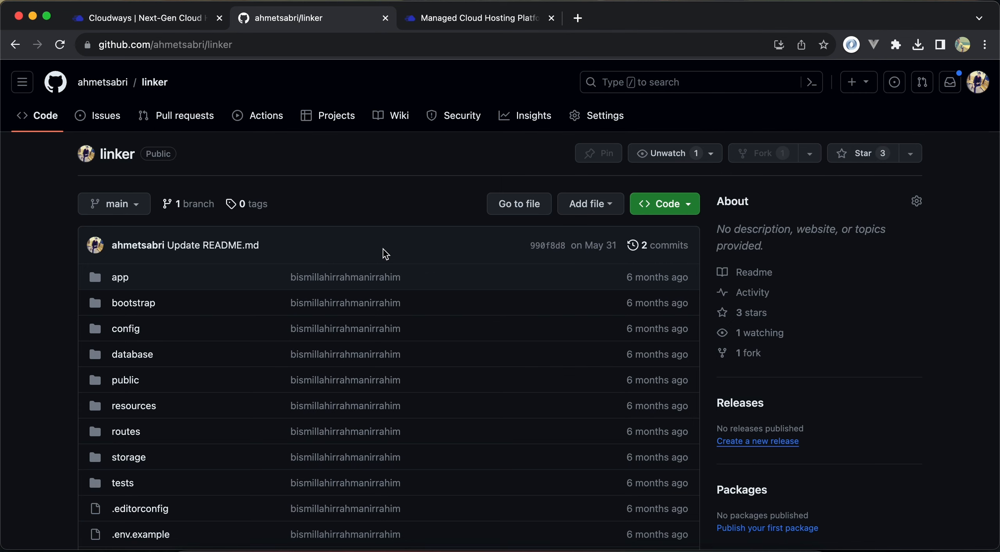
Switch back to Cloudways and open the Git deployment settings of the Linker application
{"action": "left_click", "coordinate": [465, 27]}
{"action": "left_click", "coordinate": [130, 28]}
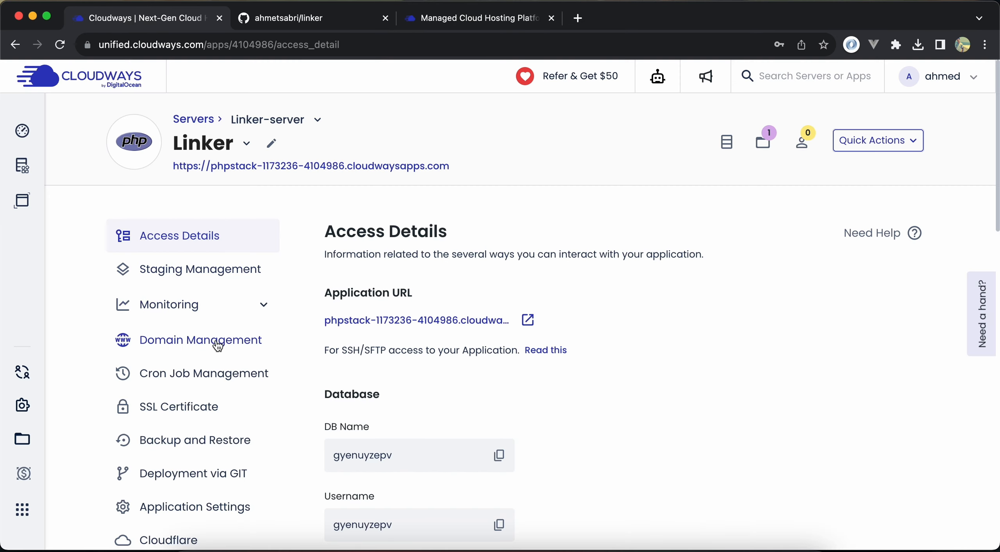
{"action": "scroll", "coordinate": [217, 344], "scroll_direction": "down", "scroll_amount": 6}
{"action": "scroll", "coordinate": [217, 344], "scroll_direction": "up", "scroll_amount": 1}
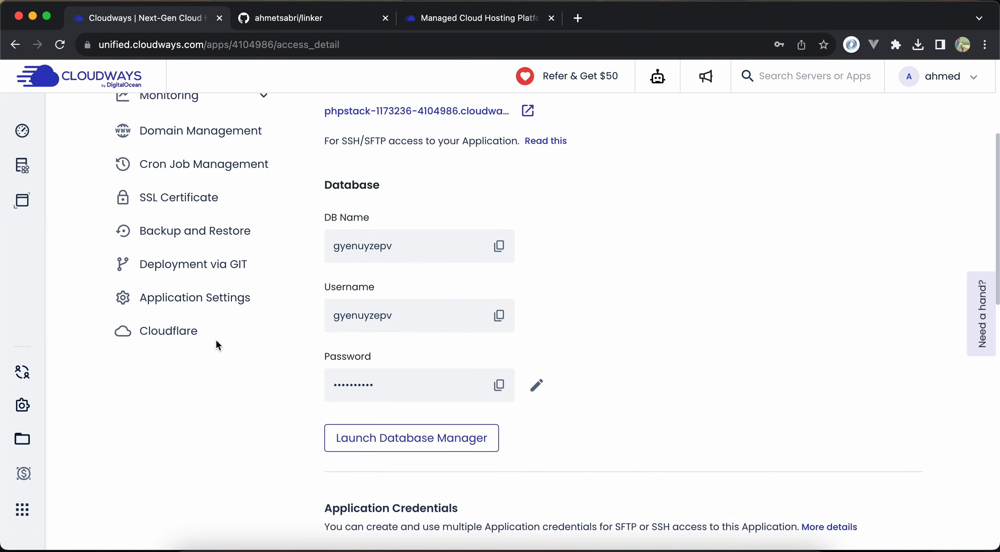
{"action": "left_click", "coordinate": [187, 273]}
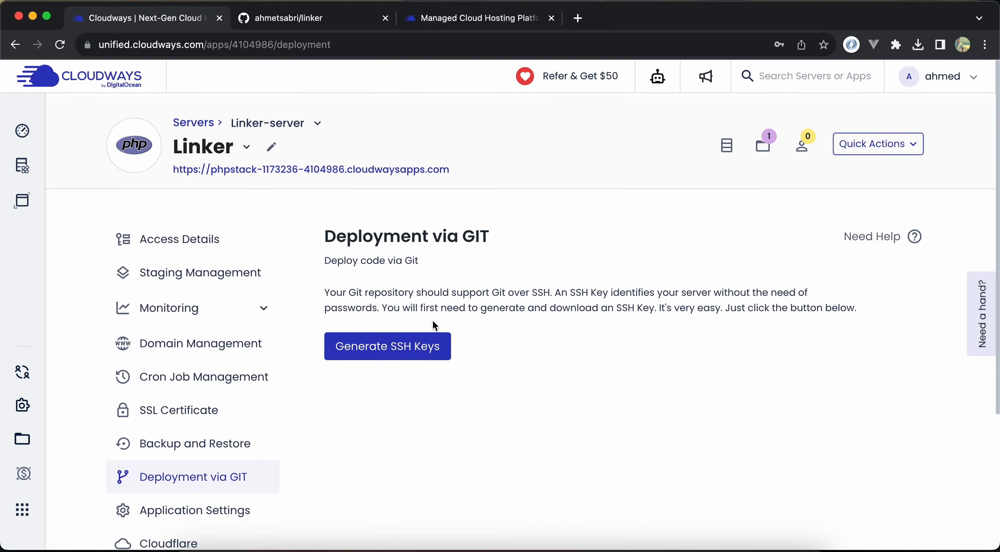
Generate SSH keys for the Linker application's Git deployment
{"action": "scroll", "coordinate": [429, 319], "scroll_direction": "down", "scroll_amount": 1}
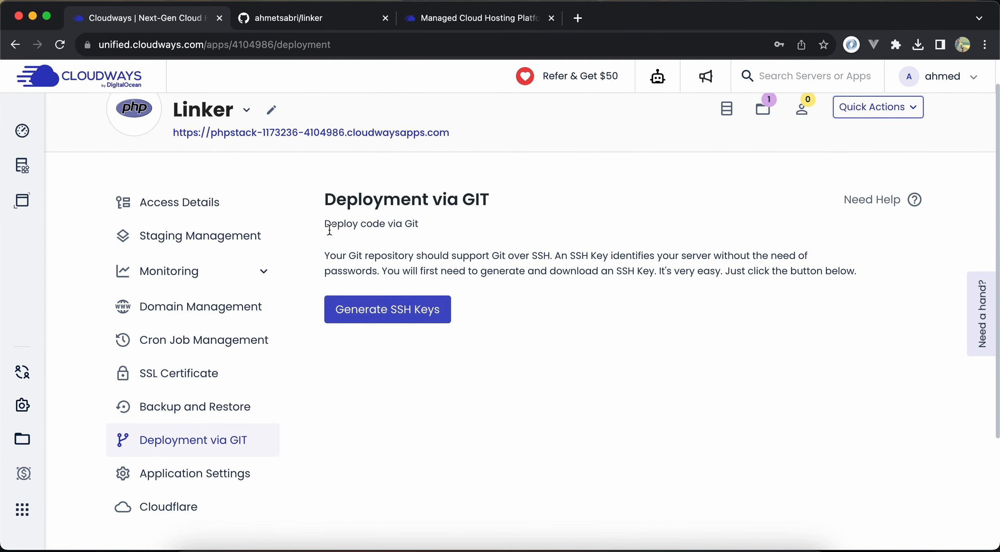
{"action": "scroll", "coordinate": [317, 223], "scroll_direction": "up", "scroll_amount": 1}
{"action": "scroll", "coordinate": [225, 133], "scroll_direction": "up", "scroll_amount": 1}
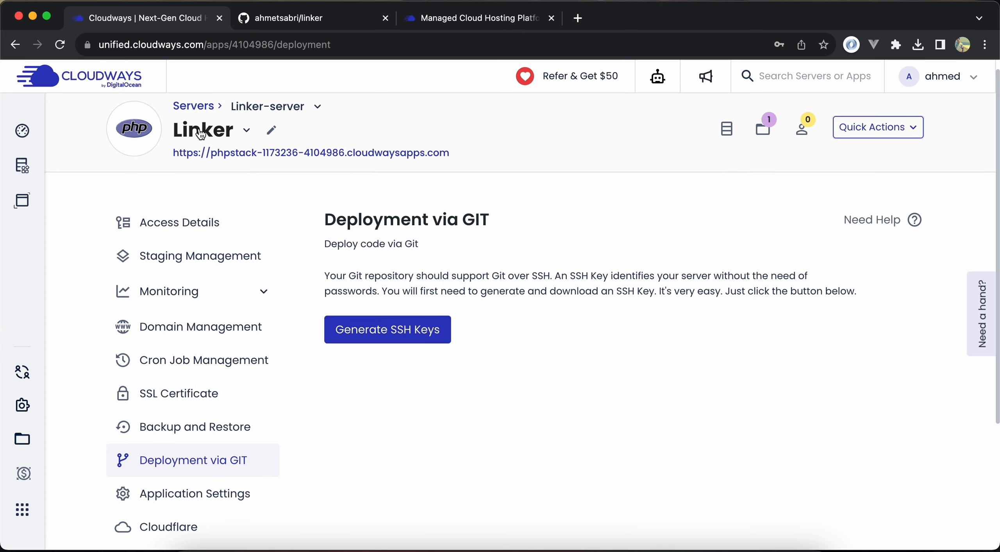
{"action": "left_click", "coordinate": [419, 341]}
View the generated SSH key, copy it to the clipboard, and close the key dialog
{"action": "scroll", "coordinate": [415, 340], "scroll_direction": "down", "scroll_amount": 1}
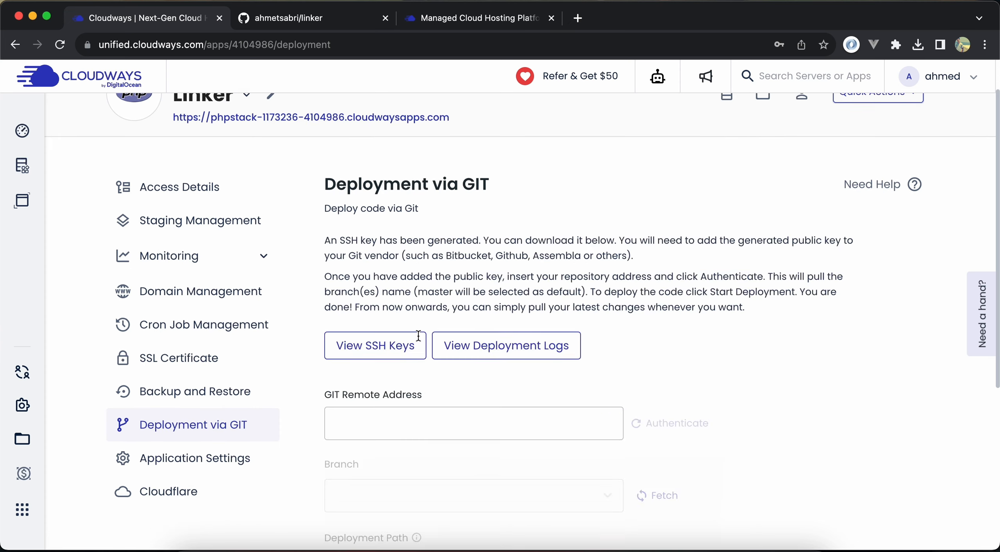
{"action": "scroll", "coordinate": [406, 336], "scroll_direction": "down", "scroll_amount": 1}
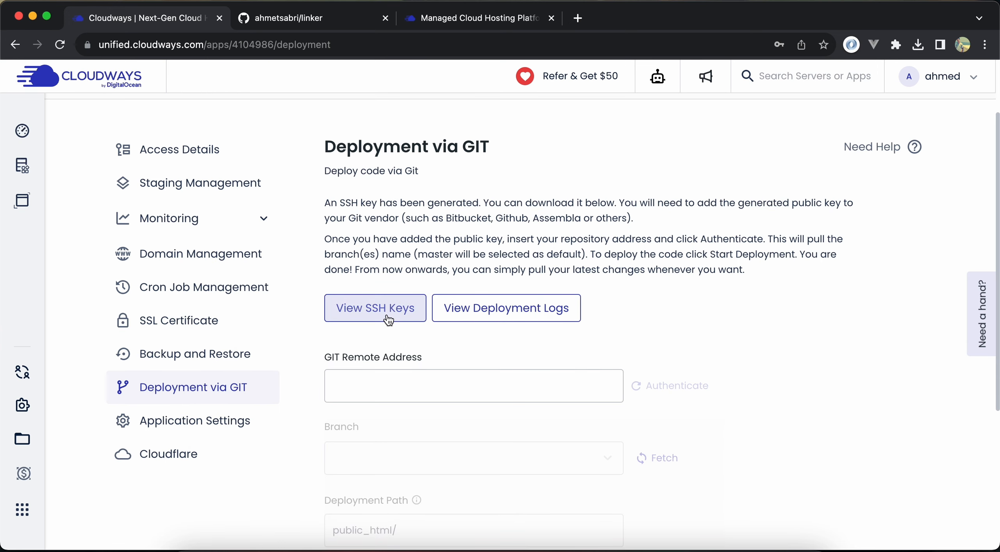
{"action": "left_click", "coordinate": [388, 320]}
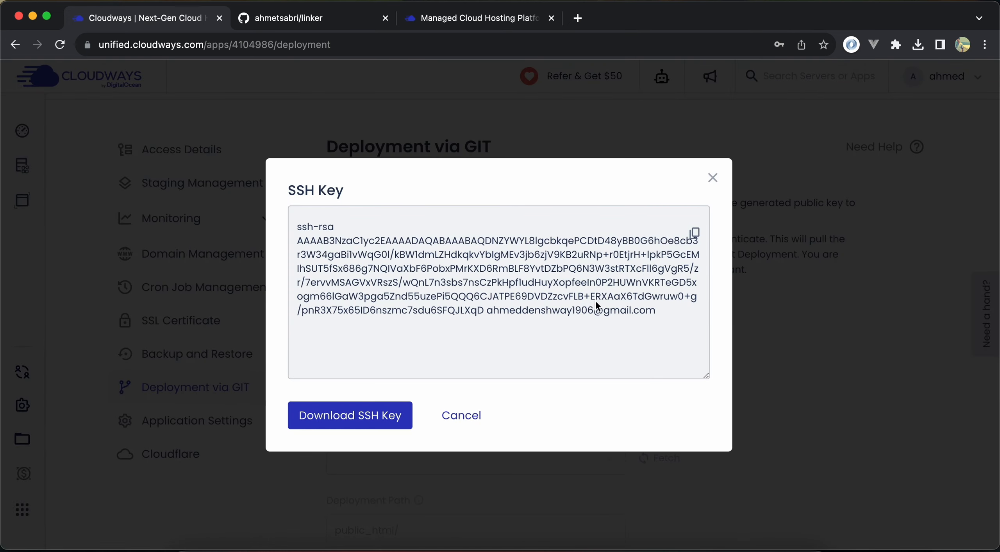
{"action": "left_click", "coordinate": [694, 233]}
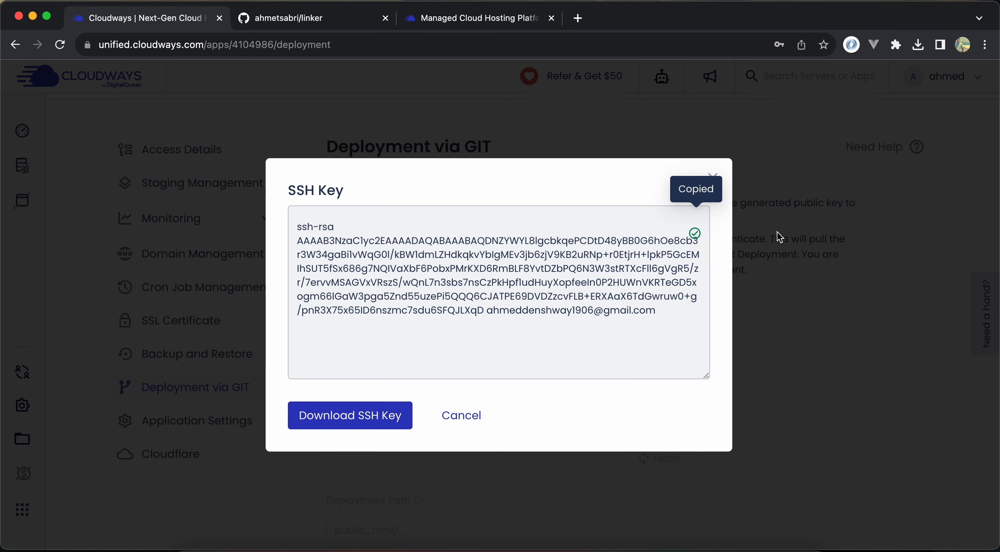
{"action": "left_click", "coordinate": [306, 99]}
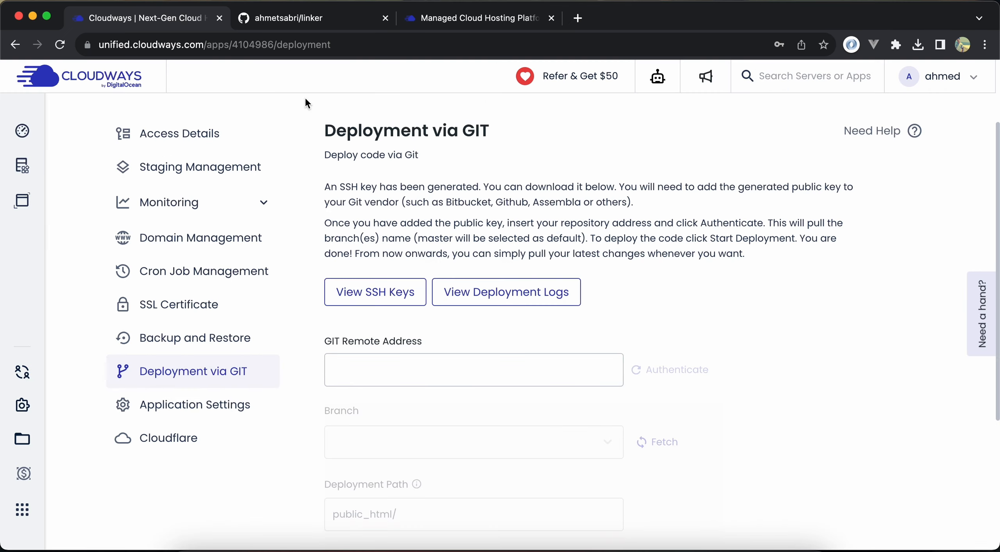
Switch to GitHub and open the form for adding a new SSH key in the account's SSH and GPG key settings
{"action": "left_click", "coordinate": [310, 25]}
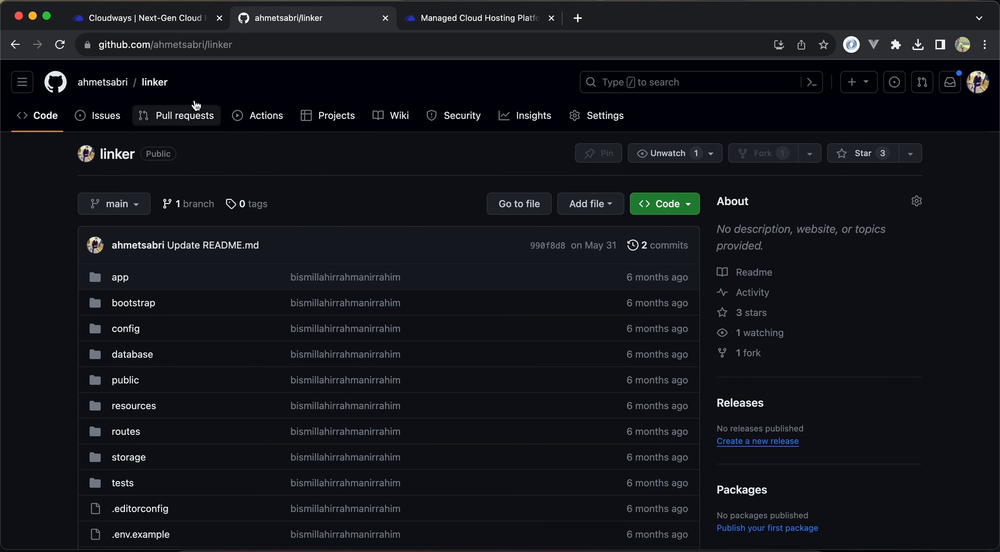
{"action": "left_click", "coordinate": [989, 85]}
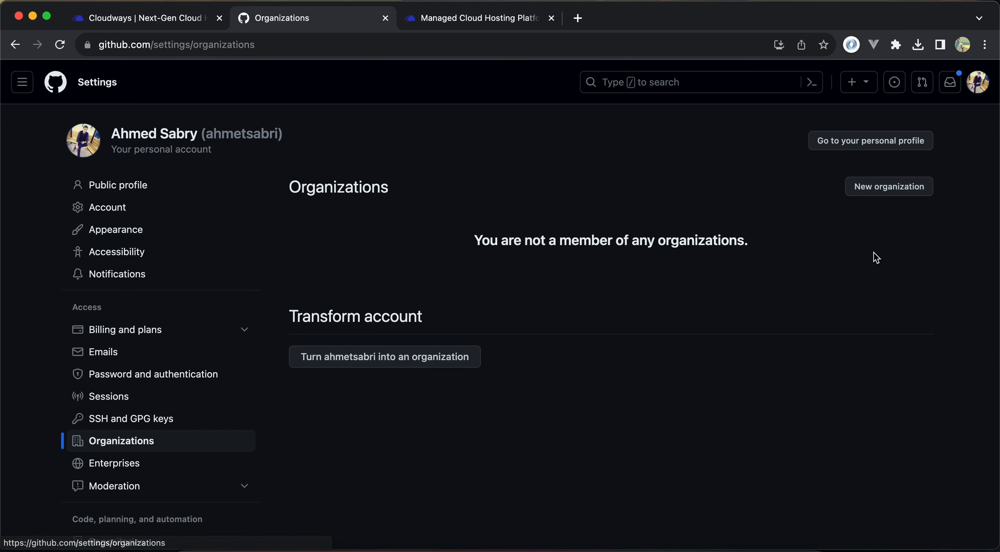
{"action": "scroll", "coordinate": [159, 431], "scroll_direction": "down", "scroll_amount": 1}
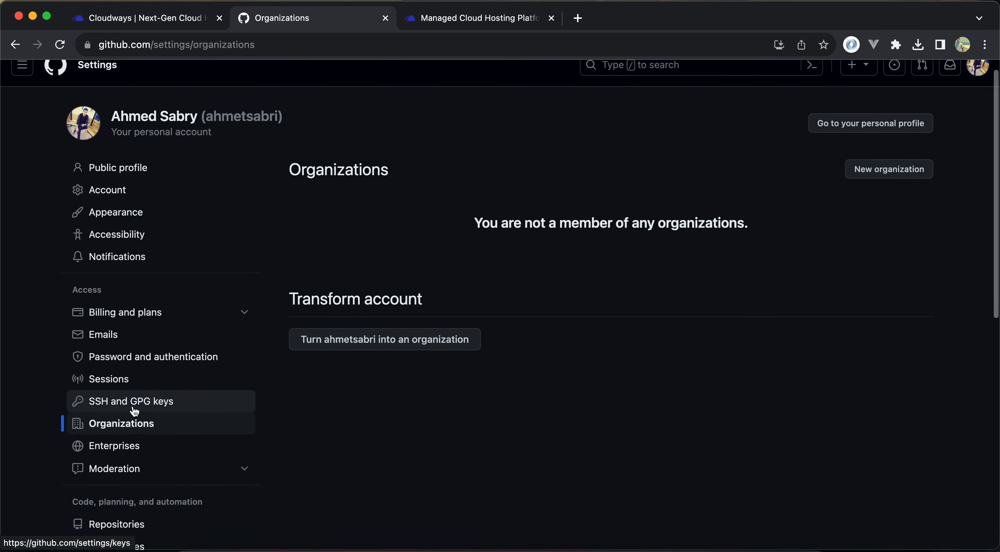
{"action": "left_click", "coordinate": [155, 407]}
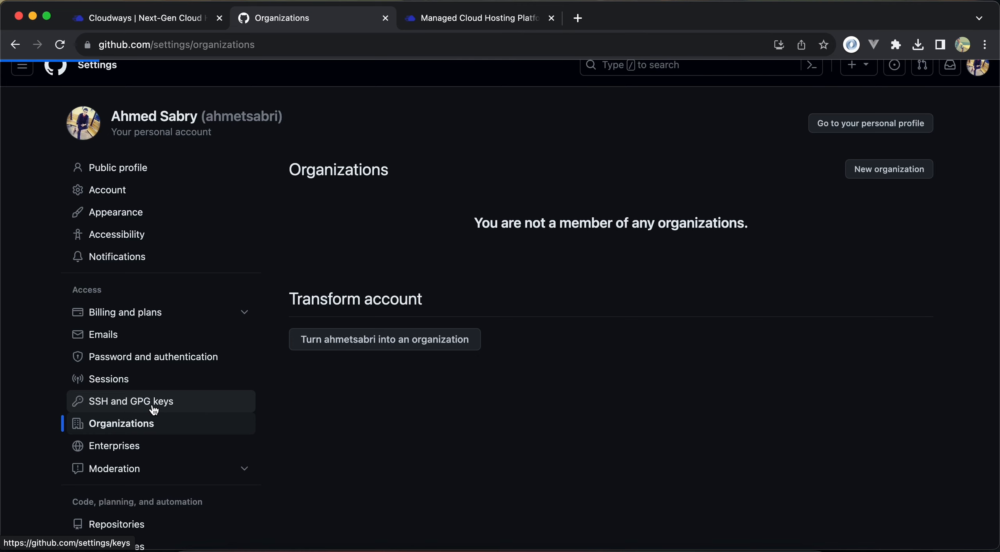
{"action": "left_click", "coordinate": [885, 195]}
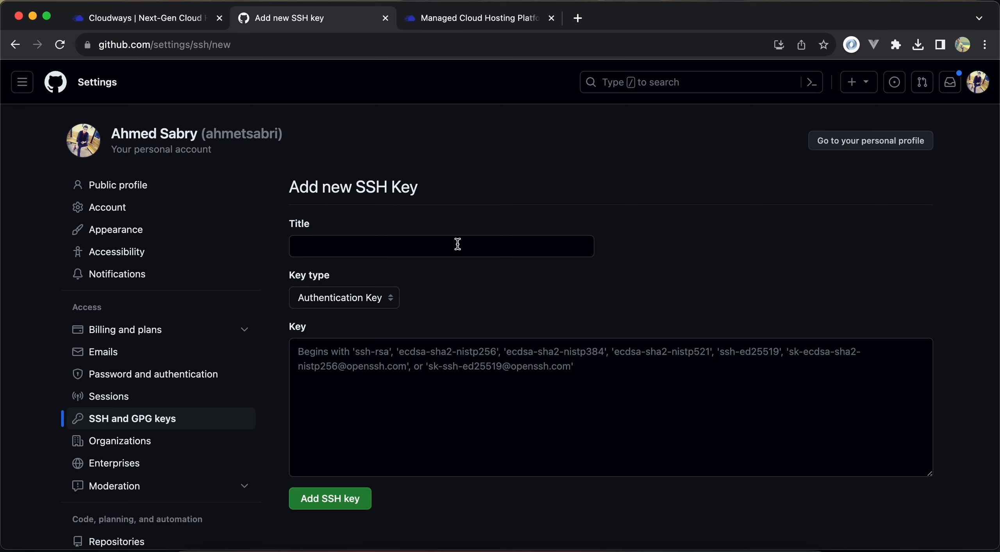
Title the new SSH key cloudways-linker and paste the copied public key as an authentication key
{"action": "left_click", "coordinate": [457, 244]}
{"action": "type", "text": "cloud"}
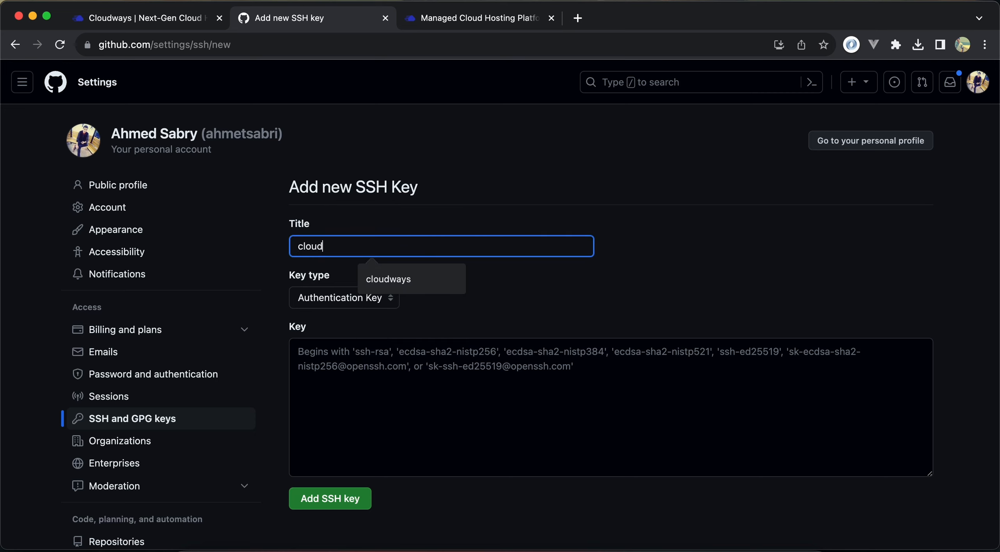
{"action": "key", "text": "Down"}
{"action": "key", "text": "Return"}
{"action": "type", "text": "-linker"}
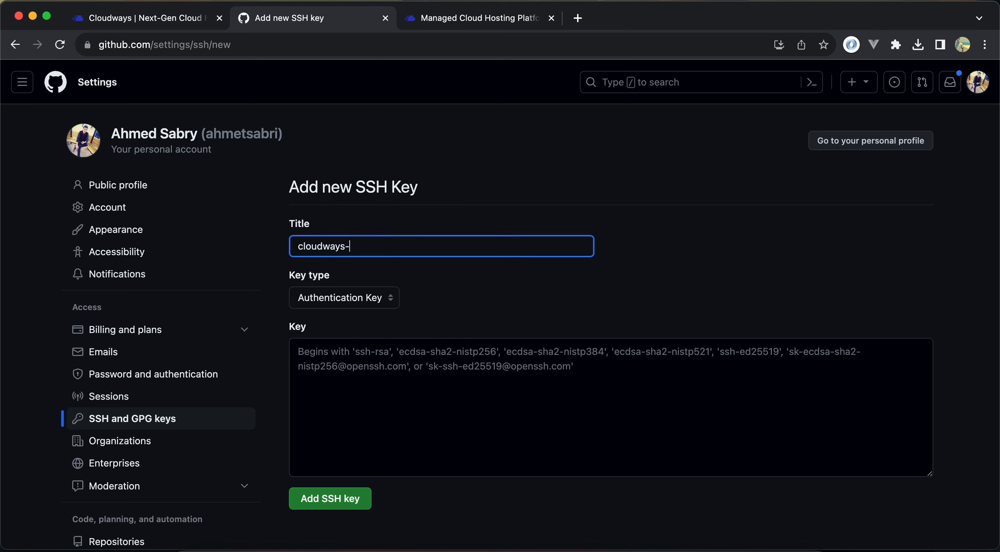
{"action": "left_click", "coordinate": [419, 401]}
{"action": "key", "text": "super+v"}
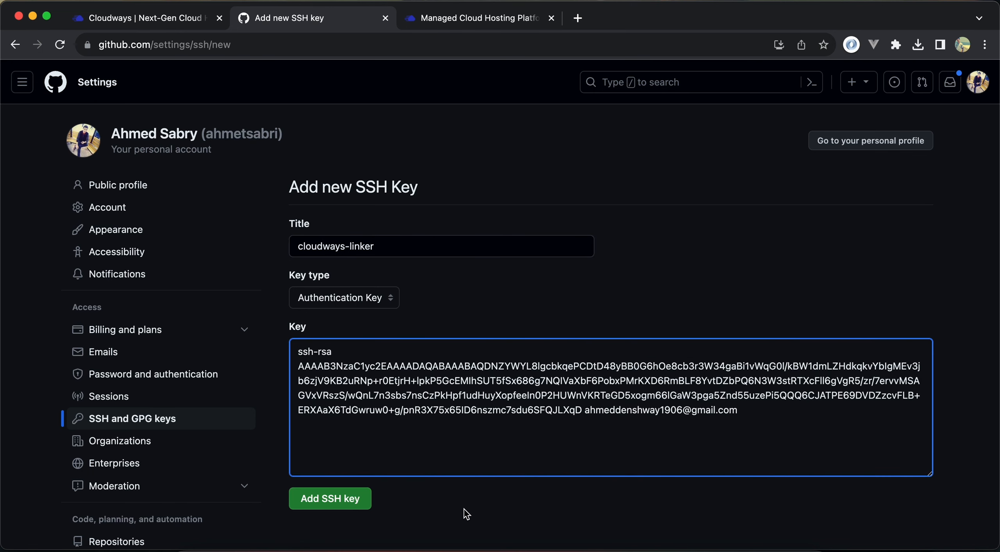
Submit the new SSH key and confirm access by entering the account password
{"action": "scroll", "coordinate": [465, 515], "scroll_direction": "down", "scroll_amount": 2}
{"action": "left_click", "coordinate": [350, 476]}
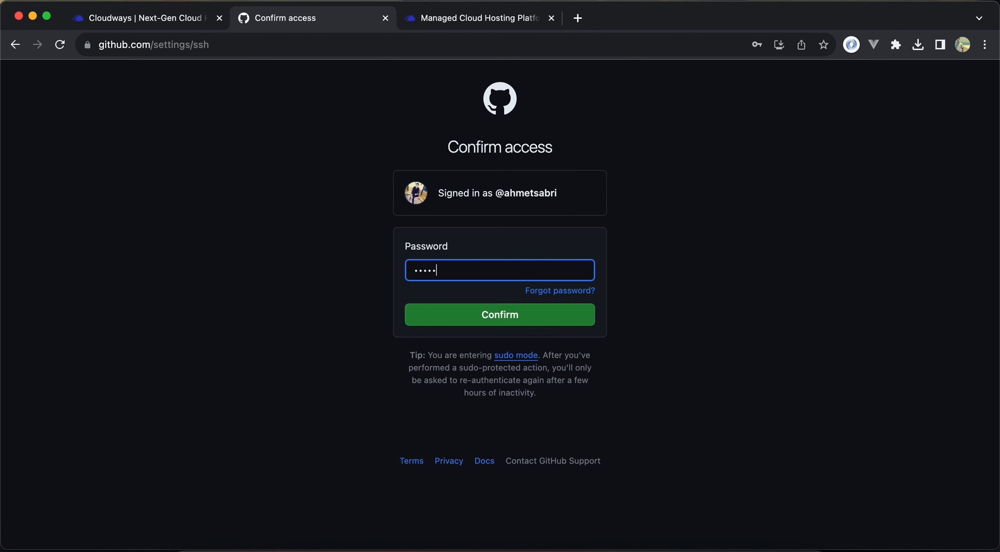
{"action": "key", "text": "Return"}
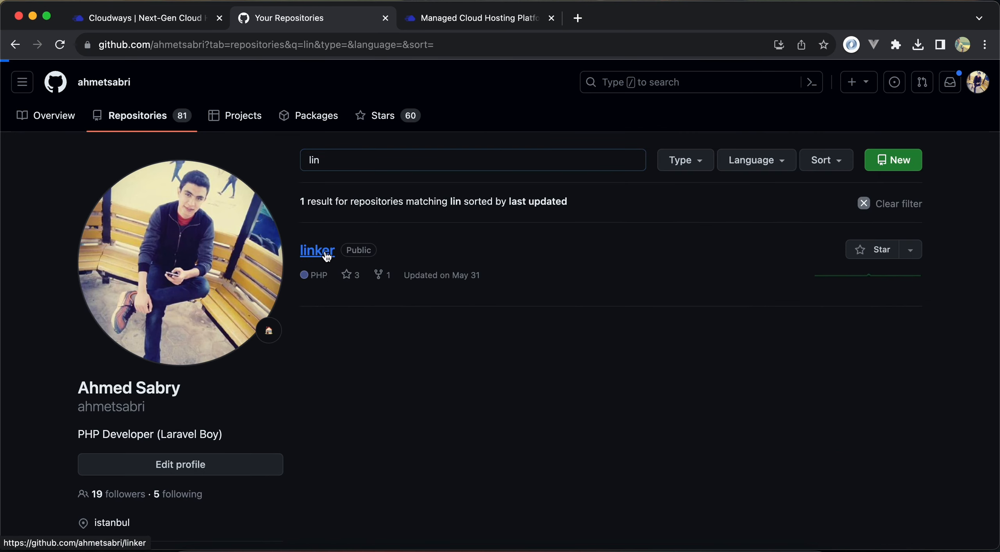
Open the linker repository on GitHub, copy its web address, and return to Cloudways
{"action": "left_click", "coordinate": [327, 256]}
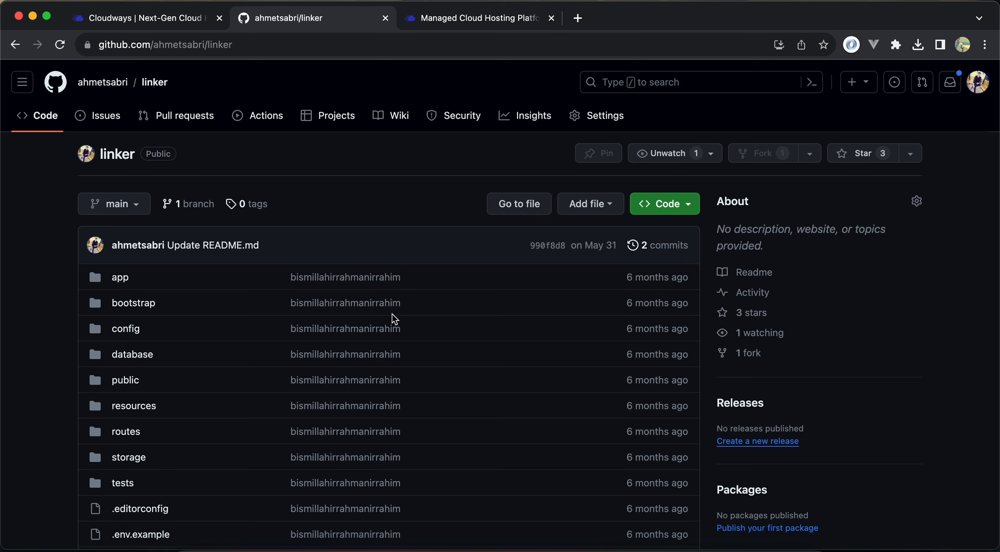
{"action": "left_click", "coordinate": [376, 38]}
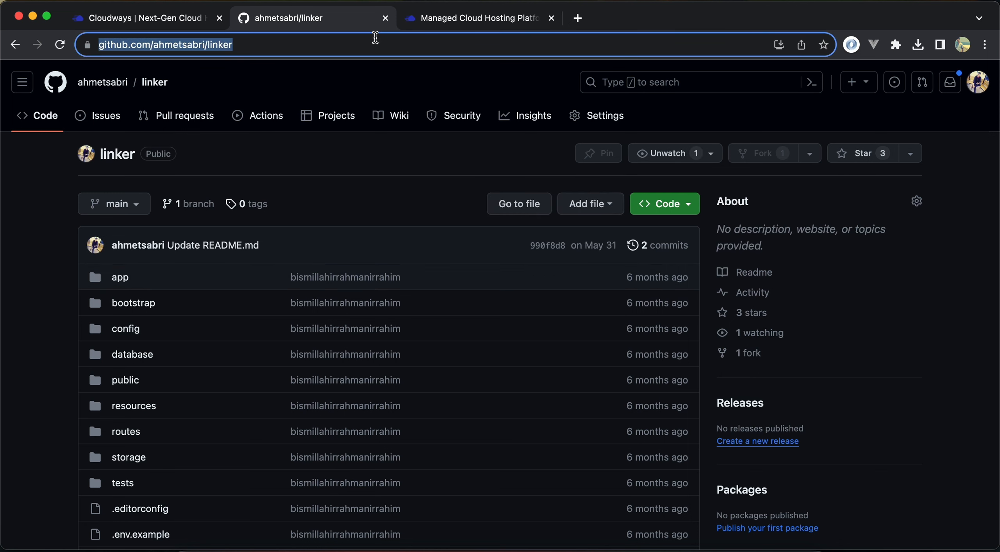
{"action": "left_click", "coordinate": [150, 17]}
Set the Git remote address to the linker repository's SSH clone address and authenticate it
{"action": "left_click", "coordinate": [554, 411]}
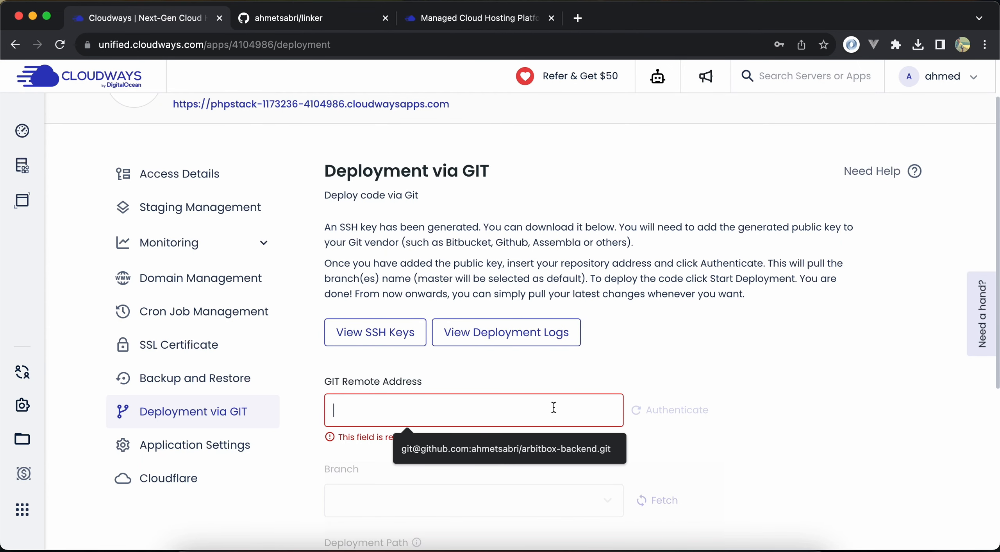
{"action": "key", "text": "super+v"}
{"action": "key", "text": "ctrl+Tab"}
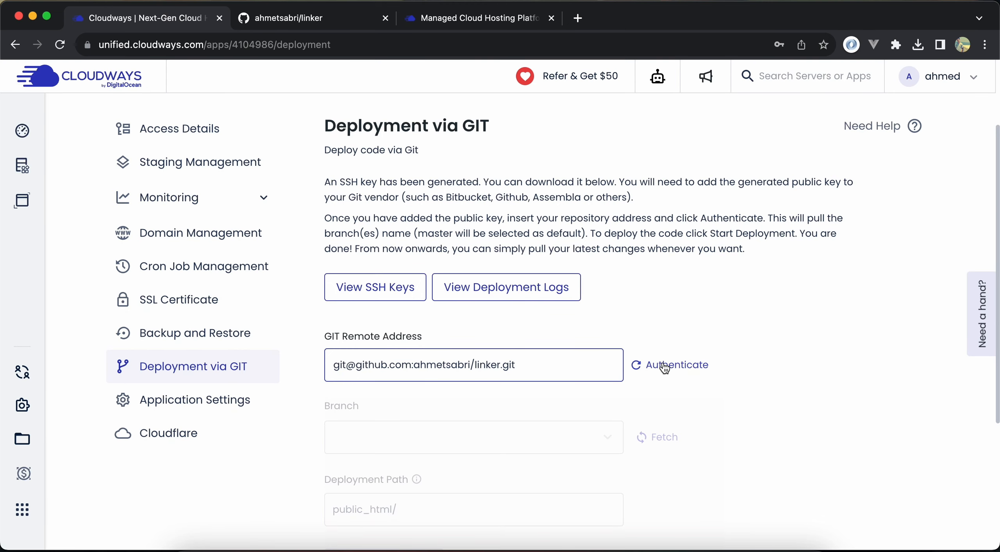
{"action": "left_click", "coordinate": [664, 367]}
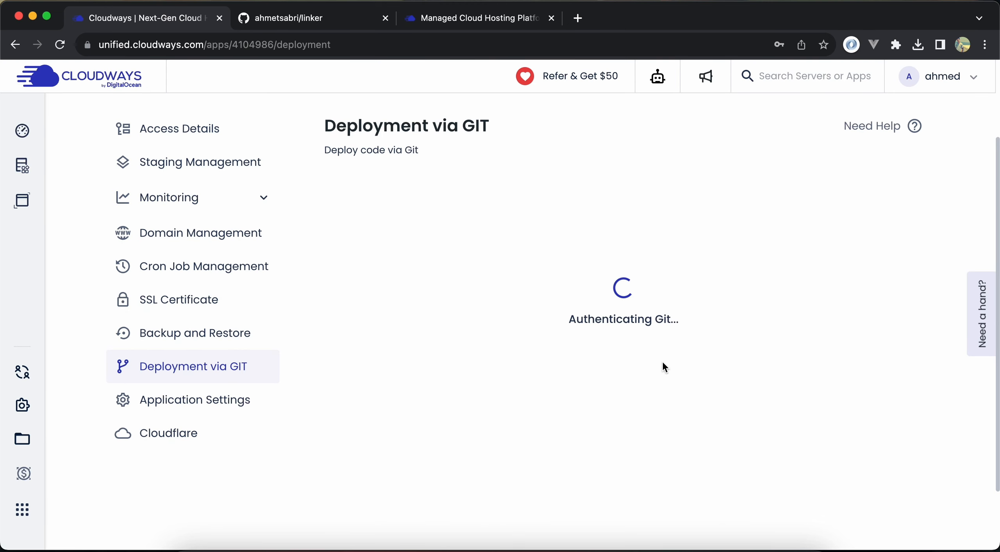
Select main as the branch to deploy and keep public_html/ as the deployment path
{"action": "scroll", "coordinate": [488, 384], "scroll_direction": "down", "scroll_amount": 2}
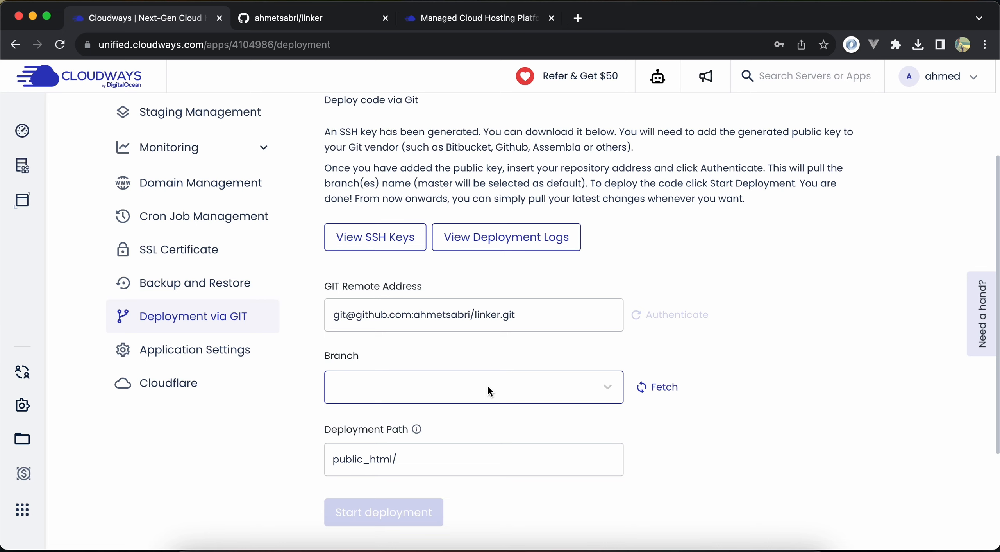
{"action": "left_click", "coordinate": [487, 387]}
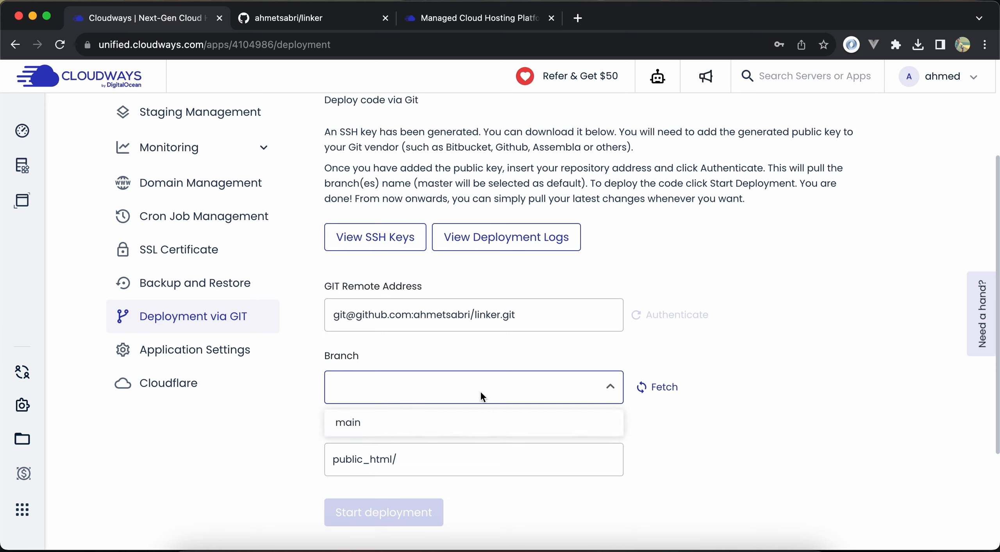
{"action": "left_click", "coordinate": [422, 430]}
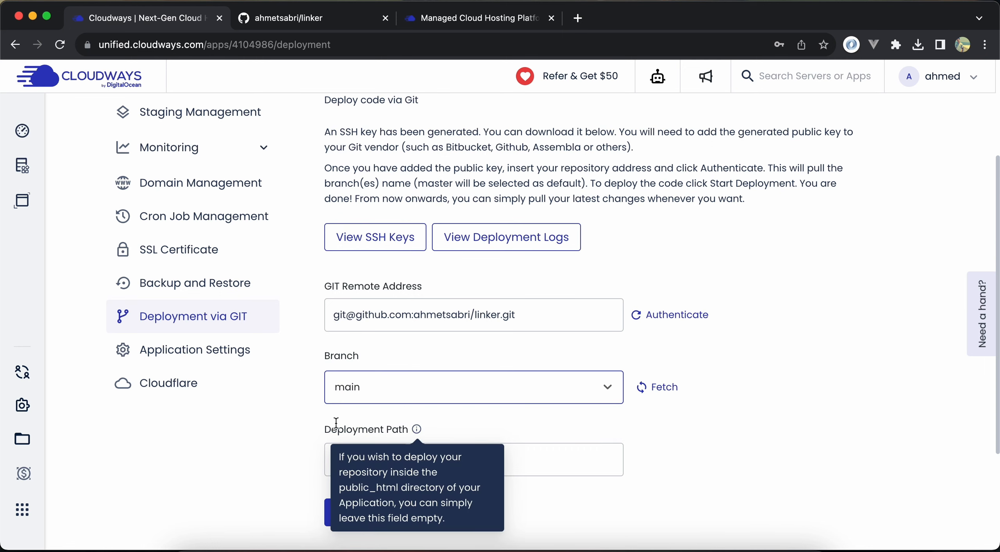
{"action": "scroll", "coordinate": [272, 435], "scroll_direction": "down", "scroll_amount": 3}
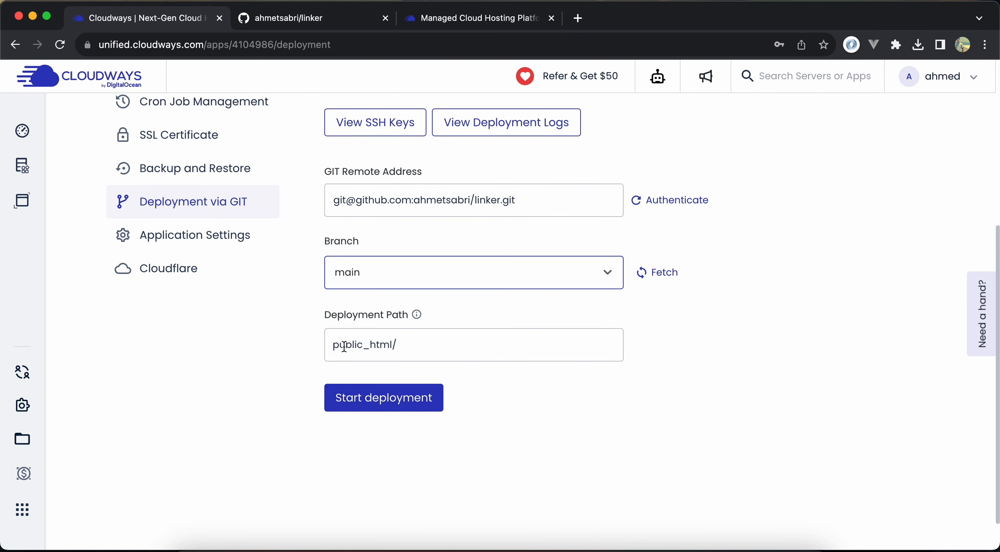
{"action": "left_click", "coordinate": [414, 345]}
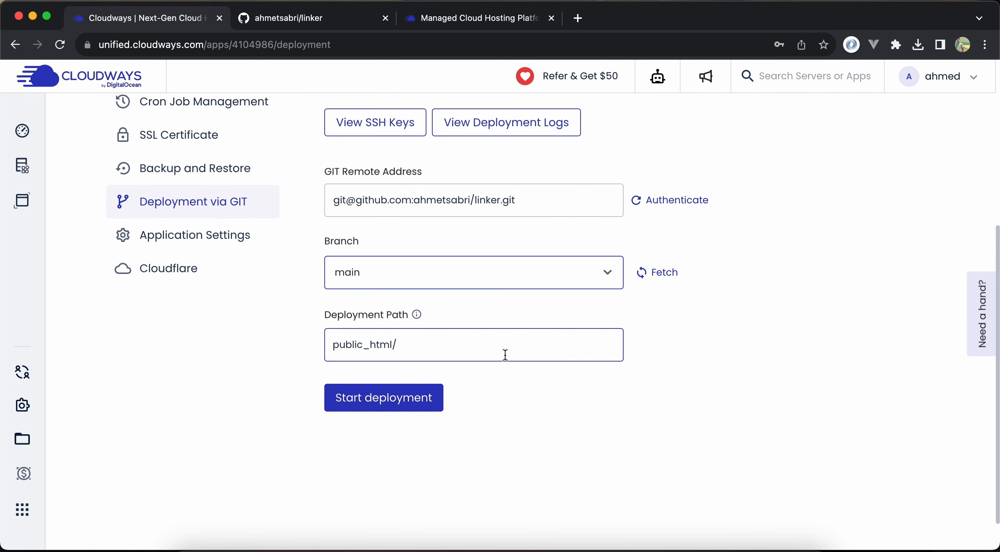
{"action": "left_click", "coordinate": [407, 410]}
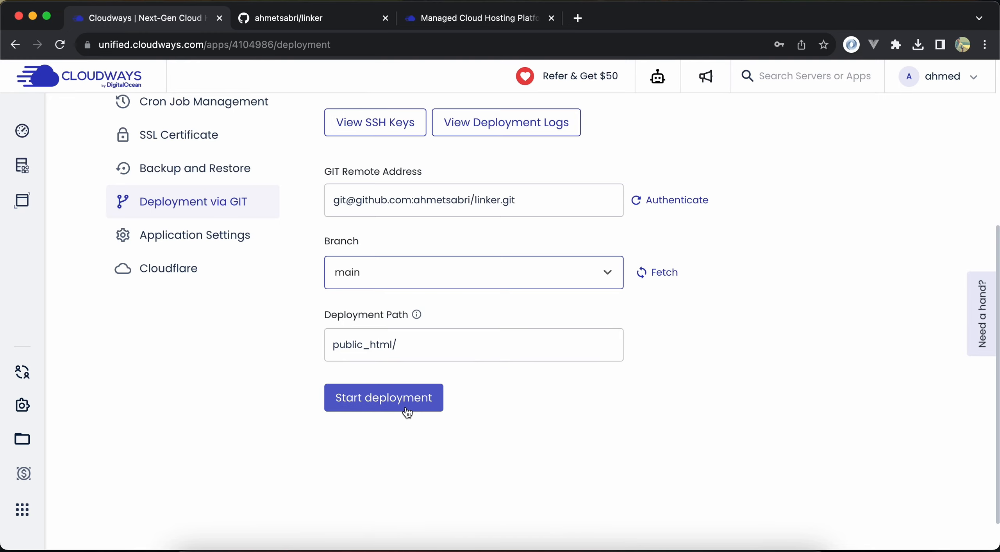
Open the Linker application's URL to view its current page, and return to the Git deployment settings
{"action": "scroll", "coordinate": [408, 412], "scroll_direction": "up", "scroll_amount": 10}
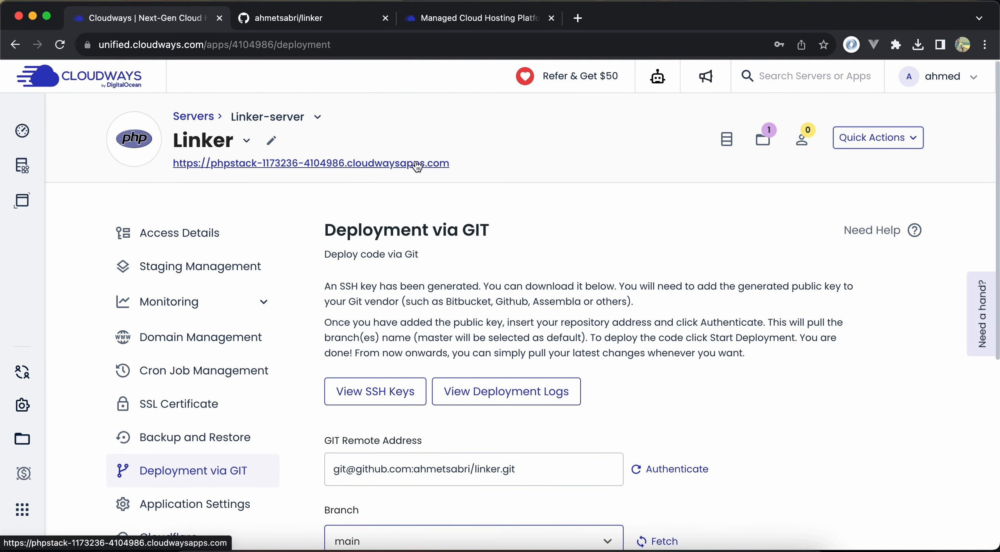
{"action": "left_click", "coordinate": [419, 162], "text": "super"}
{"action": "left_click", "coordinate": [328, 30]}
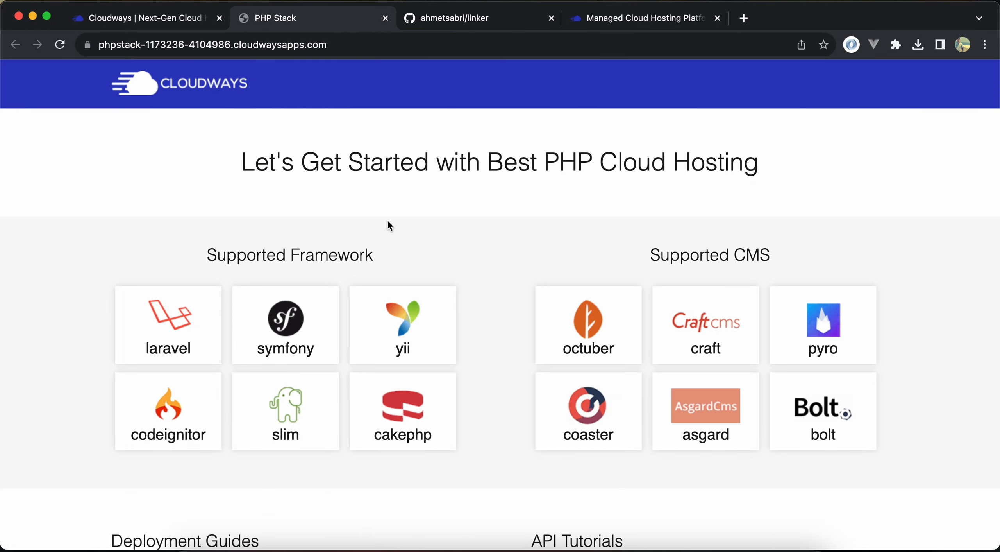
{"action": "scroll", "coordinate": [390, 226], "scroll_direction": "down", "scroll_amount": 1}
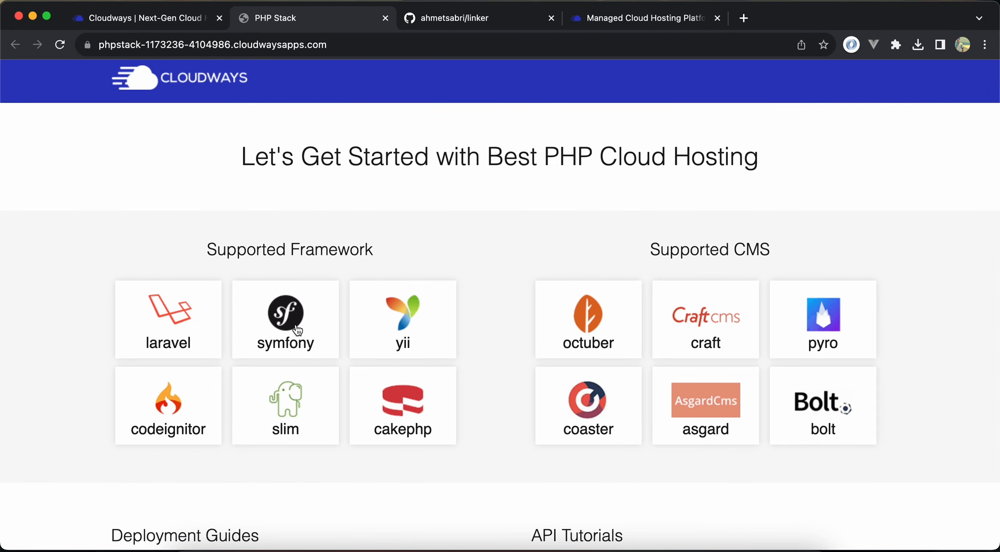
{"action": "key", "text": "ctrl+shift+Tab"}
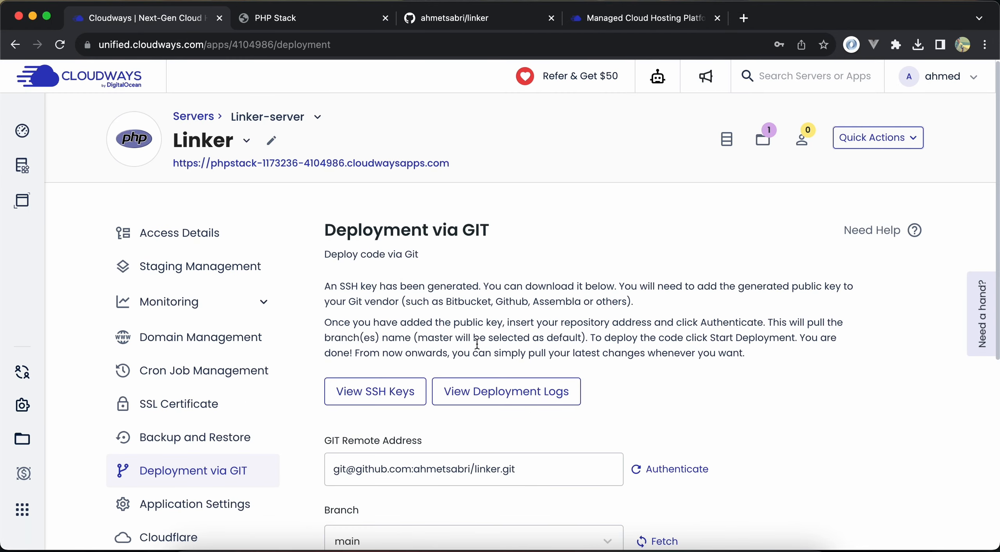
Start the Git deployment of the main branch to public_html/
{"action": "scroll", "coordinate": [475, 348], "scroll_direction": "down", "scroll_amount": 7}
{"action": "left_click", "coordinate": [410, 382]}
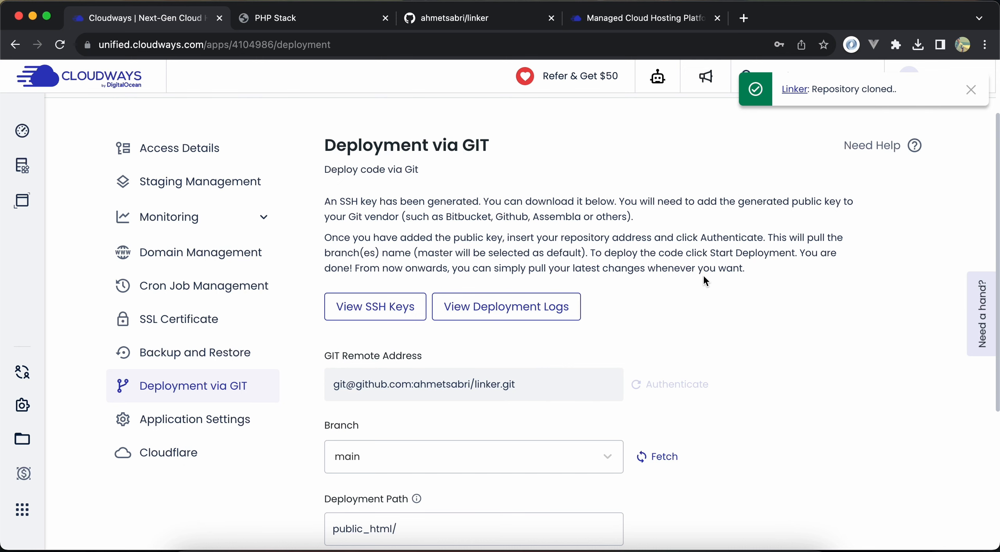
Open the Master Credentials page of Linker-server from the server list
{"action": "scroll", "coordinate": [703, 275], "scroll_direction": "up", "scroll_amount": 3}
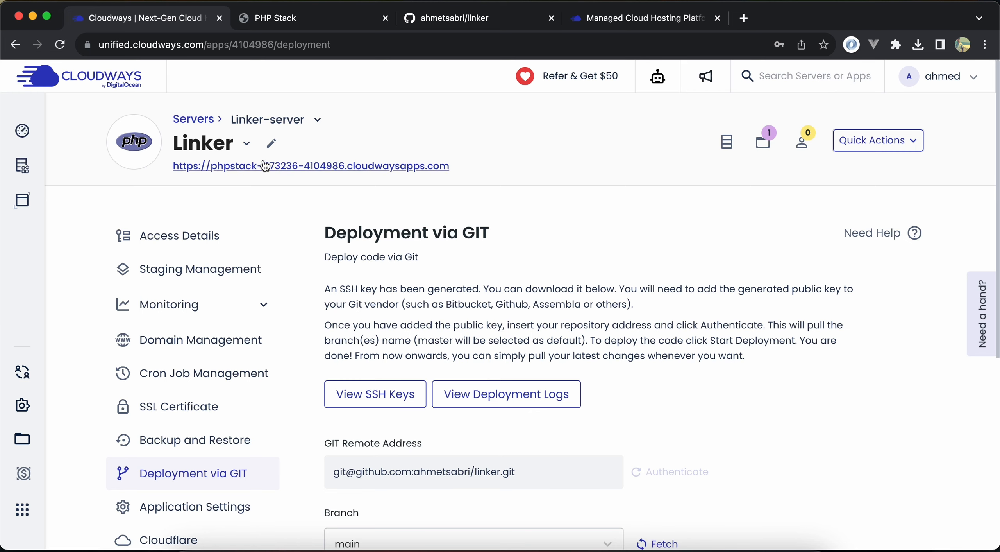
{"action": "left_click", "coordinate": [215, 123]}
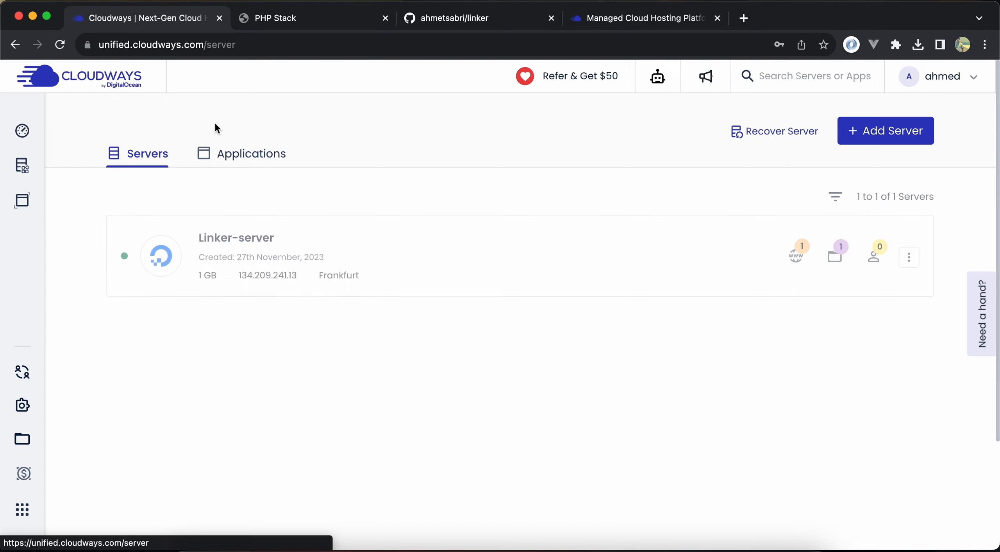
{"action": "left_click", "coordinate": [271, 250]}
{"action": "scroll", "coordinate": [310, 344], "scroll_direction": "down", "scroll_amount": 5}
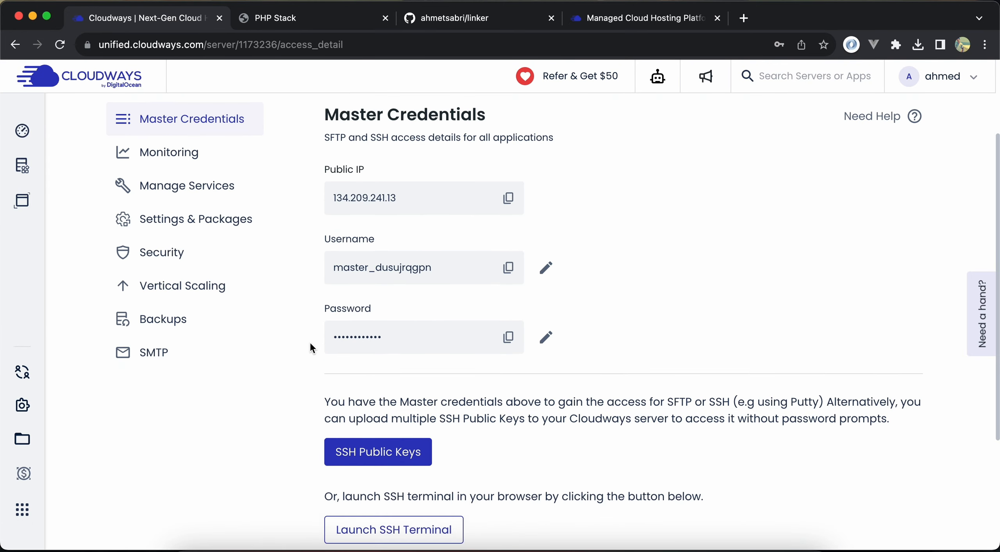
Launch the server's SSH terminal in the browser and proceed past the certificate warning
{"action": "left_click", "coordinate": [374, 516]}
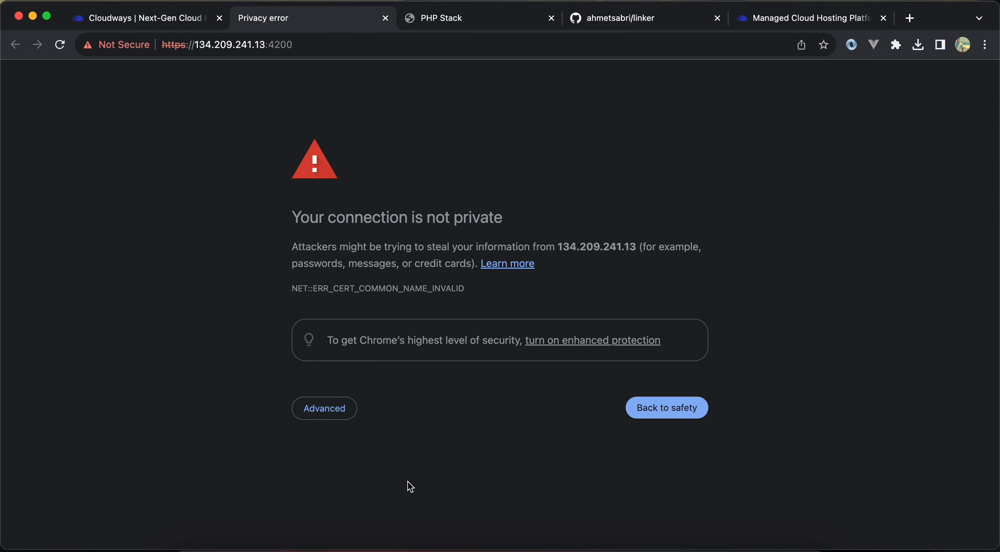
{"action": "left_click", "coordinate": [335, 408]}
{"action": "left_click", "coordinate": [341, 515]}
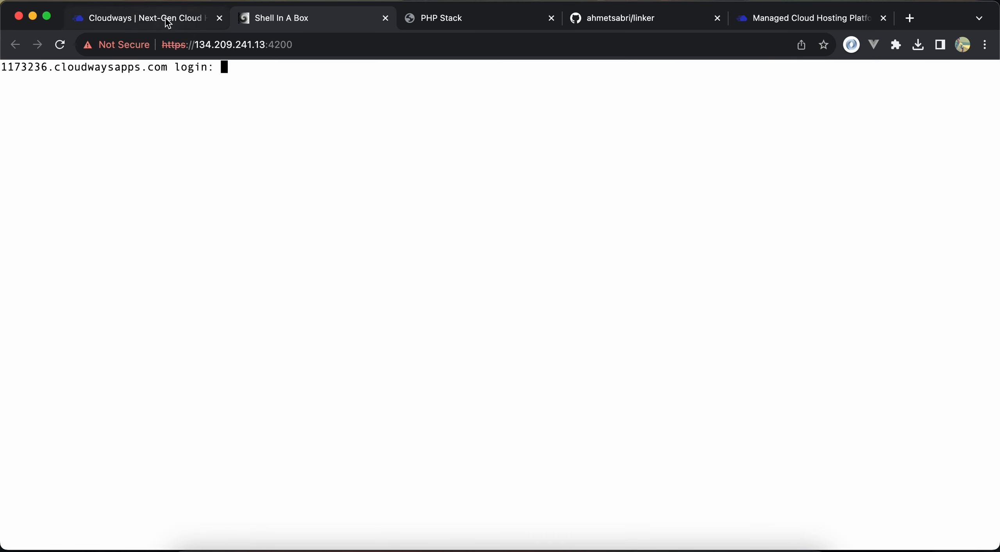
Copy the master username from Cloudways and submit it at the SSH terminal's login prompt
{"action": "left_click", "coordinate": [168, 23]}
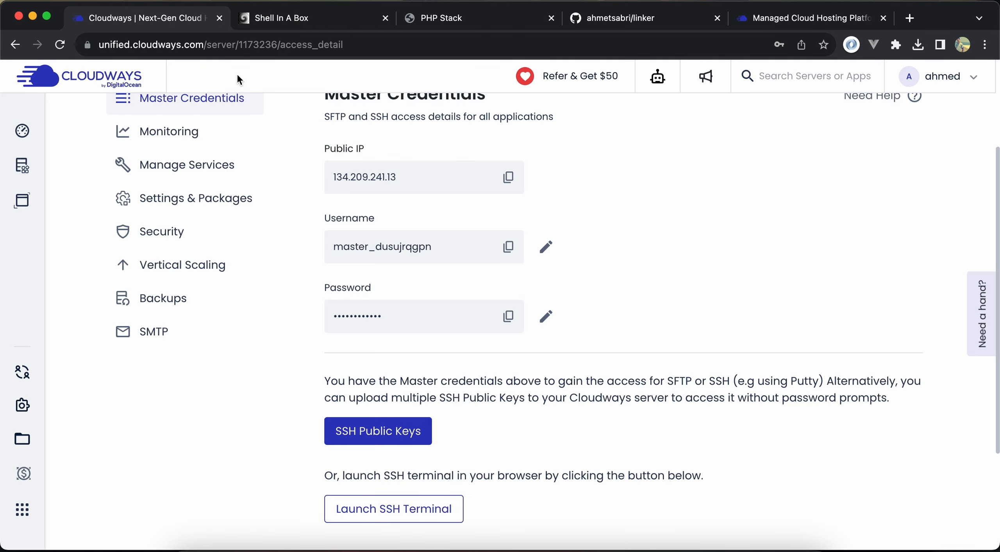
{"action": "left_click", "coordinate": [512, 257]}
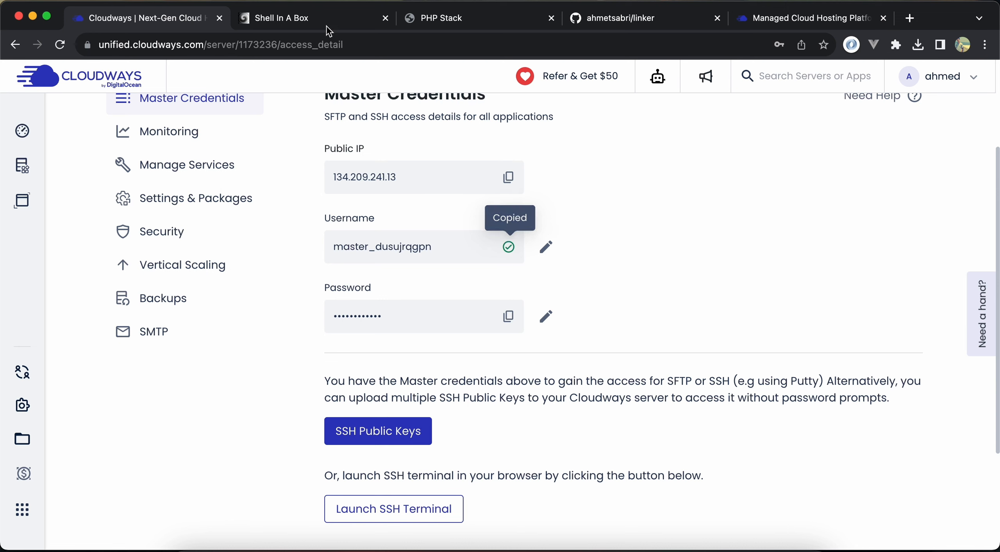
{"action": "left_click", "coordinate": [311, 20]}
{"action": "key", "text": "super+v"}
{"action": "key", "text": "Return"}
Copy the master password from Cloudways and enter it at the terminal's password prompt to log in
{"action": "key", "text": "super+1"}
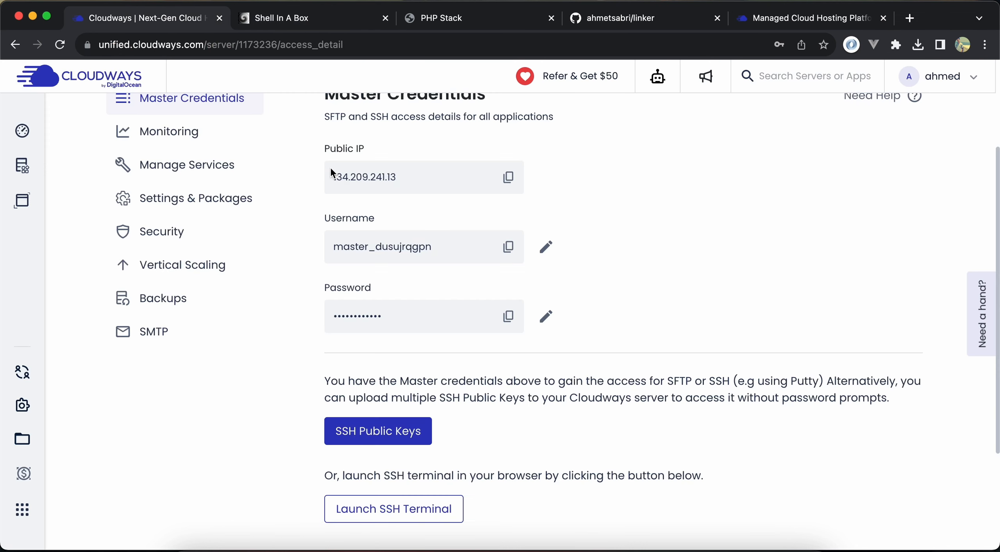
{"action": "left_click", "coordinate": [509, 316]}
{"action": "key", "text": "super+2"}
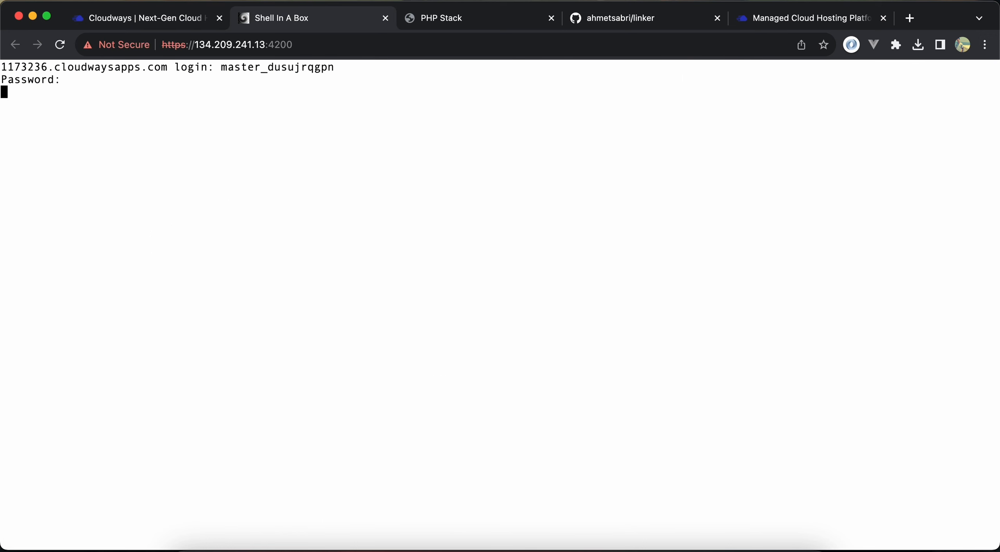
{"action": "key", "text": "super+v"}
{"action": "key", "text": "Return"}
Clear the terminal output with the clear command
{"action": "type", "text": "cl"}
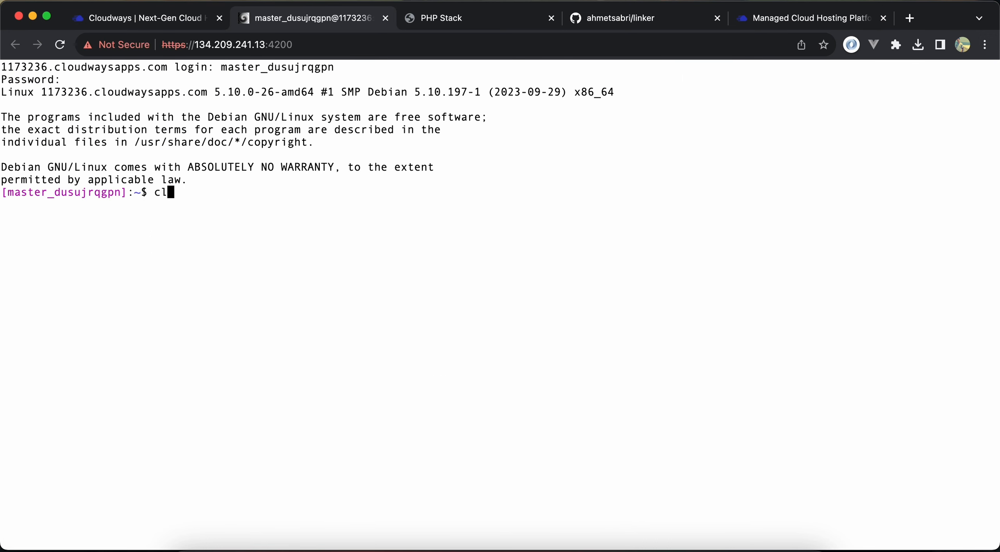
{"action": "type", "text": "ear"}
{"action": "key", "text": "Return"}
List the available directories and change into applications/gyenuyzepv/ with the cd command
{"action": "type", "text": "cd"}
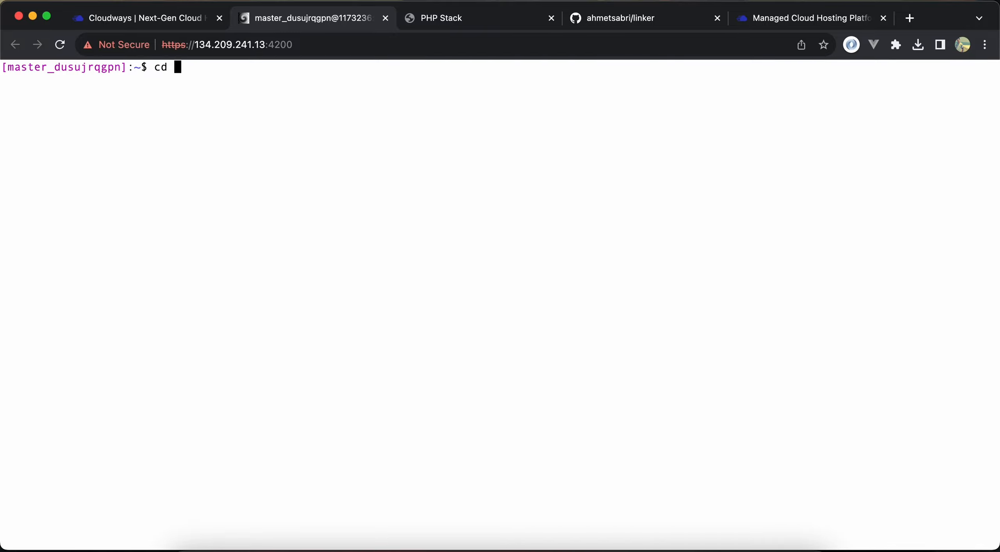
{"action": "key", "text": "Tab"}
{"action": "key", "text": "Tab"}
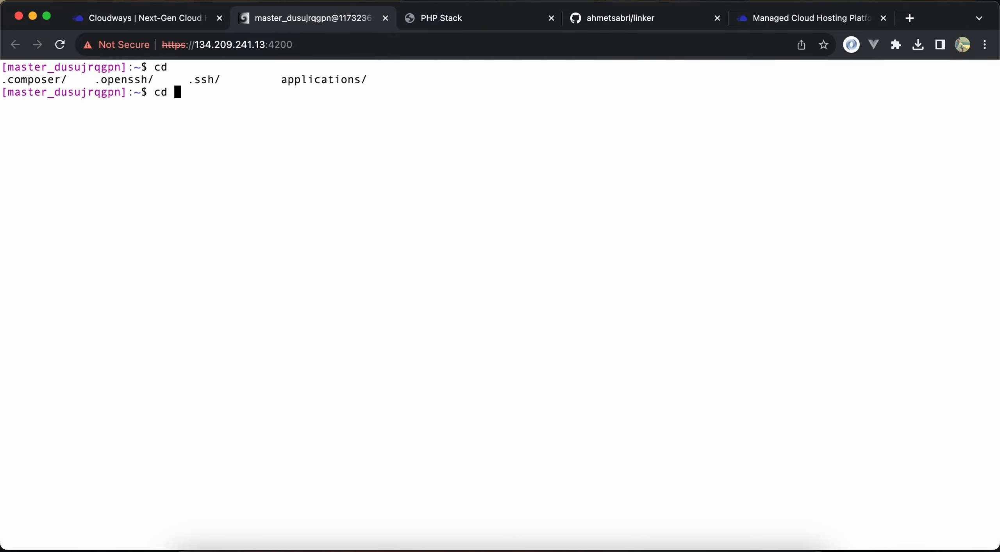
{"action": "type", "text": "applications"}
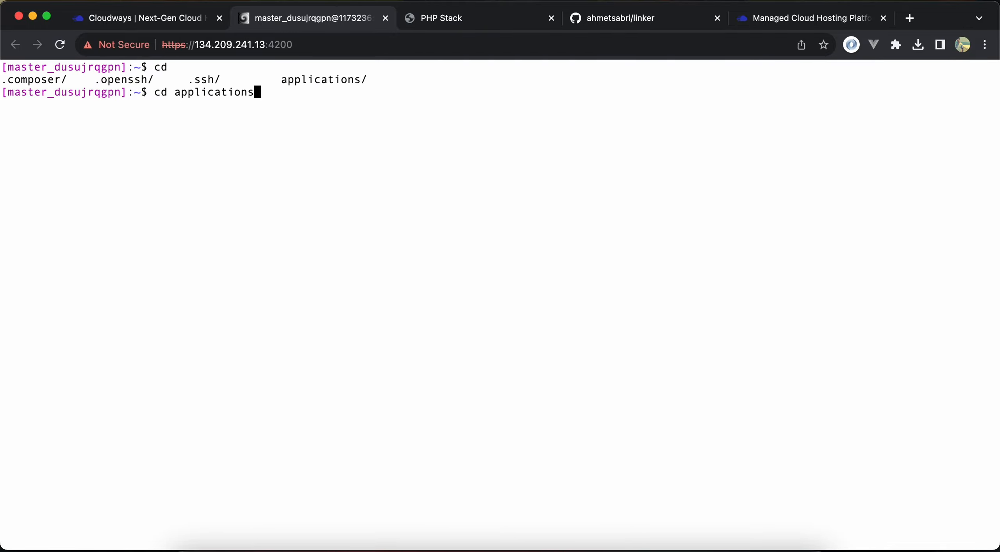
{"action": "key", "text": "Tab"}
{"action": "key", "text": "Tab"}
{"action": "key", "text": "Return"}
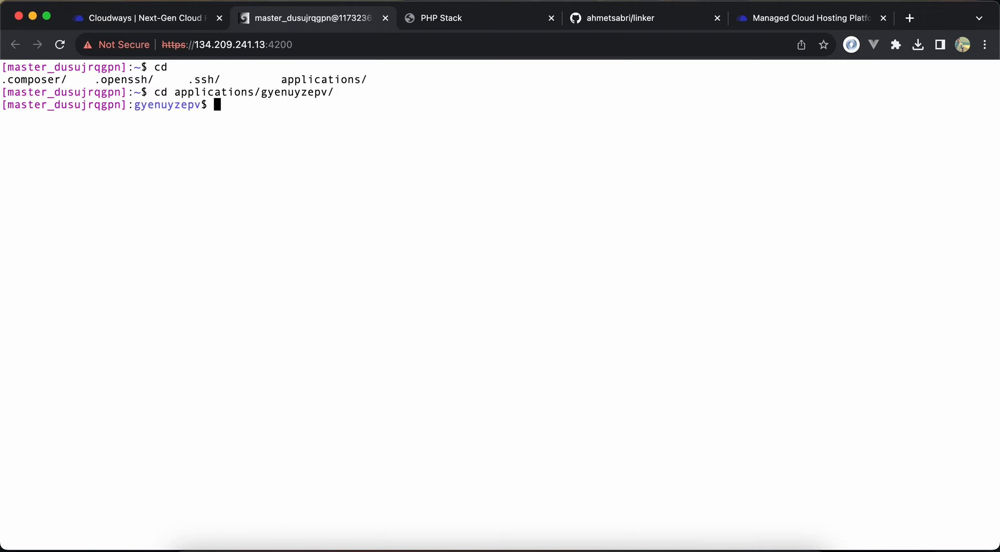
List the application folder's contents, change into public_html/ and list the files there
{"action": "type", "text": "ls"}
{"action": "key", "text": "Return"}
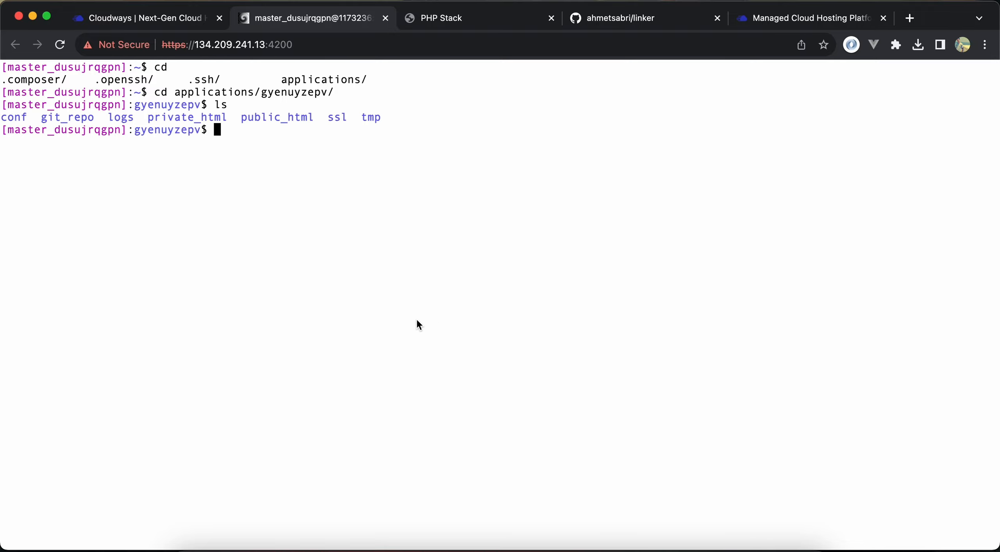
{"action": "double_click", "coordinate": [285, 116]}
{"action": "left_click", "coordinate": [280, 123]}
{"action": "type", "text": "cd pu"}
{"action": "key", "text": "Tab"}
{"action": "key", "text": "Return"}
{"action": "type", "text": "ls"}
{"action": "key", "text": "Return"}
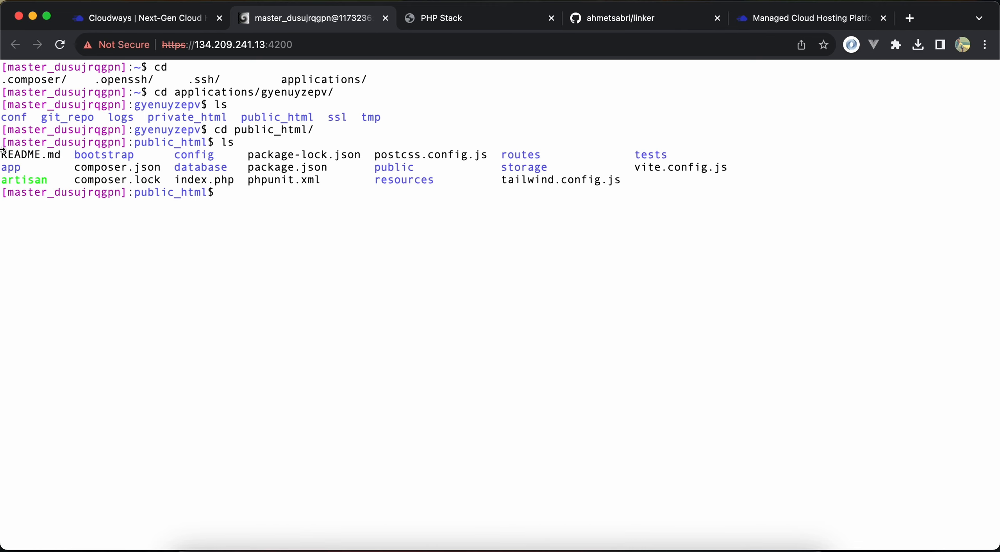
Copy .env.example to a new file named .env with the cp command
{"action": "left_click_drag", "start_coordinate": [7, 156], "coordinate": [669, 188]}
{"action": "left_click", "coordinate": [669, 187]}
{"action": "type", "text": "cp .en"}
{"action": "key", "text": "Tab"}
{"action": "type", "text": ".env"}
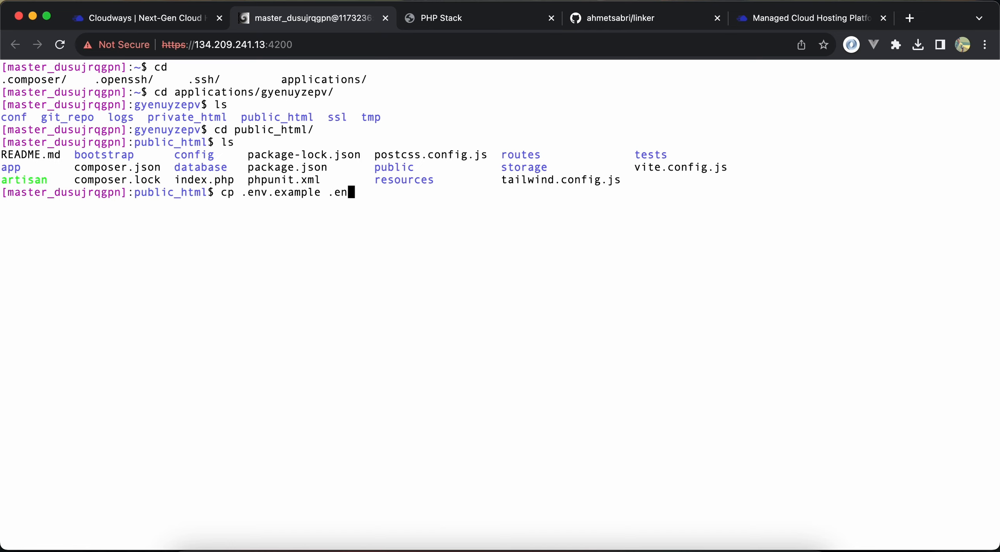
{"action": "key", "text": "Return"}
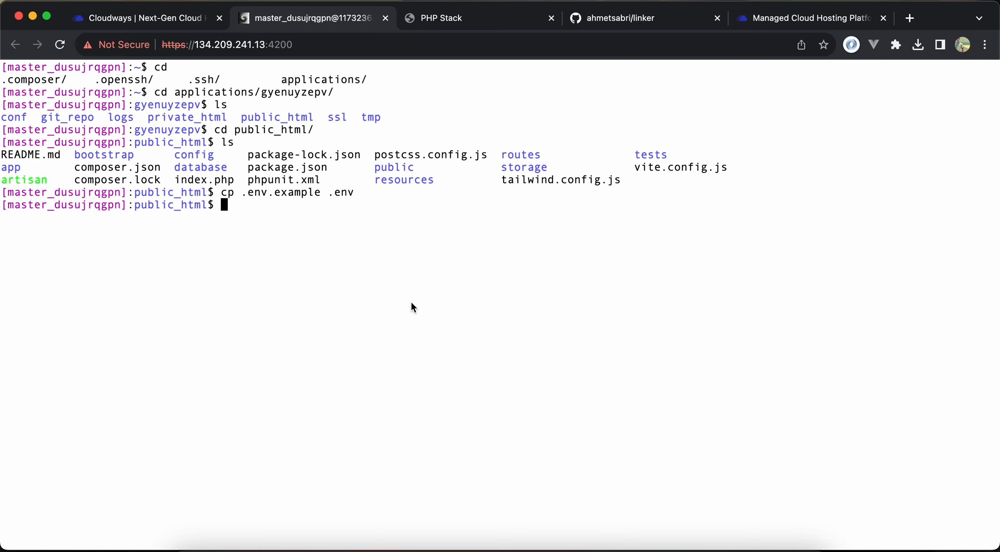
Install the project's PHP dependencies with Composer in public_html
{"action": "type", "text": "composer ins"}
{"action": "key", "text": "Return"}
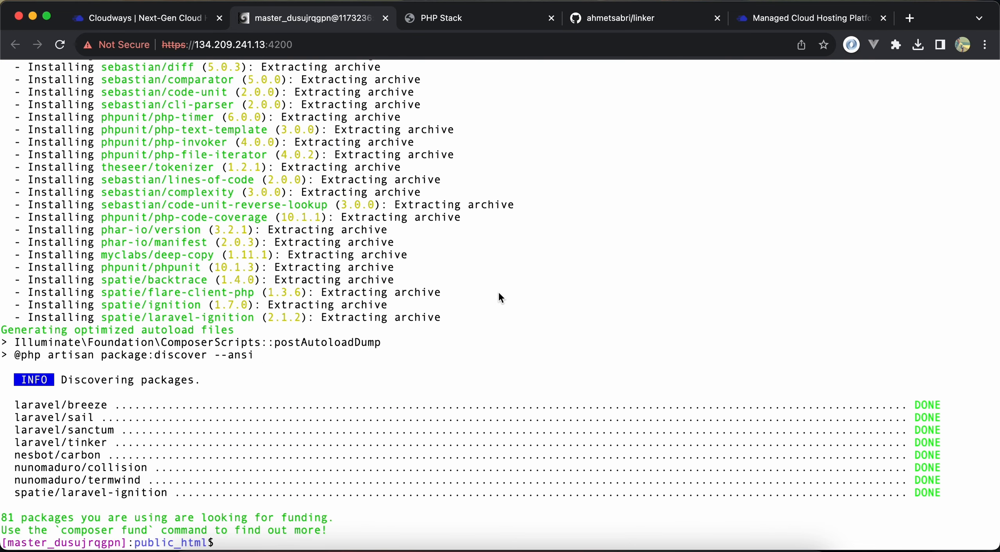
Try to build the front-end assets with npm run build, running the command twice
{"action": "type", "text": "npm run build"}
{"action": "key", "text": "Return"}
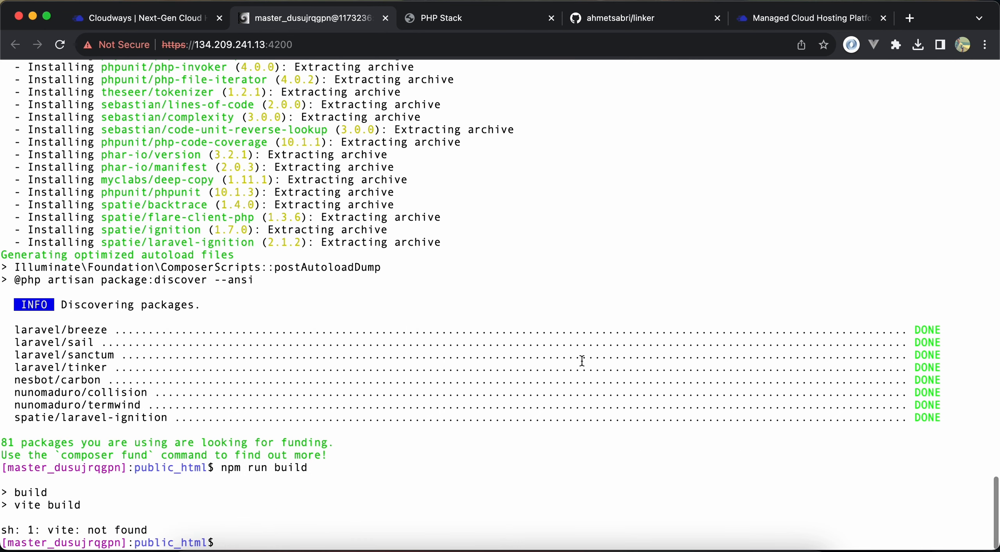
{"action": "key", "text": "Up"}
{"action": "key", "text": "Return"}
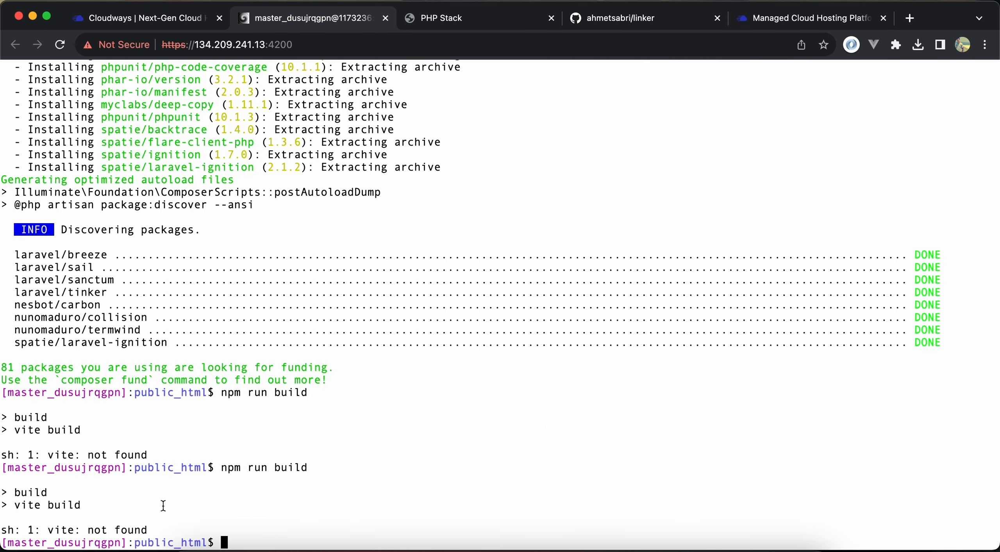
{"action": "type", "text": "nano .env"}
{"action": "key", "text": "Return"}
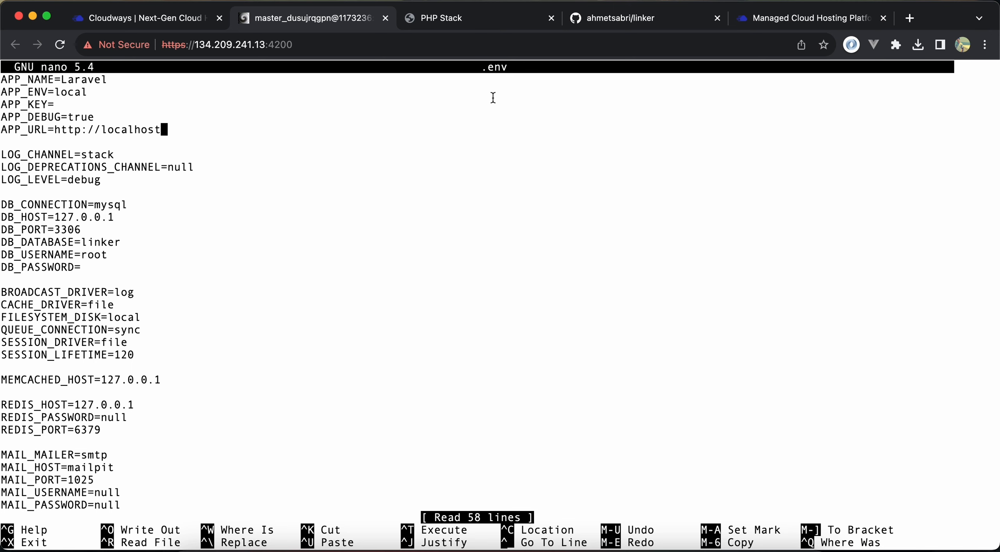
{"action": "left_click", "coordinate": [481, 20]}
{"action": "left_click", "coordinate": [301, 45]}
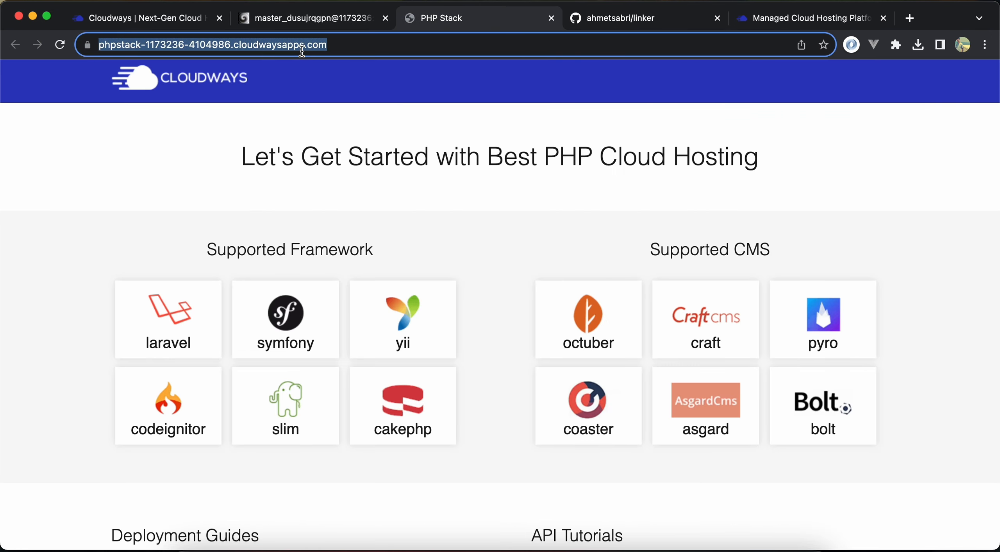
{"action": "left_click", "coordinate": [302, 26]}
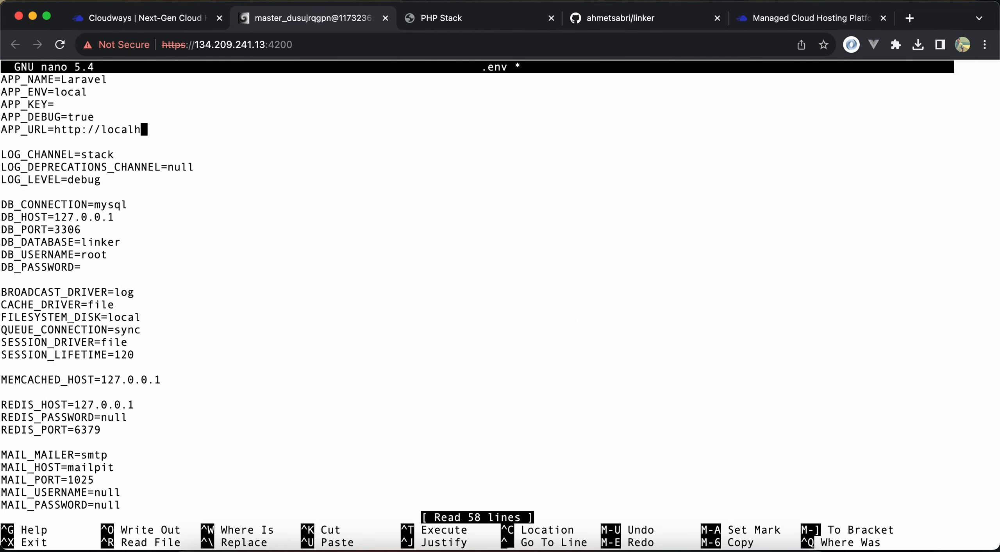
{"action": "key", "text": "BackSpace"}
{"action": "key", "text": "BackSpace"}
{"action": "key", "text": "BackSpace"}
{"action": "key", "text": "BackSpace"}
{"action": "key", "text": "BackSpace"}
{"action": "key", "text": "BackSpace"}
{"action": "key", "text": "BackSpace"}
{"action": "key", "text": "BackSpace"}
{"action": "key", "text": "BackSpace"}
{"action": "key", "text": "BackSpace"}
{"action": "key", "text": "super+v"}
{"action": "key", "text": "BackSpace"}
Open the Linker application's access details from the Cloudways server page and copy the database name
{"action": "key", "text": "Down"}
{"action": "key", "text": "Down"}
{"action": "key", "text": "Down"}
{"action": "key", "text": "Down"}
{"action": "key", "text": "Down"}
{"action": "key", "text": "Down"}
{"action": "key", "text": "Down"}
{"action": "key", "text": "Down"}
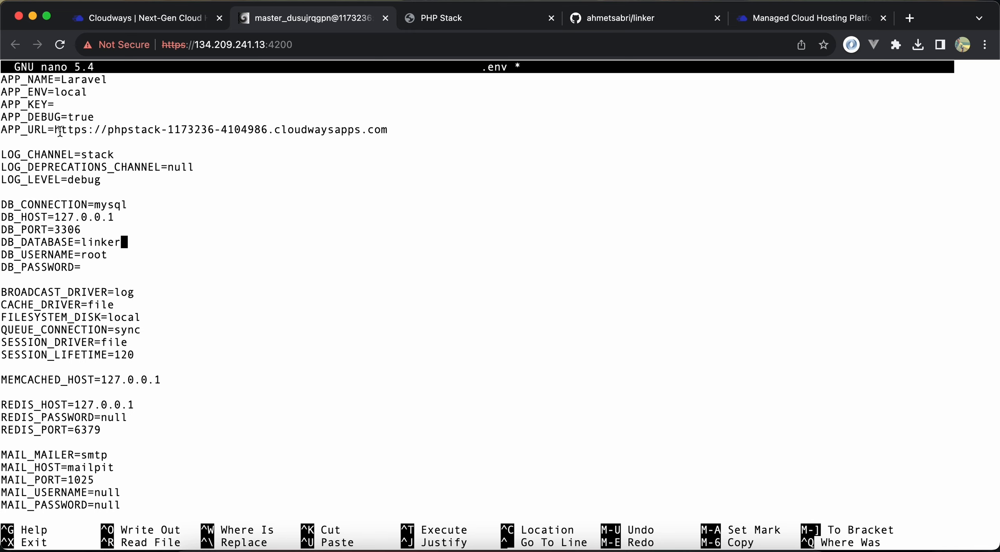
{"action": "double_click", "coordinate": [94, 256]}
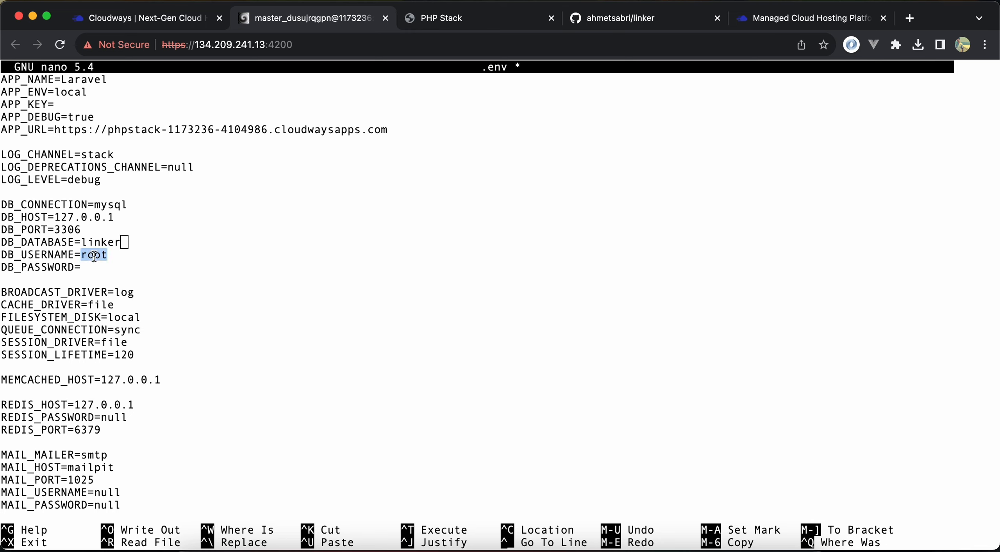
{"action": "left_click", "coordinate": [172, 255]}
{"action": "left_click", "coordinate": [129, 24]}
{"action": "scroll", "coordinate": [395, 297], "scroll_direction": "up", "scroll_amount": 4}
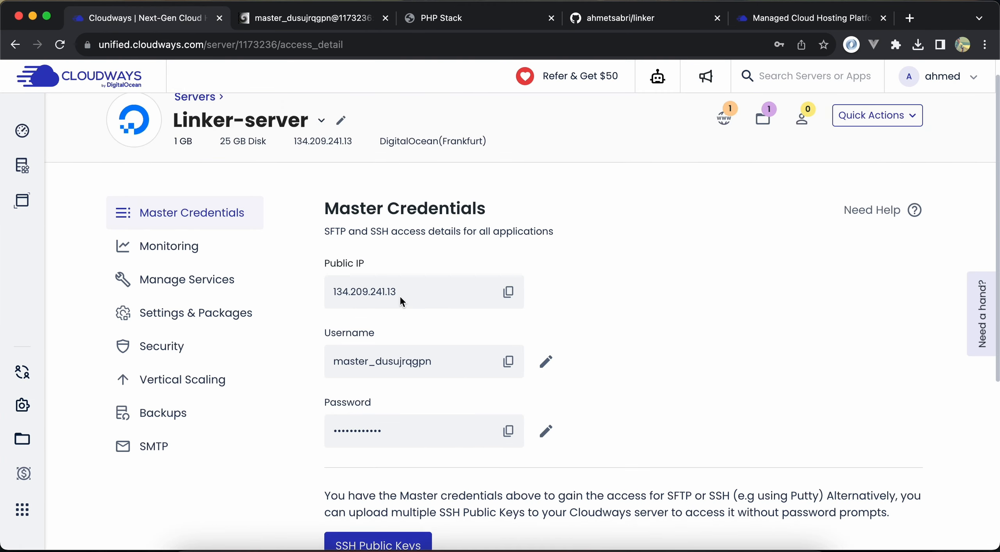
{"action": "left_click", "coordinate": [728, 133]}
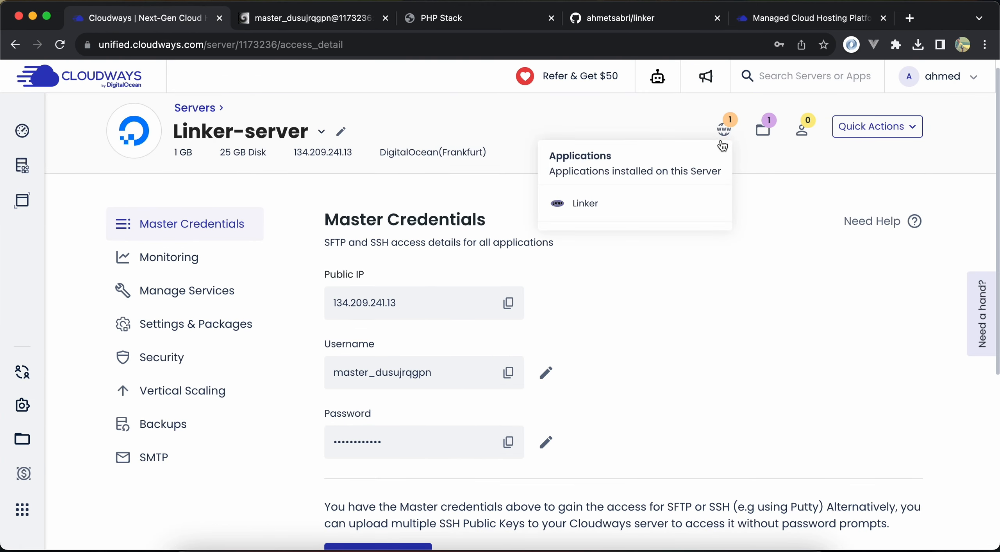
{"action": "left_click", "coordinate": [618, 207]}
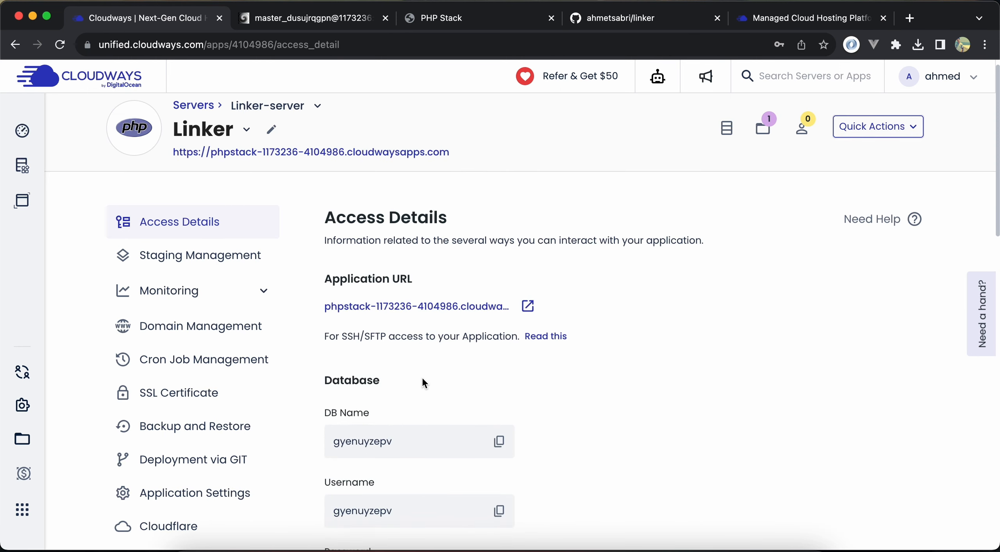
{"action": "scroll", "coordinate": [422, 376], "scroll_direction": "down", "scroll_amount": 2}
{"action": "left_click", "coordinate": [504, 368]}
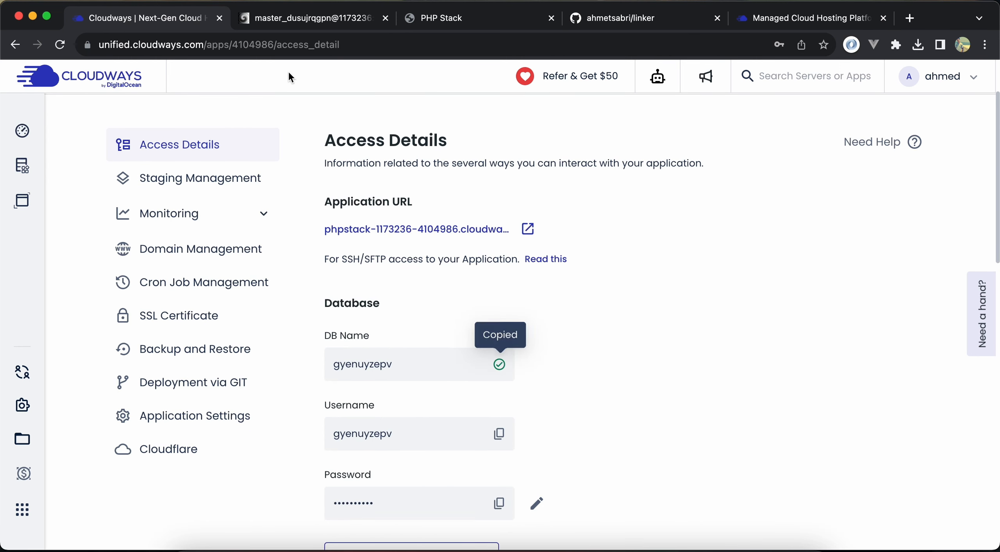
In the .env file, clear the DB_USERNAME value and set DB_DATABASE to gyenuyzepv
{"action": "left_click", "coordinate": [302, 18]}
{"action": "key", "text": "Down"}
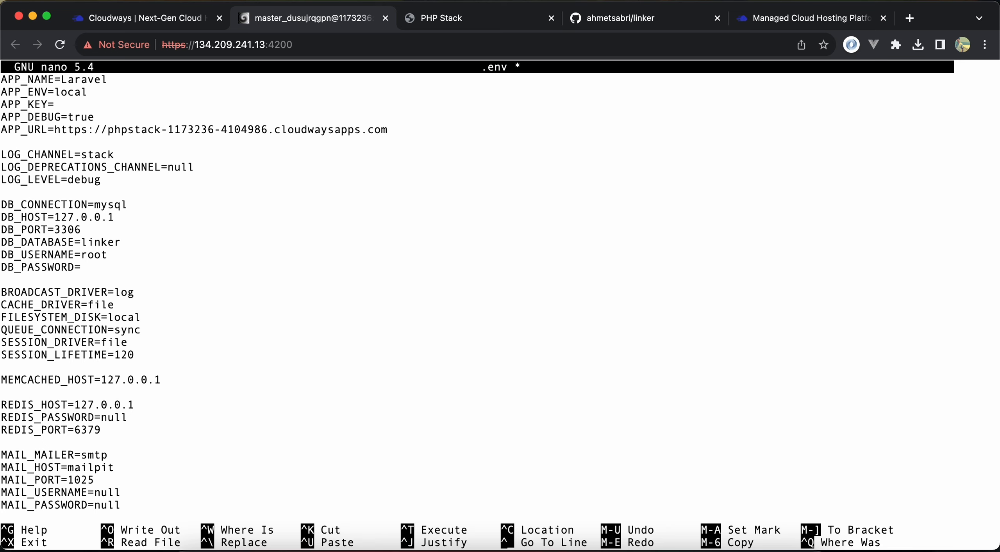
{"action": "key", "text": "BackSpace"}
{"action": "key", "text": "BackSpace"}
{"action": "key", "text": "BackSpace"}
{"action": "key", "text": "BackSpace"}
{"action": "key", "text": "Up"}
{"action": "key", "text": "Right"}
{"action": "key", "text": "Right"}
{"action": "key", "text": "BackSpace"}
{"action": "key", "text": "BackSpace"}
{"action": "key", "text": "BackSpace"}
{"action": "key", "text": "BackSpace"}
{"action": "key", "text": "super+v"}
Copy the database username from the Cloudways access details and paste it as DB_USERNAME in .env
{"action": "key", "text": "Down"}
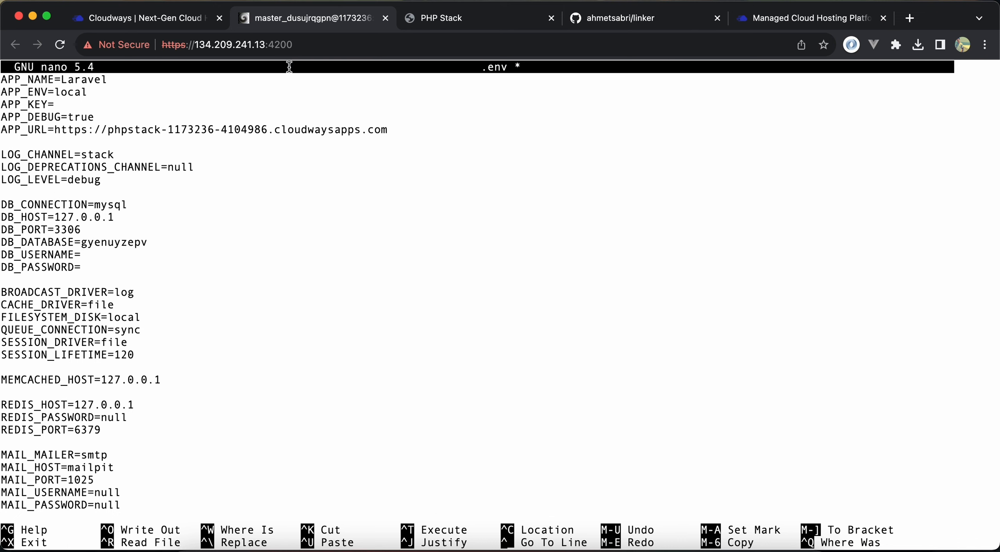
{"action": "left_click", "coordinate": [160, 18]}
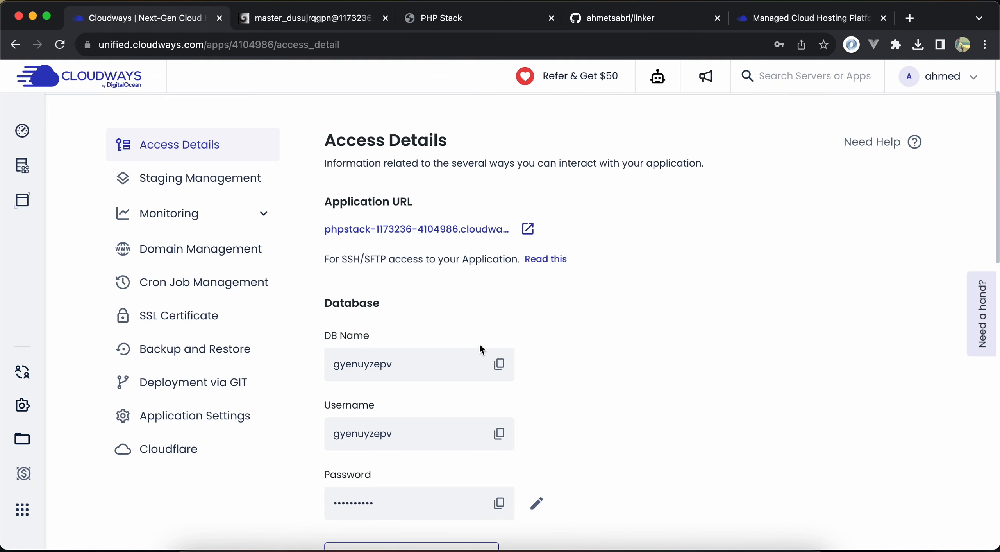
{"action": "left_click", "coordinate": [499, 433]}
{"action": "left_click", "coordinate": [331, 22]}
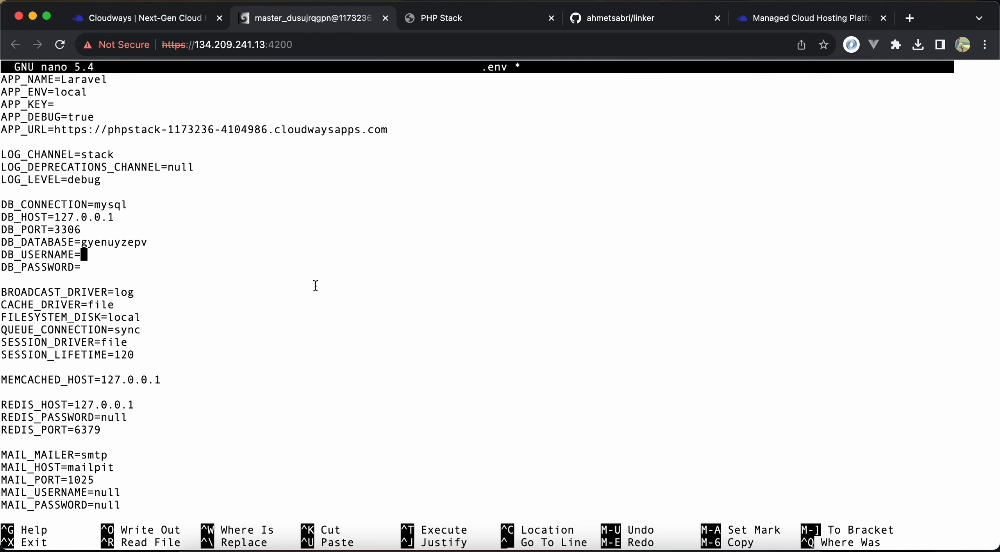
{"action": "key", "text": "super+v"}
Copy the database password from Cloudways into DB_PASSWORD, then save the .env file and exit nano
{"action": "left_click", "coordinate": [125, 18]}
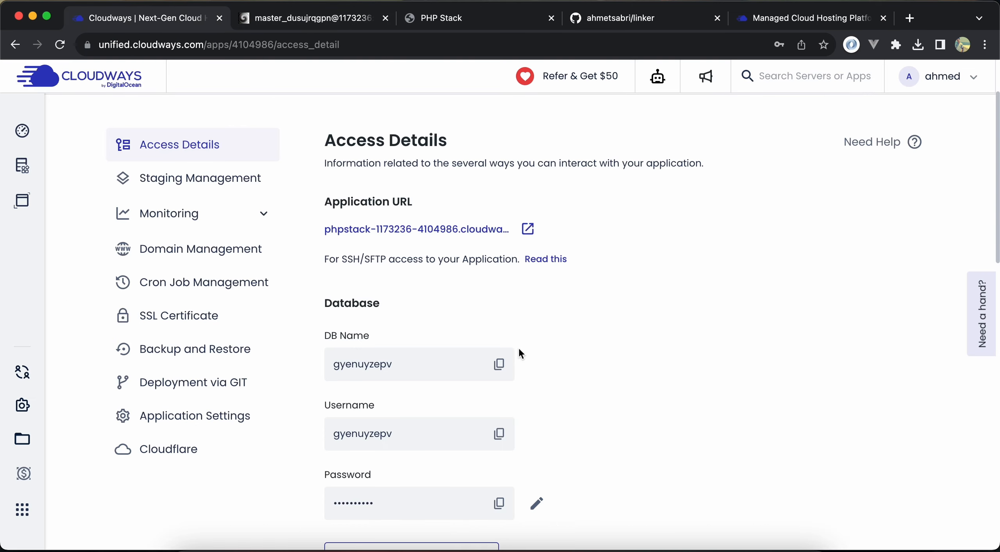
{"action": "left_click", "coordinate": [499, 503]}
{"action": "scroll", "coordinate": [537, 503], "scroll_direction": "down", "scroll_amount": 2}
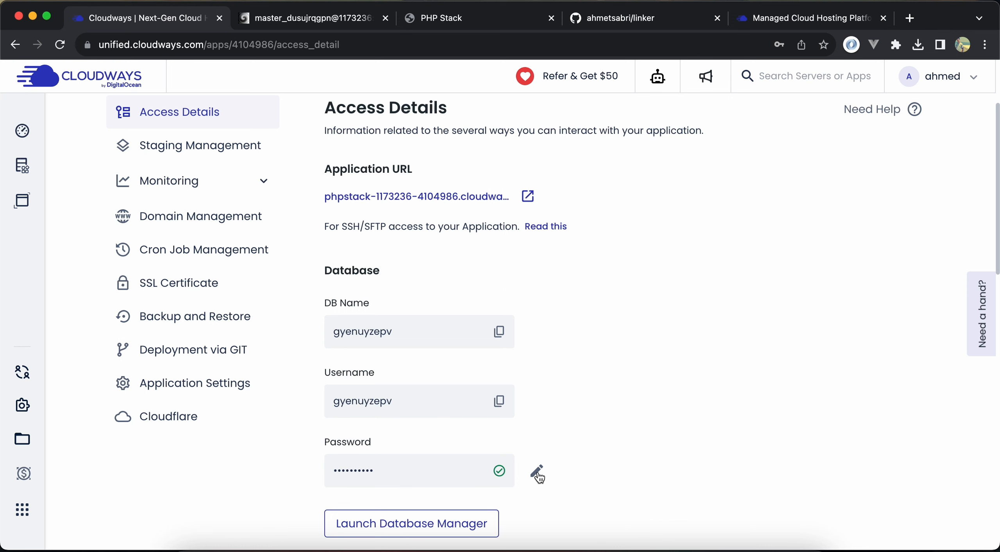
{"action": "left_click", "coordinate": [341, 18]}
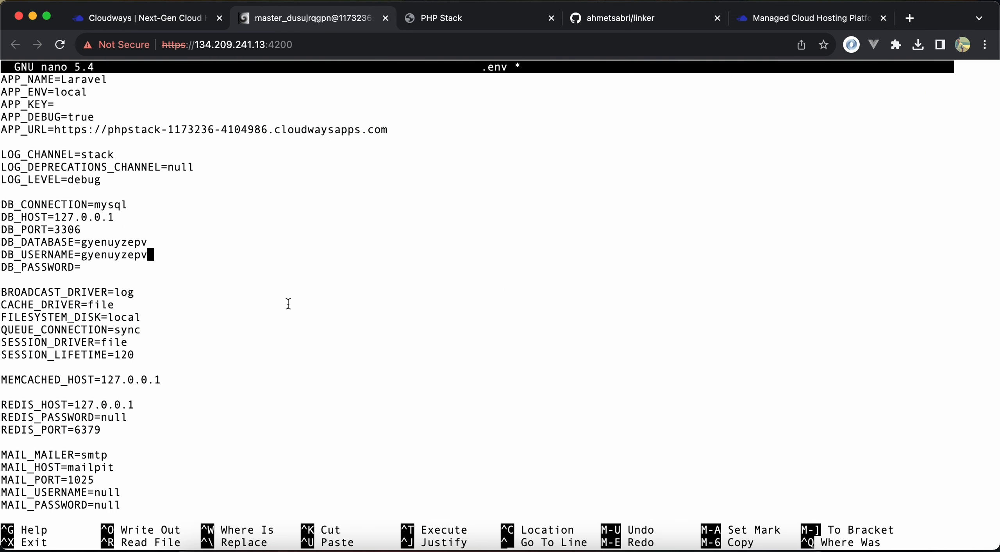
{"action": "key", "text": "super+v"}
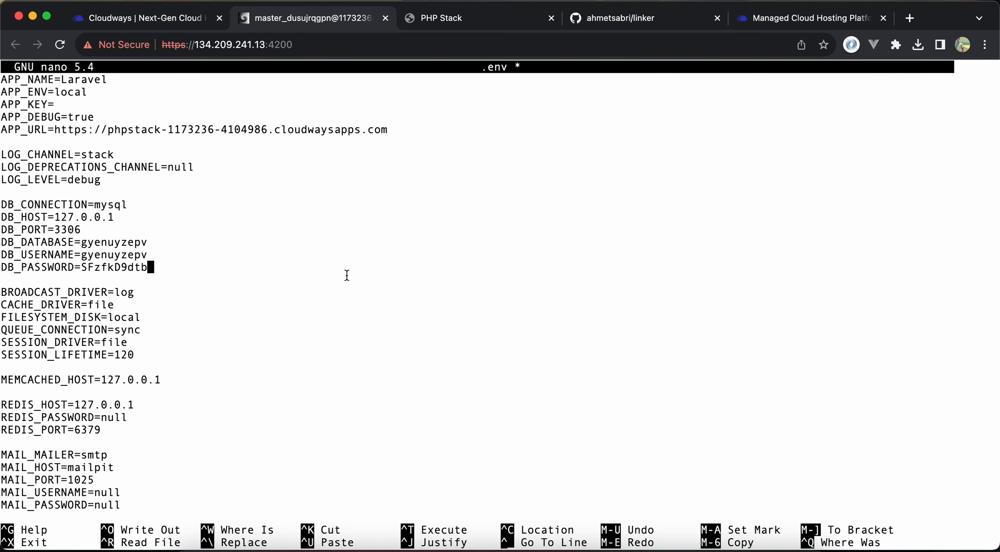
{"action": "key", "text": "ctrl+o"}
{"action": "key", "text": "Return"}
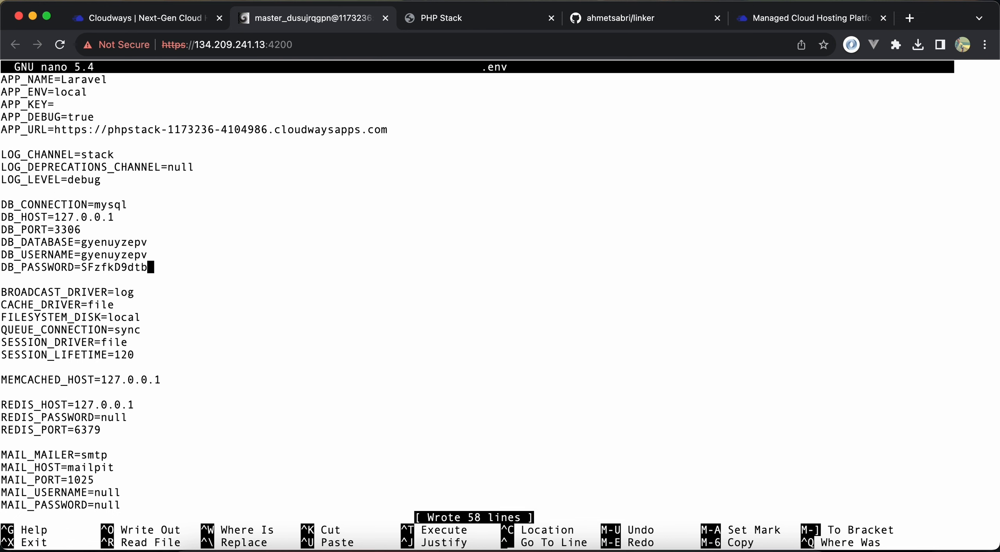
{"action": "key", "text": "ctrl+x"}
Clear Laravel's cached bootstrap files with php artisan opt:clear
{"action": "type", "text": "php"}
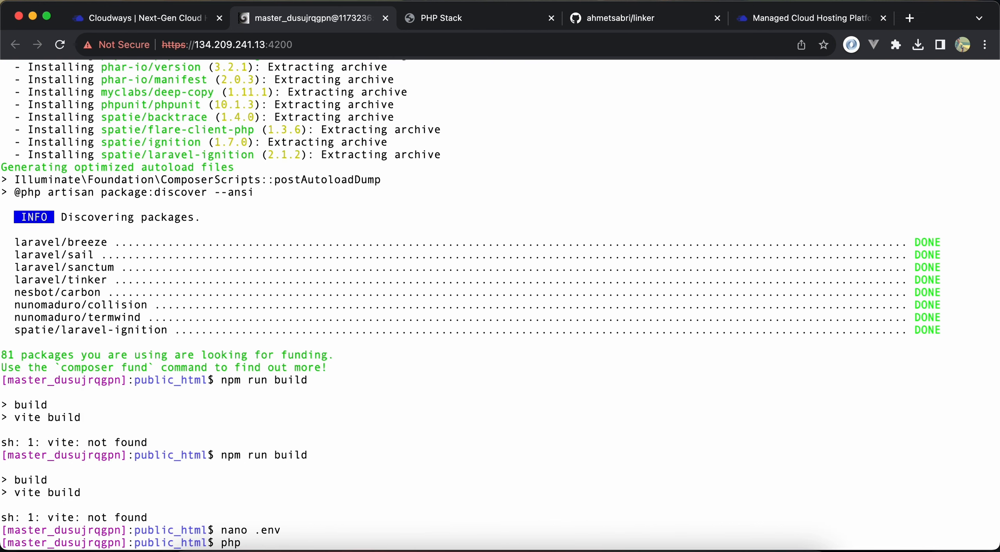
{"action": "type", "text": " artisan opt:clae"}
{"action": "key", "text": "BackSpace"}
{"action": "key", "text": "BackSpace"}
{"action": "type", "text": "ear"}
{"action": "key", "text": "Return"}
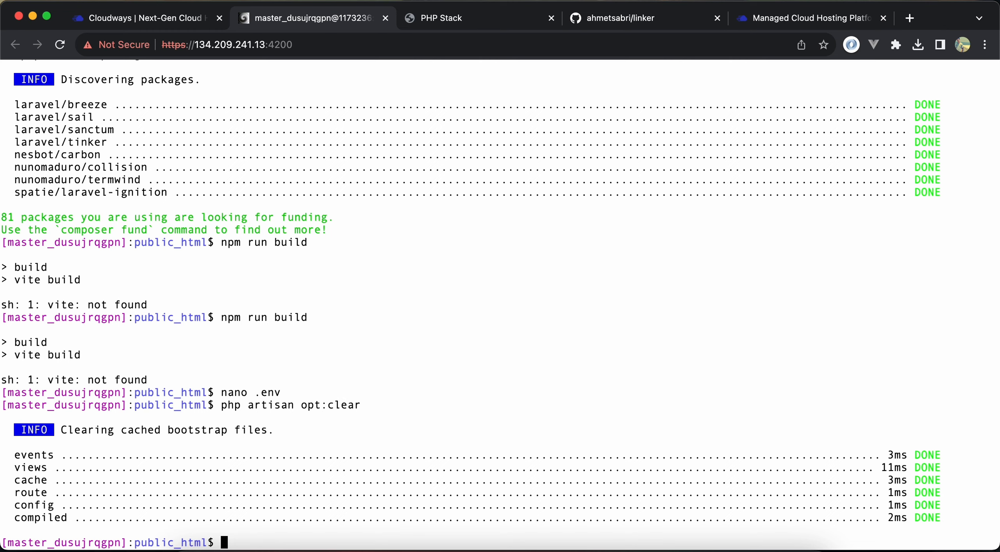
Run the database migrations with php artisan migrate
{"action": "type", "text": "php artisan migrate"}
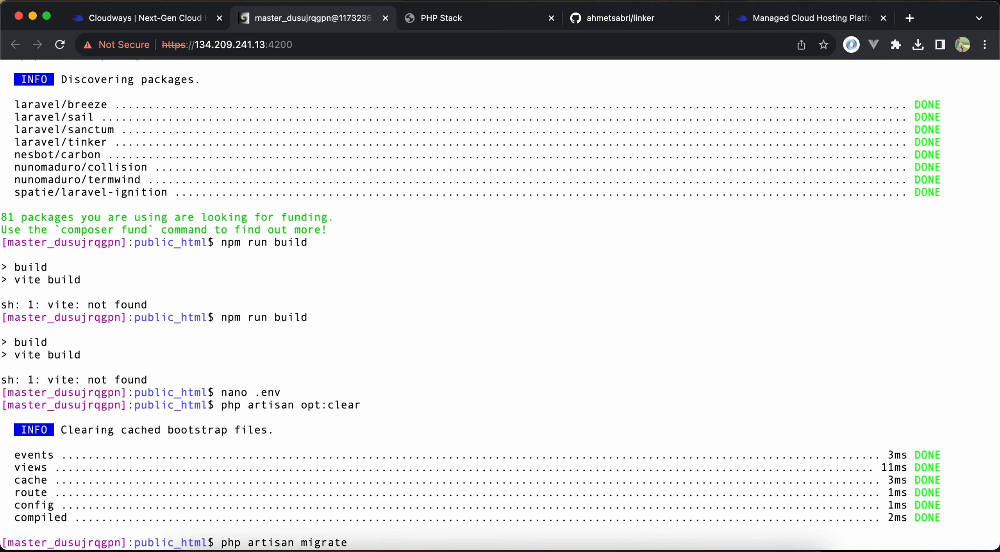
{"action": "key", "text": "Return"}
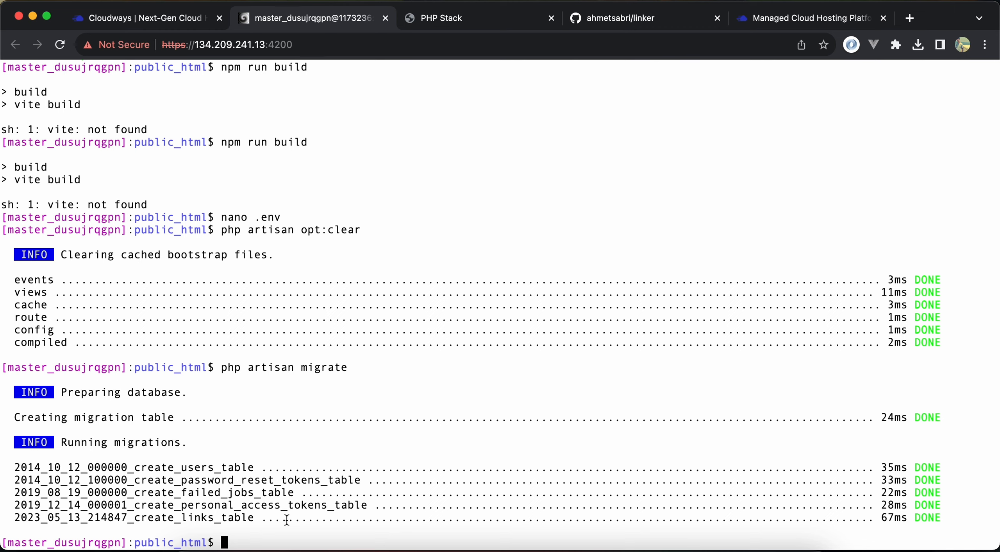
Cache the framework's configuration and routes with php artisan optimize
{"action": "type", "text": "php artisan optimize"}
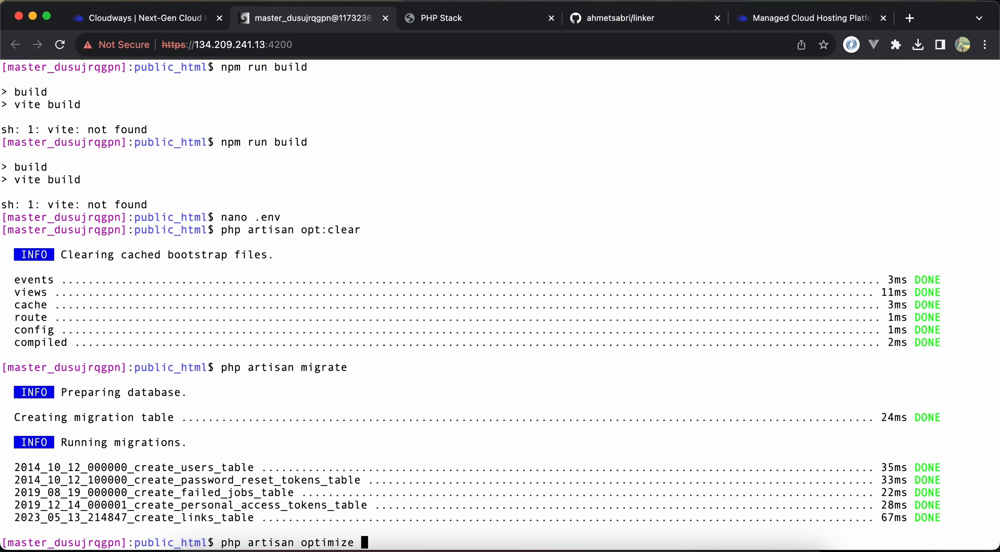
{"action": "key", "text": "Return"}
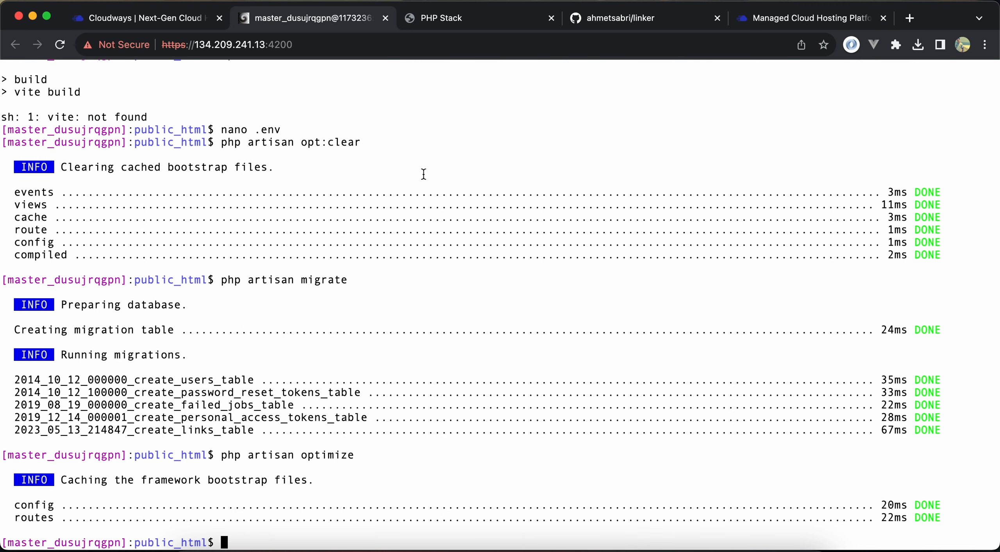
Set the application's Webroot to public_html/public in Cloudways' application settings and save it
{"action": "left_click", "coordinate": [481, 18]}
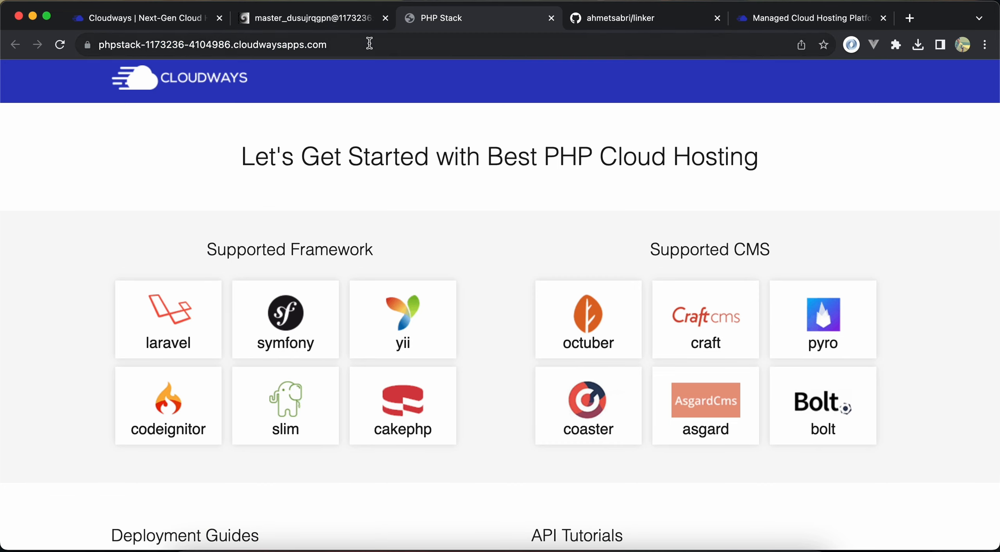
{"action": "left_click", "coordinate": [175, 20]}
{"action": "scroll", "coordinate": [372, 333], "scroll_direction": "up", "scroll_amount": 1}
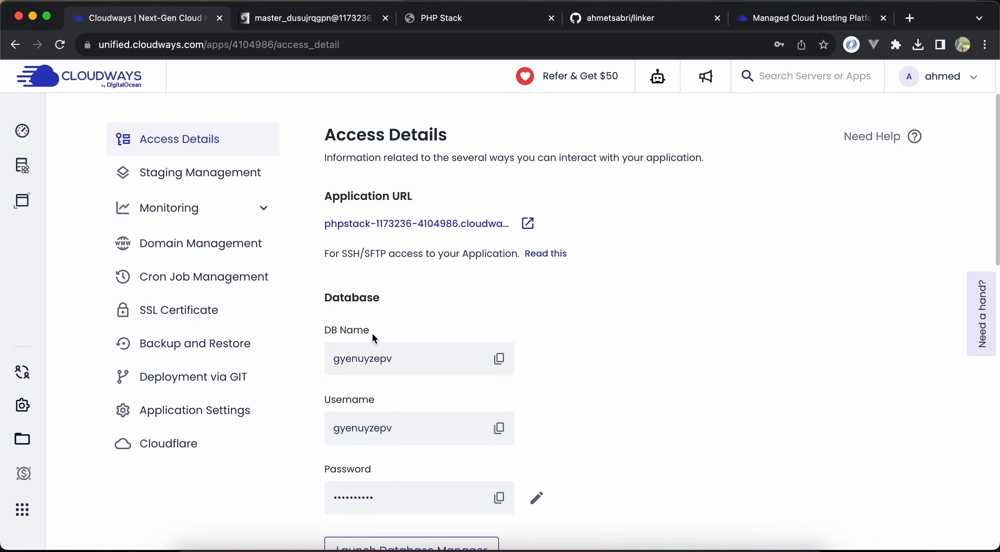
{"action": "left_click", "coordinate": [208, 419]}
{"action": "scroll", "coordinate": [351, 390], "scroll_direction": "down", "scroll_amount": 1}
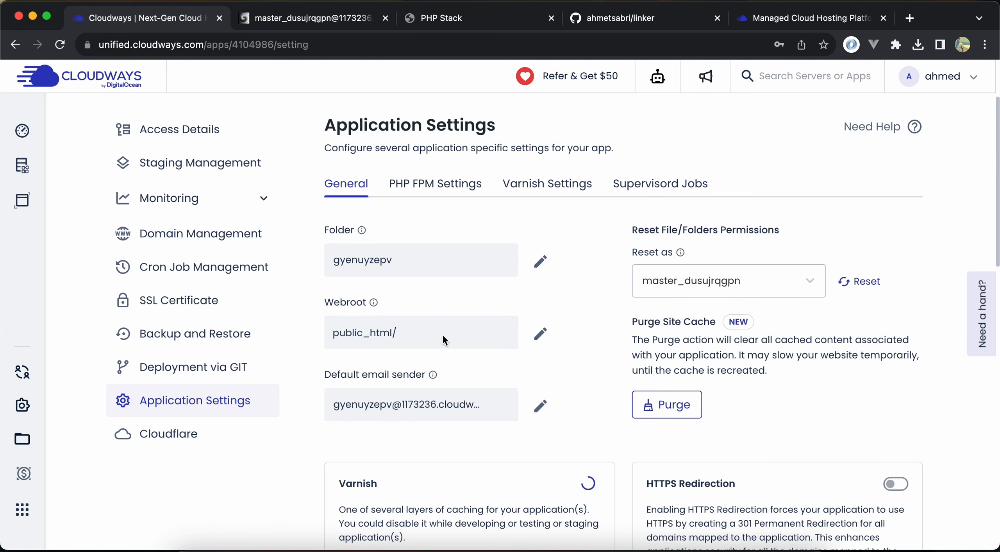
{"action": "left_click", "coordinate": [549, 335]}
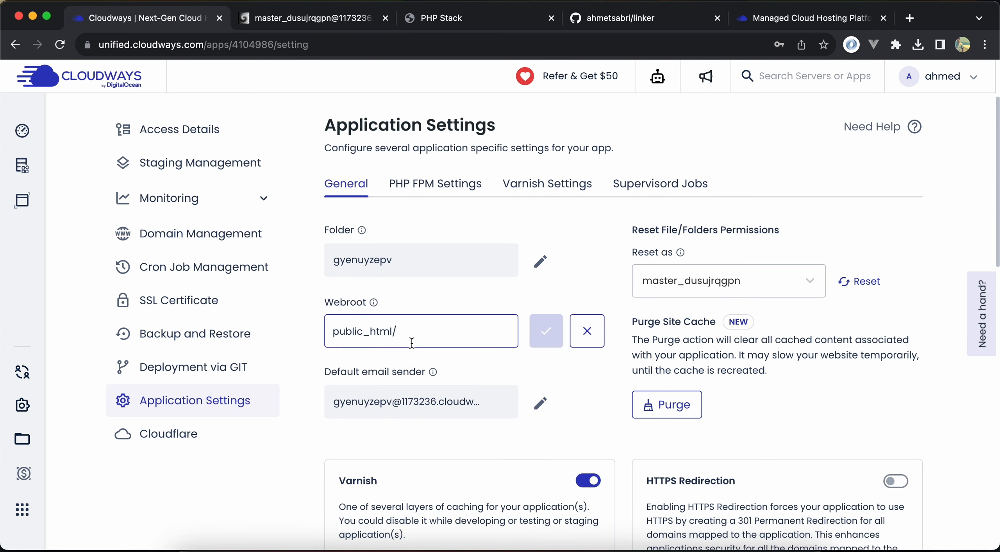
{"action": "type", "text": "public"}
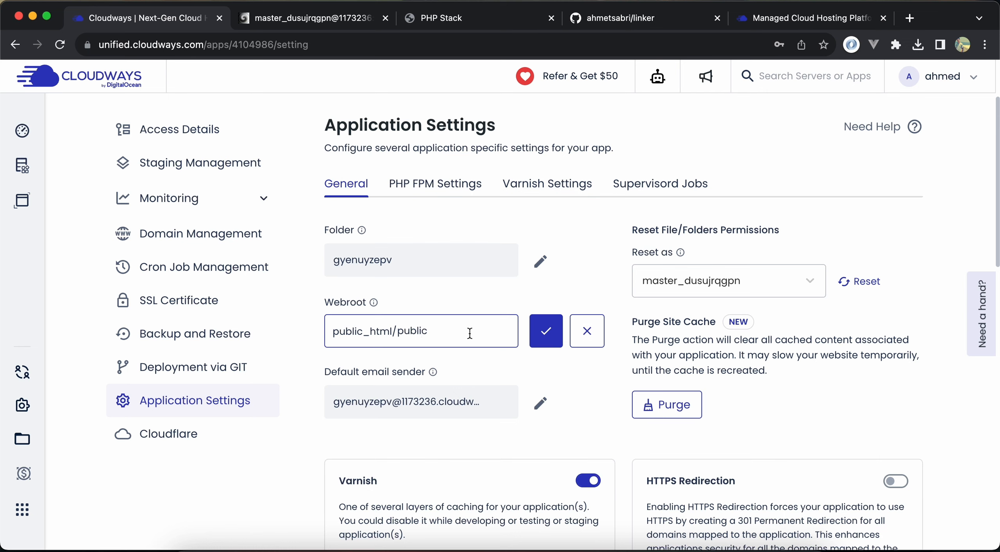
{"action": "left_click", "coordinate": [546, 335]}
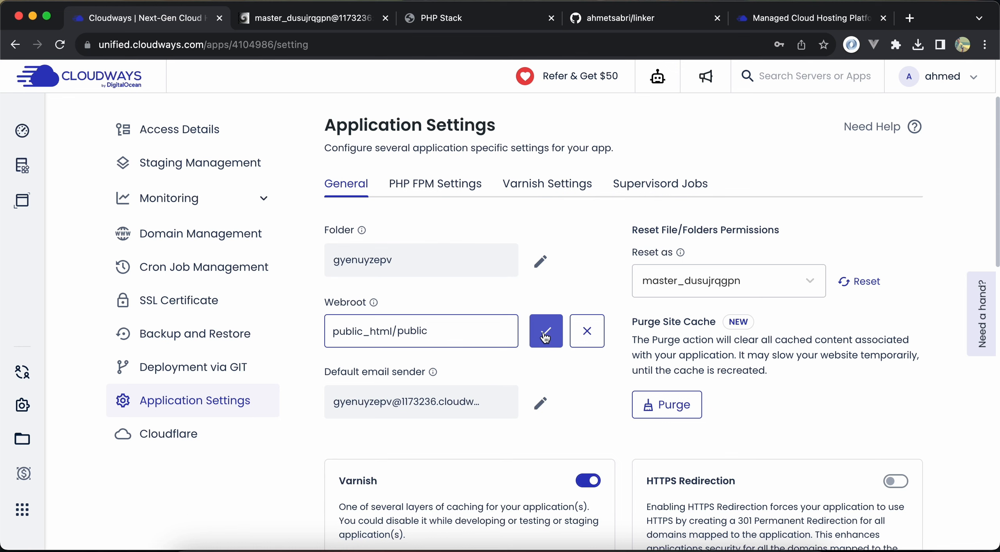
{"action": "left_click", "coordinate": [546, 335]}
Switch to the SSH terminal, list the contents of the project's public folder and clear the terminal
{"action": "key", "text": "ctrl+Tab"}
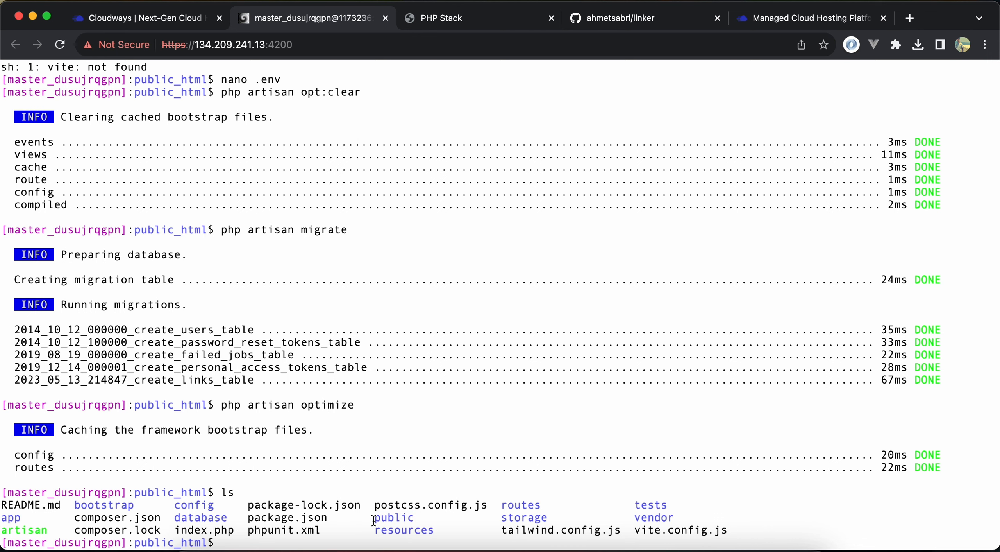
{"action": "type", "text": "cd public/"}
{"action": "key", "text": "Return"}
{"action": "type", "text": "ls"}
{"action": "key", "text": "Return"}
{"action": "type", "text": "clear"}
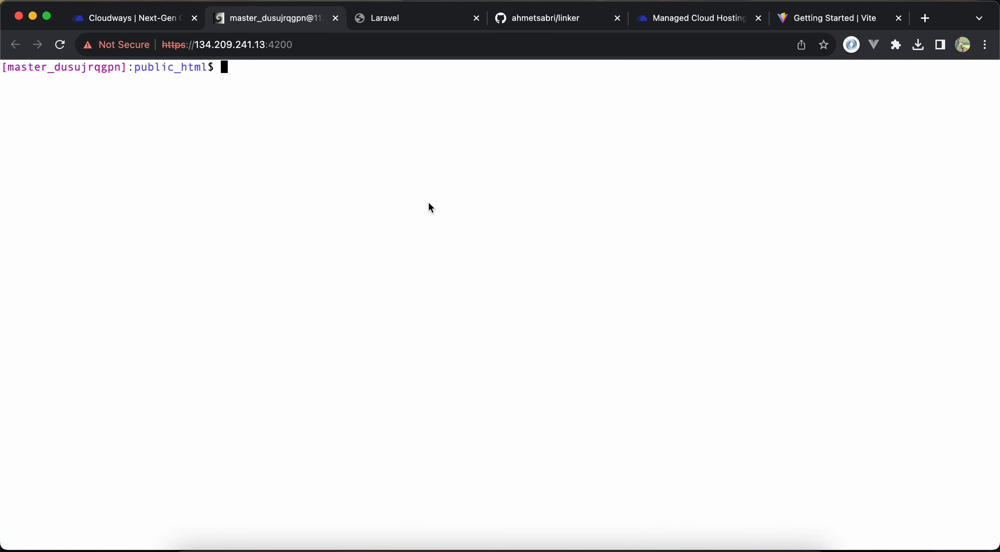
Clear the application's cached bootstrap files from public_html with php artisan opt:clear
{"action": "type", "text": "php artisan "}
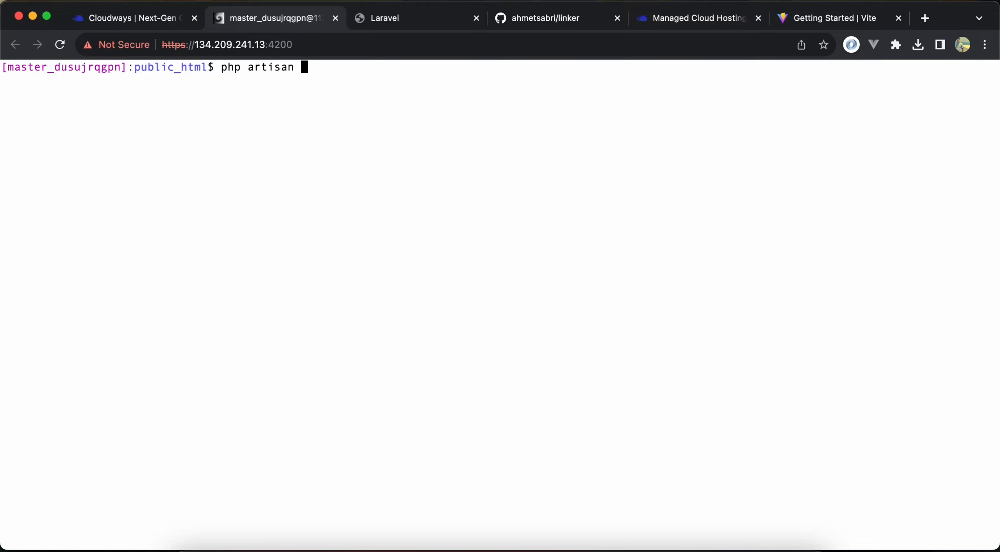
{"action": "type", "text": "opt:clear"}
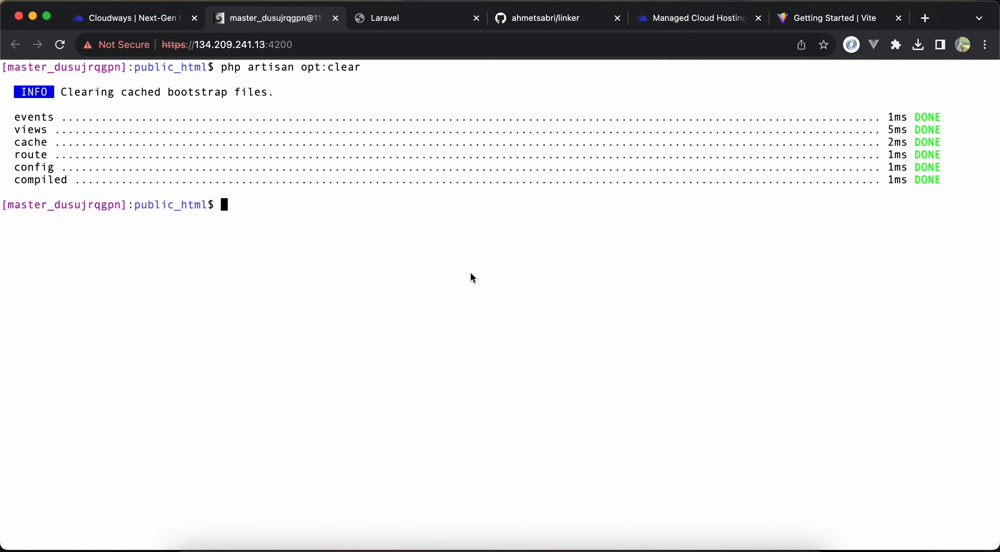
{"action": "type", "text": "npm install"}
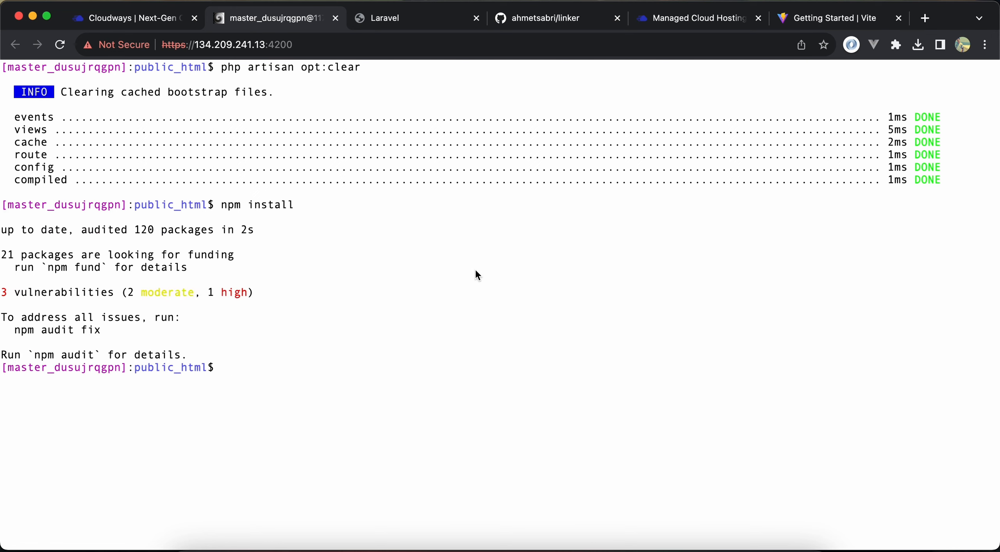
Install the Node dependencies with npm install and build the front-end assets with npm run build
{"action": "type", "text": "npm run build"}
{"action": "key", "text": "Return"}
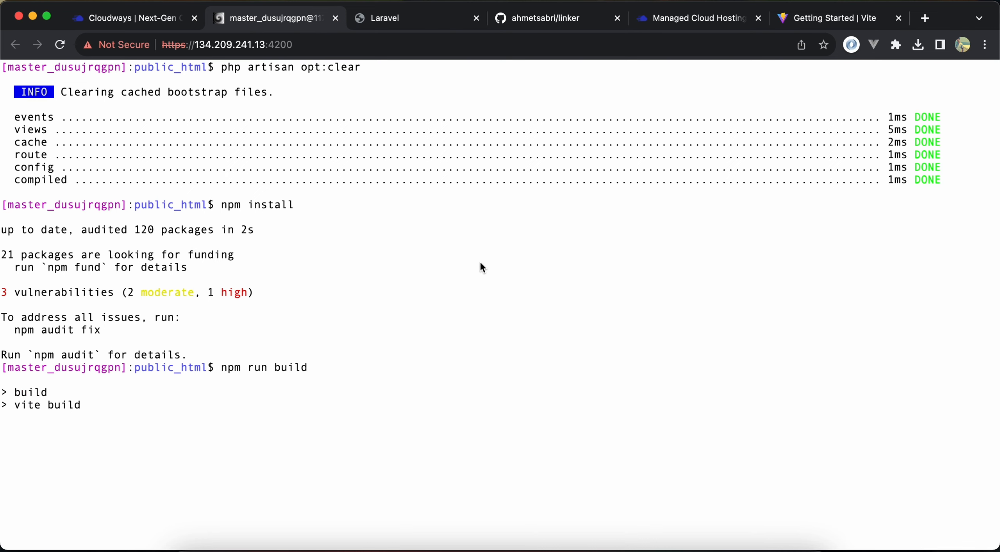
Clear the terminal and generate the Laravel application key with php artisan key:gen
{"action": "type", "text": "clear"}
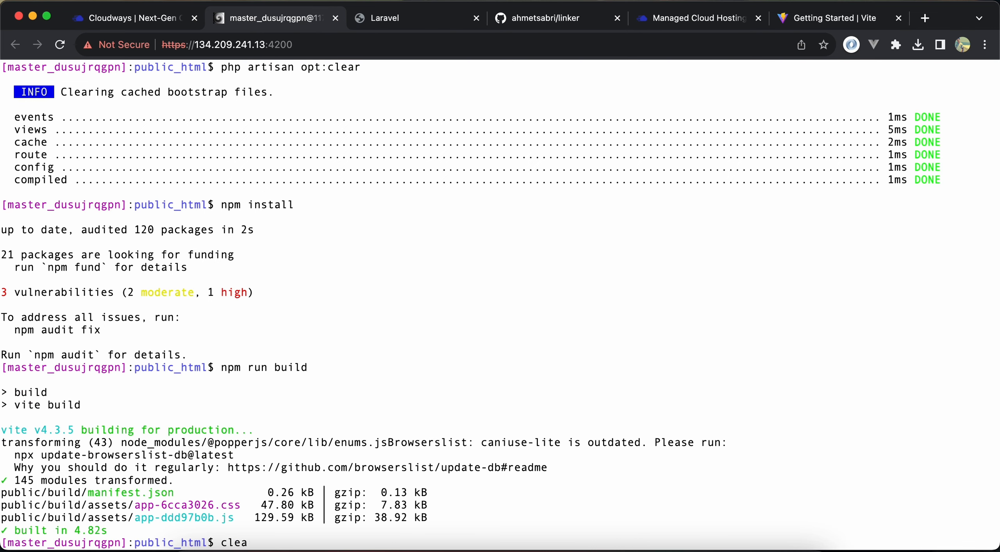
{"action": "key", "text": "Return"}
{"action": "type", "text": "php a"}
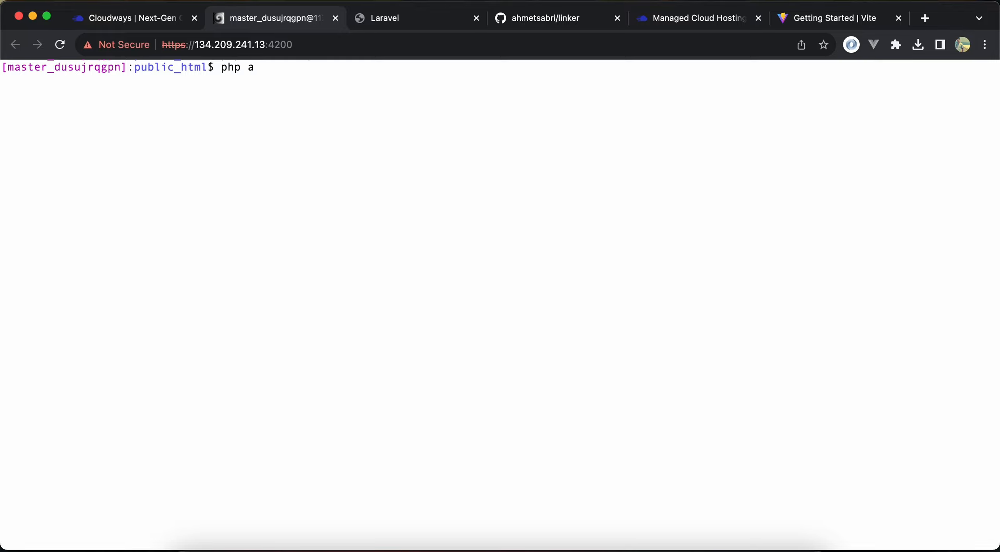
{"action": "type", "text": "rtisan key:gen"}
{"action": "key", "text": "Return"}
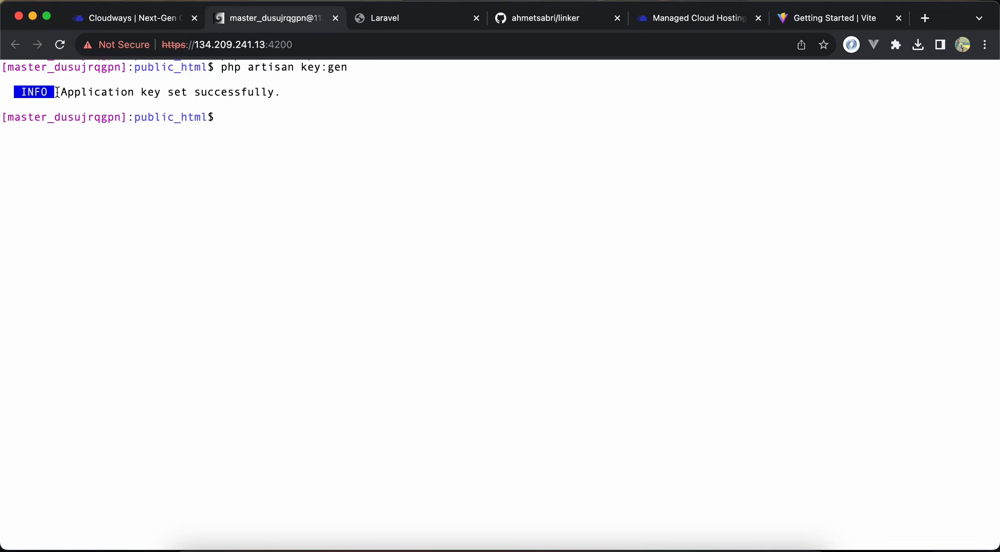
Open the .env file in nano and check the generated APP_KEY entry
{"action": "left_click_drag", "start_coordinate": [57, 92], "coordinate": [346, 96]}
{"action": "left_click", "coordinate": [346, 95]}
{"action": "type", "text": "nano .enb"}
{"action": "key", "text": "Return"}
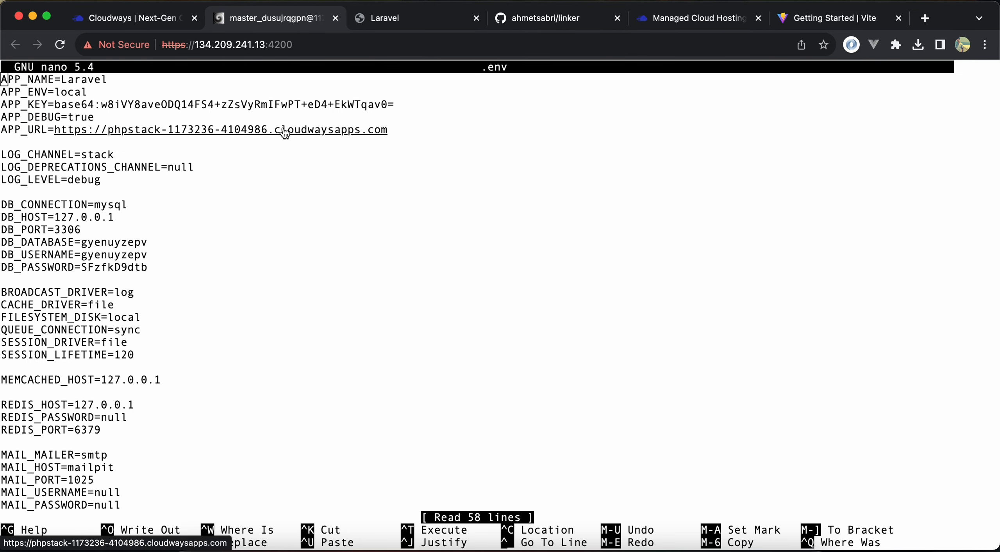
{"action": "left_click_drag", "start_coordinate": [54, 104], "coordinate": [296, 105]}
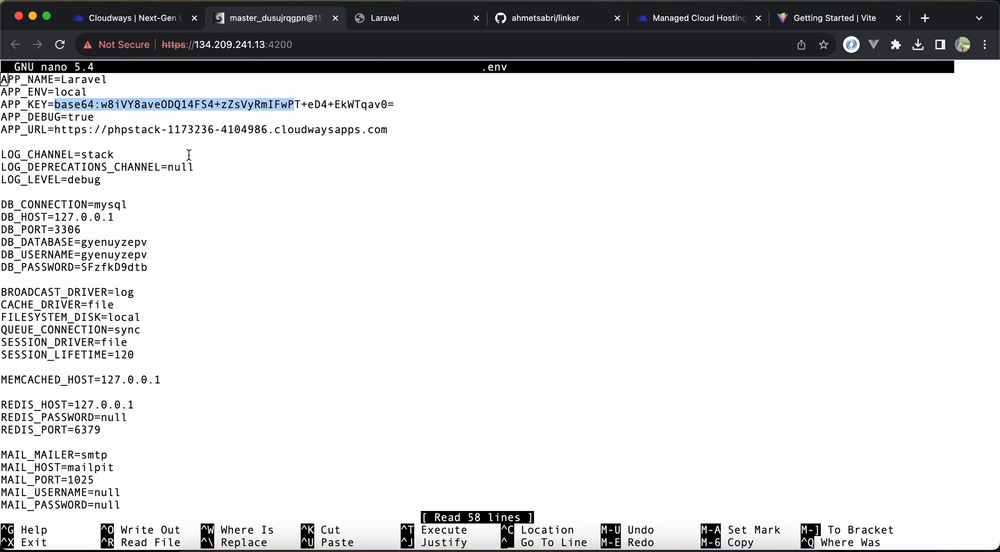
{"action": "left_click", "coordinate": [189, 155]}
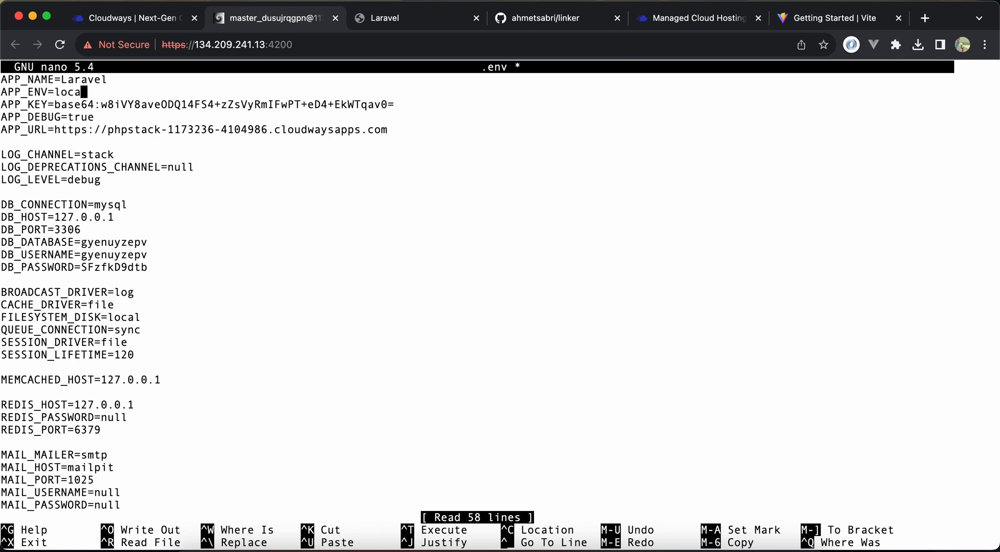
Set APP_ENV to staging in the .env file
{"action": "key", "text": "BackSpace"}
{"action": "key", "text": "BackSpace"}
{"action": "key", "text": "BackSpace"}
{"action": "key", "text": "BackSpace"}
{"action": "type", "text": "prod"}
{"action": "key", "text": "BackSpace"}
{"action": "key", "text": "BackSpace"}
{"action": "key", "text": "BackSpace"}
{"action": "key", "text": "BackSpace"}
{"action": "type", "text": "stagi"}
{"action": "key", "text": "super+s"}
{"action": "key", "text": "Escape"}
Set APP_DEBUG to false, save the .env file and exit nano
{"action": "key", "text": "BackSpace"}
{"action": "key", "text": "BackSpace"}
{"action": "key", "text": "BackSpace"}
{"action": "key", "text": "BackSpace"}
{"action": "type", "text": "false"}
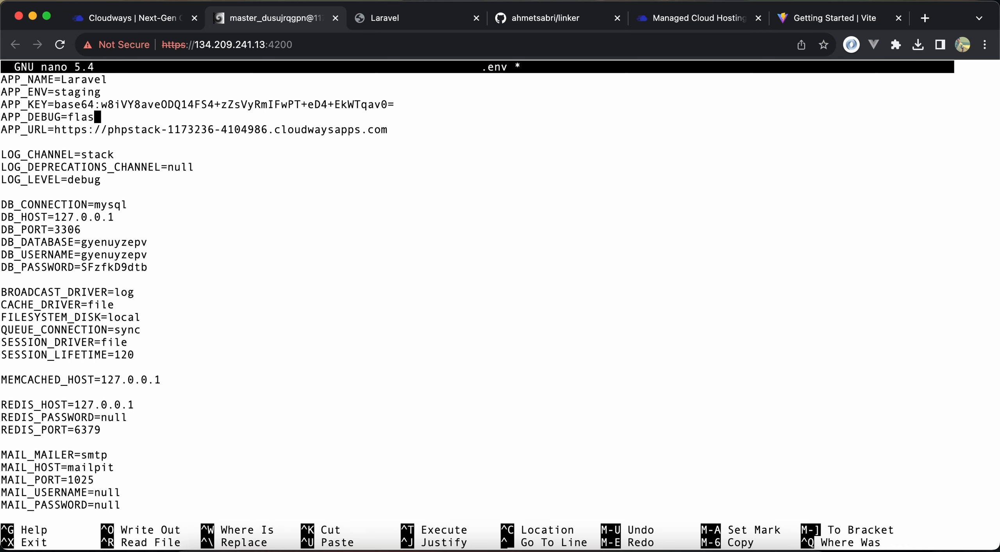
{"action": "key", "text": "ctrl+s"}
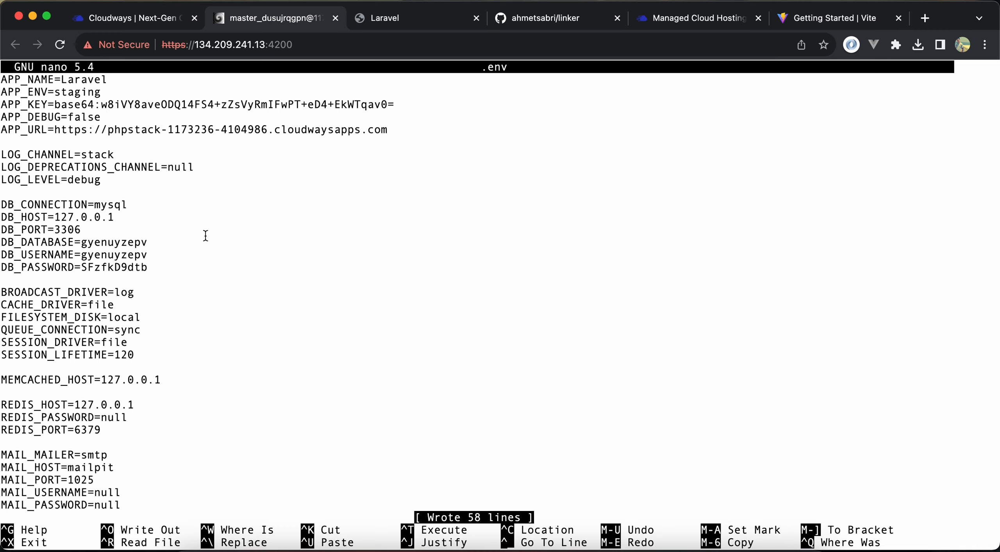
{"action": "key", "text": "ctrl+x"}
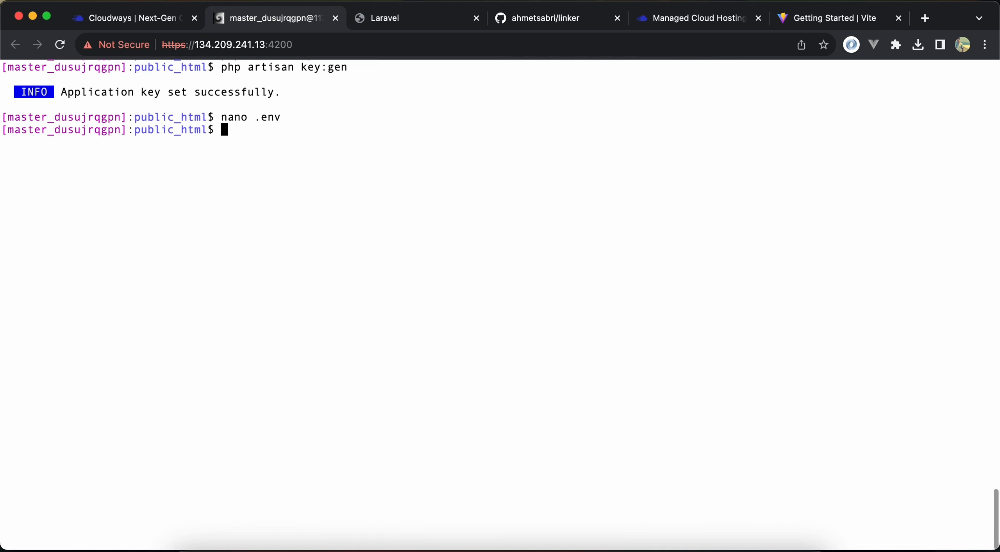
Cache the configuration and routes with the new environment settings using php artisan optimize
{"action": "type", "text": "php artisan"}
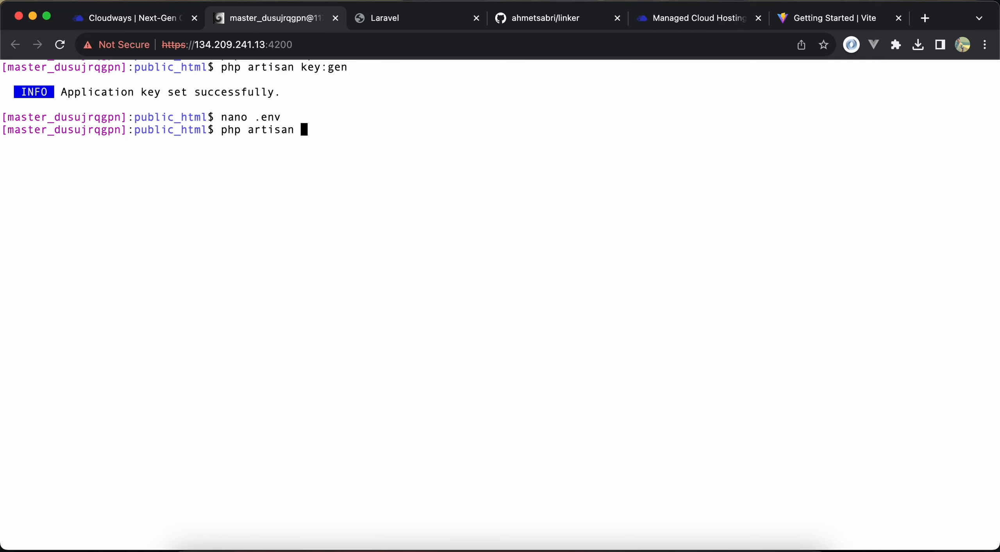
{"action": "type", "text": " optimiz"}
{"action": "key", "text": "Up"}
{"action": "type", "text": "e"}
{"action": "key", "text": "Return"}
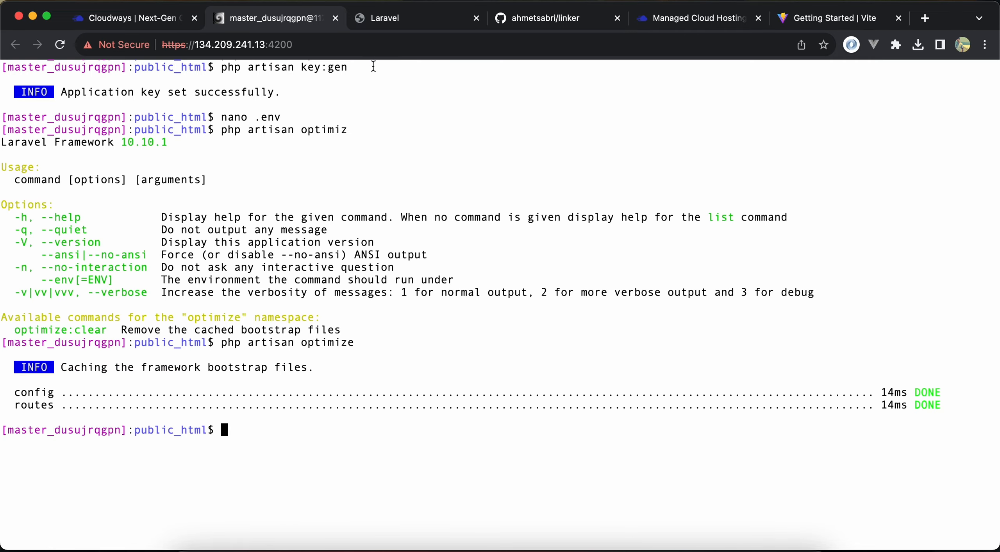
View the deployed Laravel site's home page at the phpstack application URL
{"action": "left_click", "coordinate": [433, 23]}
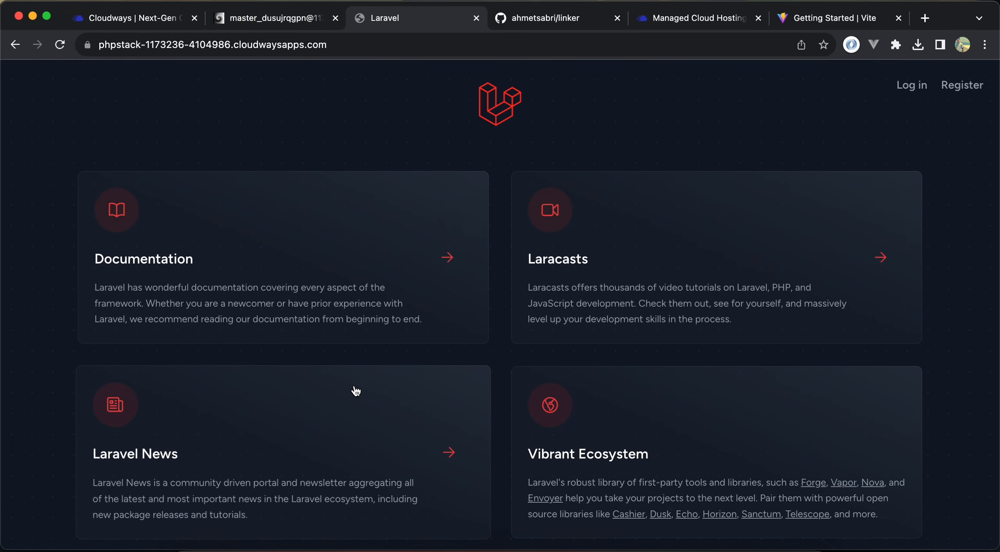
{"action": "scroll", "coordinate": [353, 388], "scroll_direction": "down", "scroll_amount": 3}
{"action": "scroll", "coordinate": [354, 390], "scroll_direction": "up", "scroll_amount": 4}
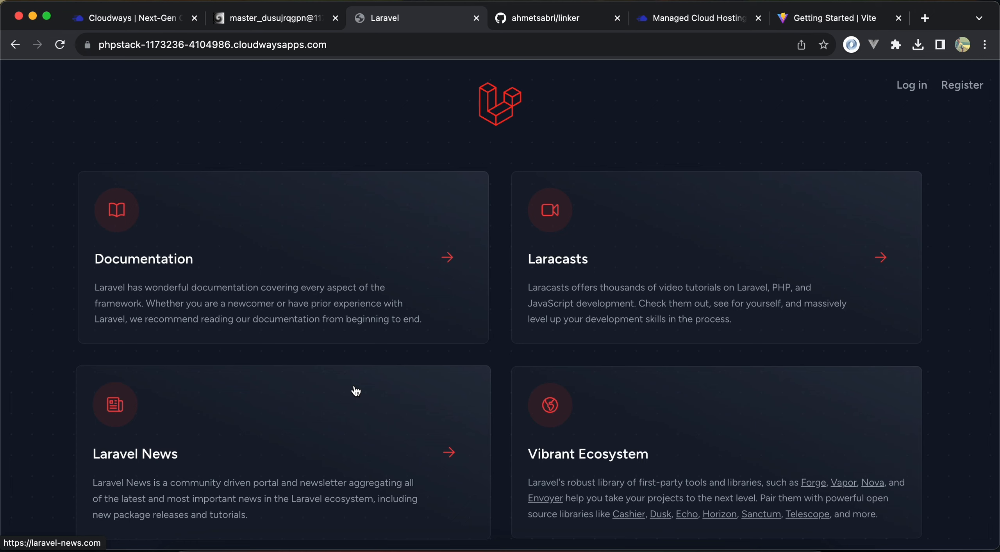
Open the site's registration form and fill in the new account's name and e-mail address
{"action": "left_click", "coordinate": [963, 84]}
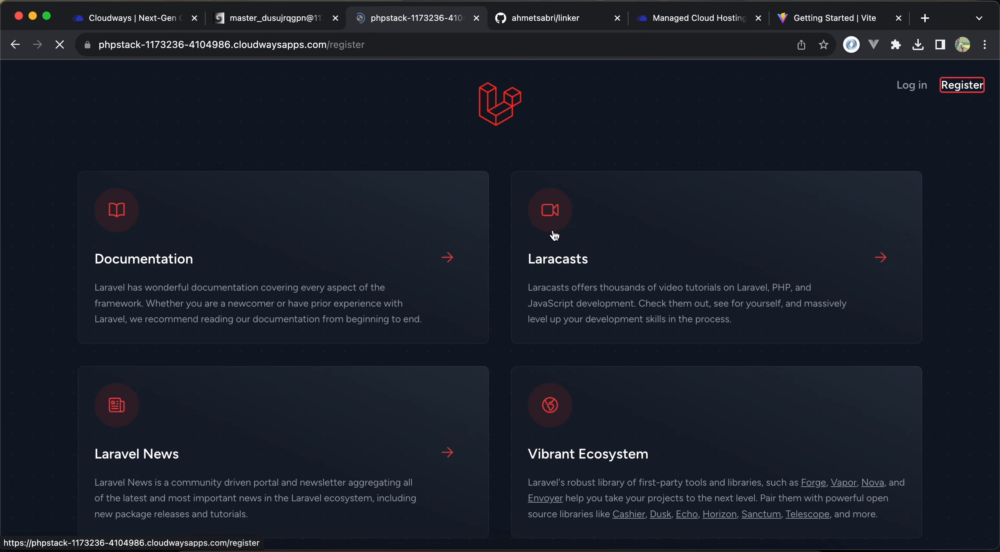
{"action": "type", "text": "Ahme"}
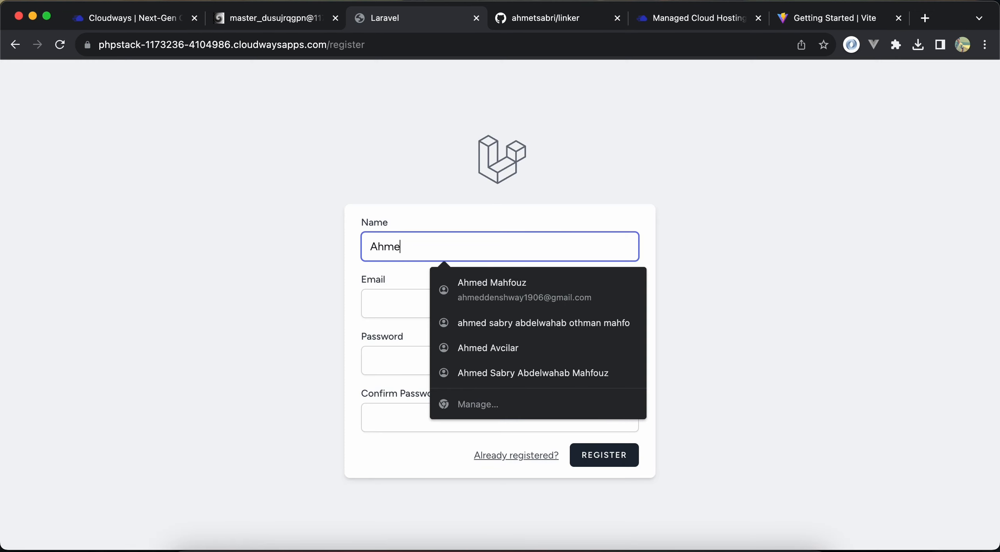
{"action": "type", "text": "d"}
{"action": "key", "text": "Tab"}
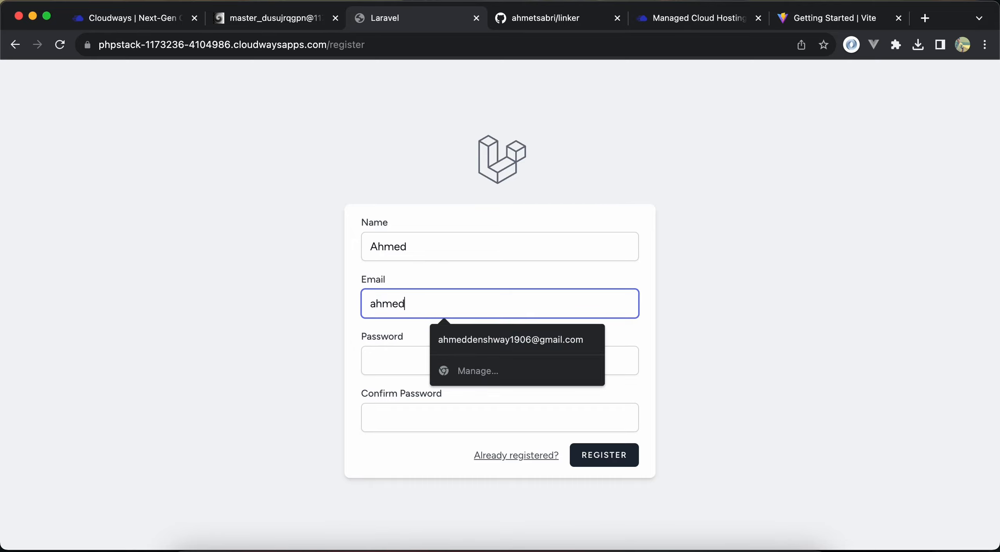
{"action": "key", "text": "Tab"}
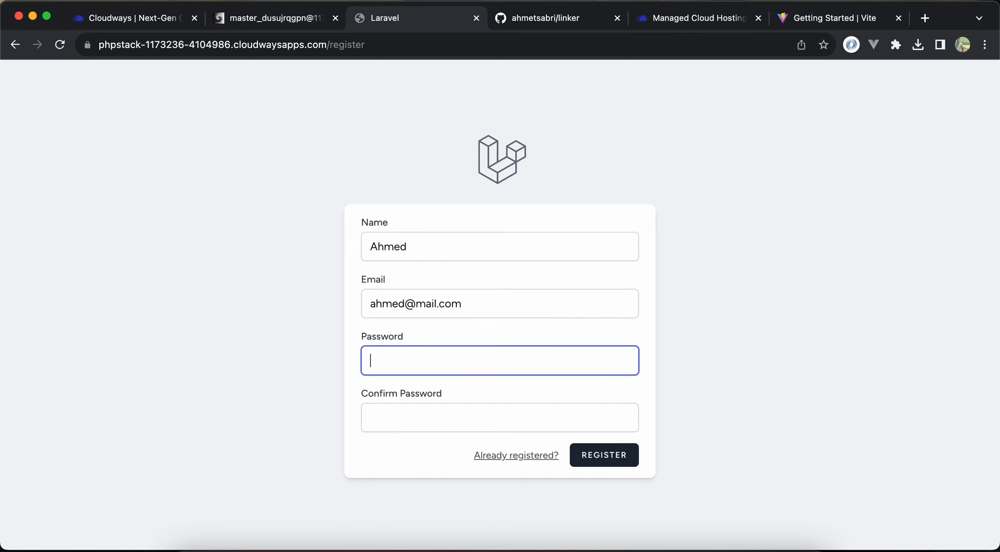
Enter and confirm the account password, and submit the registration
{"action": "type", "text": "password"}
{"action": "key", "text": "Tab"}
{"action": "type", "text": "p"}
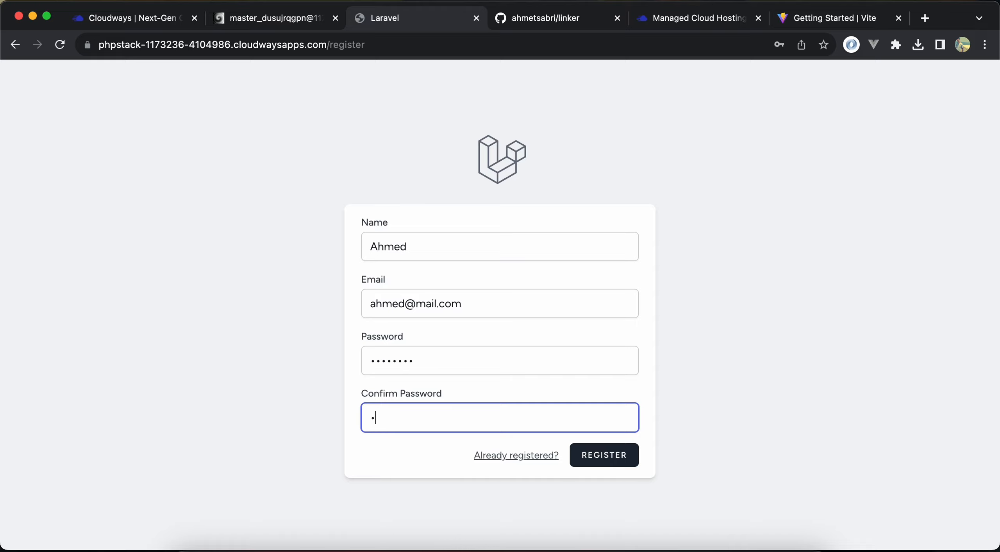
{"action": "type", "text": "assword"}
{"action": "key", "text": "Return"}
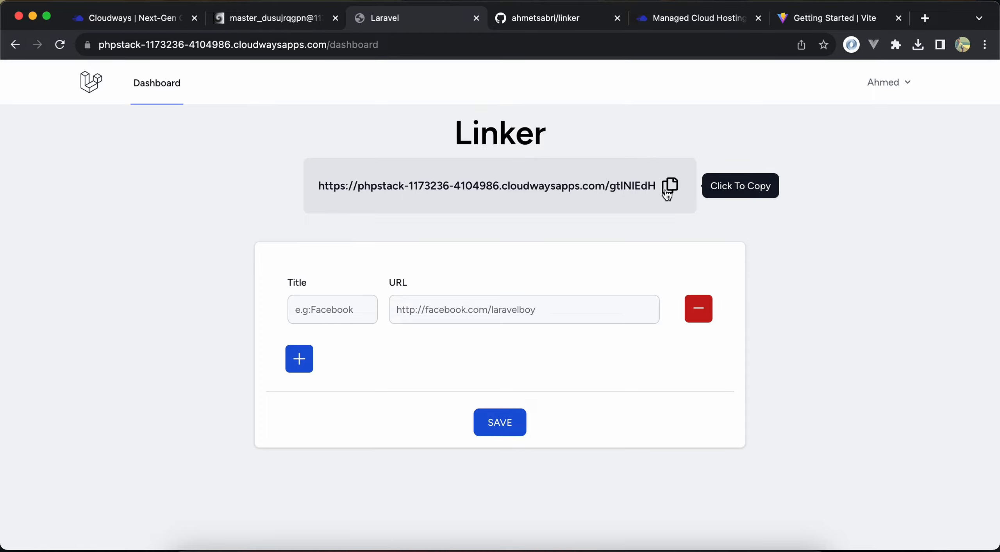
Examine the public profile link shown on the Linker dashboard
{"action": "scroll", "coordinate": [625, 195], "scroll_direction": "up", "scroll_amount": 5}
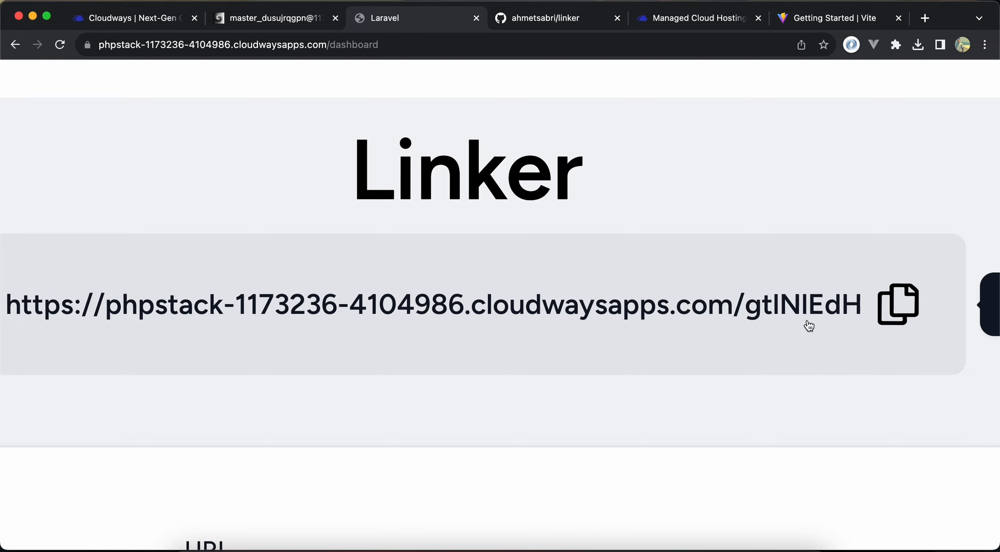
{"action": "scroll", "coordinate": [808, 326], "scroll_direction": "down", "scroll_amount": 2}
{"action": "scroll", "coordinate": [809, 325], "scroll_direction": "down", "scroll_amount": 5}
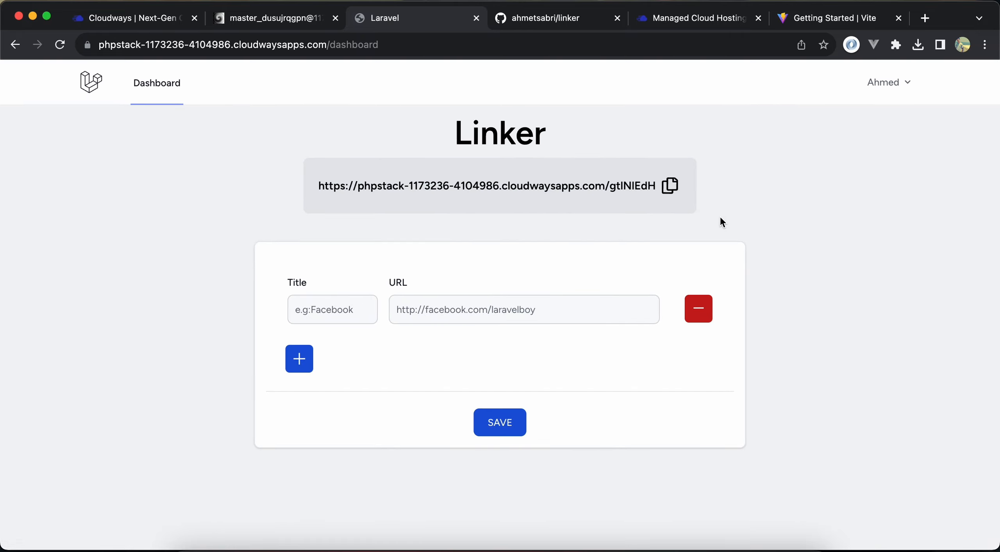
Open the account's profile page and look over its name and username fields
{"action": "left_click", "coordinate": [885, 97]}
{"action": "left_click", "coordinate": [866, 114]}
{"action": "left_click", "coordinate": [302, 302]}
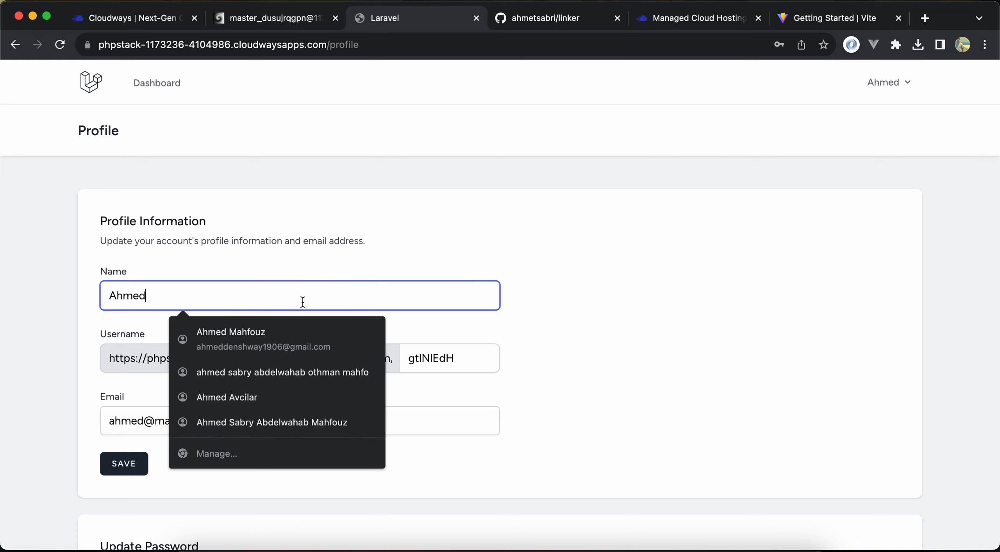
{"action": "left_click", "coordinate": [440, 387]}
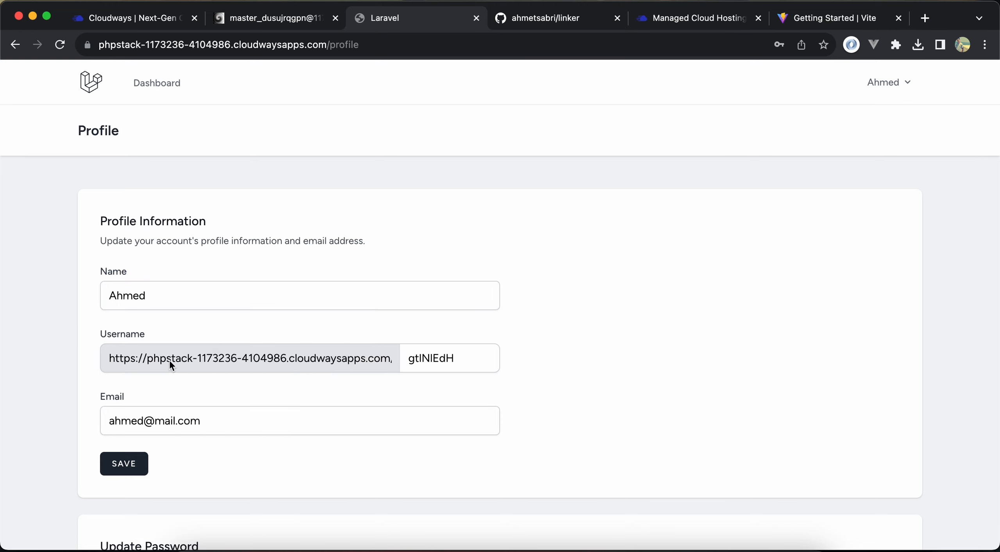
Replace the account's generated username with the account holder's first name in lowercase and save the profile
{"action": "double_click", "coordinate": [485, 358]}
{"action": "key", "text": "BackSpace"}
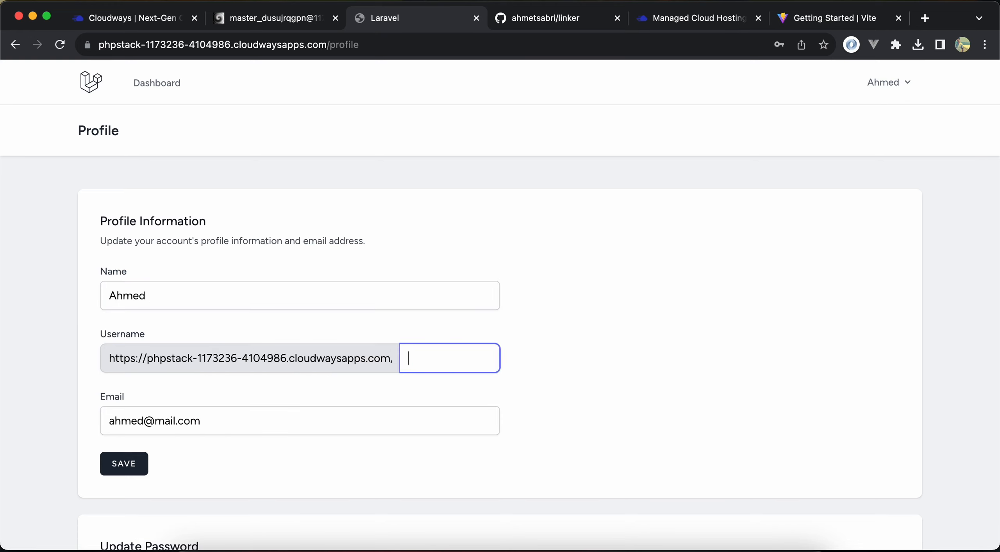
{"action": "type", "text": "ahmed"}
{"action": "key", "text": "Return"}
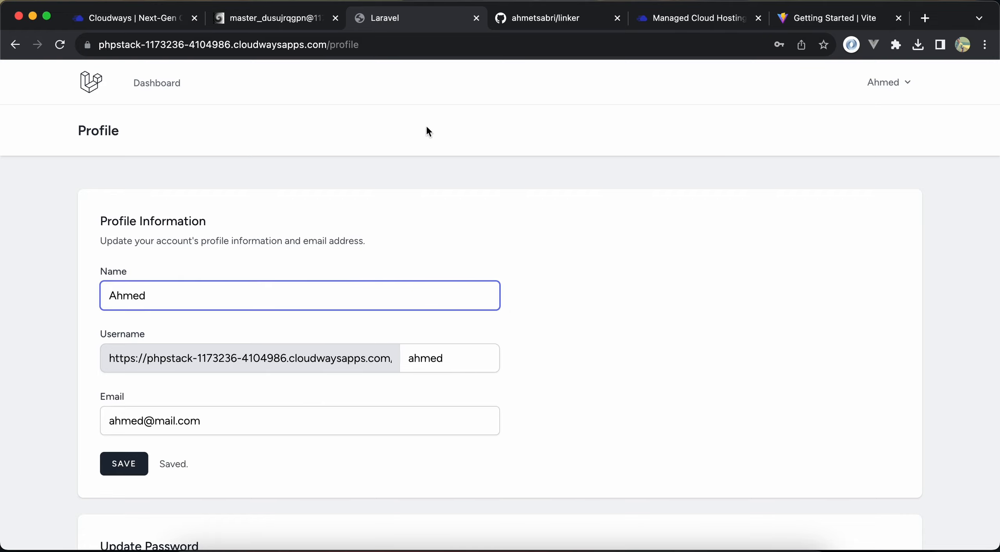
Copy the public profile link from the Linker dashboard and open it in a new browser tab
{"action": "left_click", "coordinate": [168, 88]}
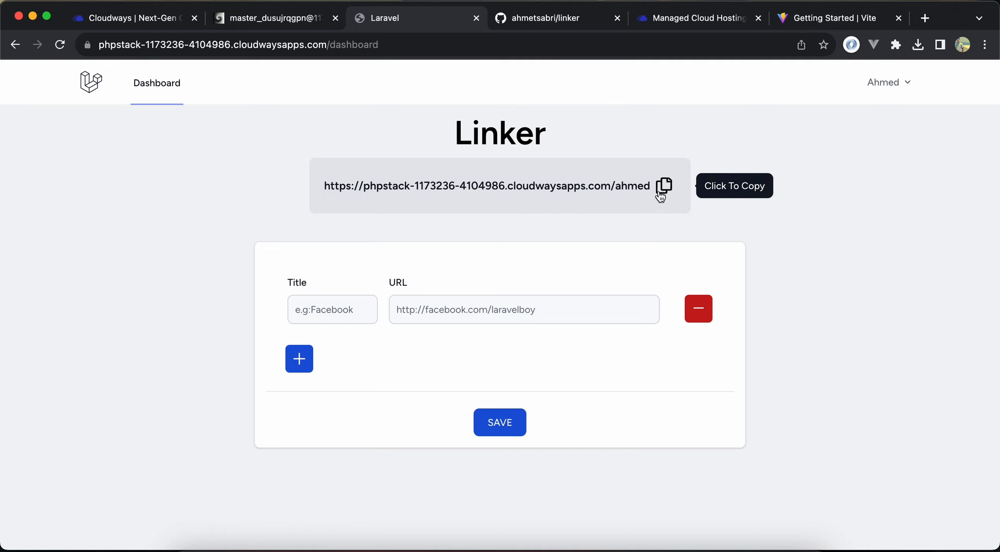
{"action": "left_click", "coordinate": [665, 188]}
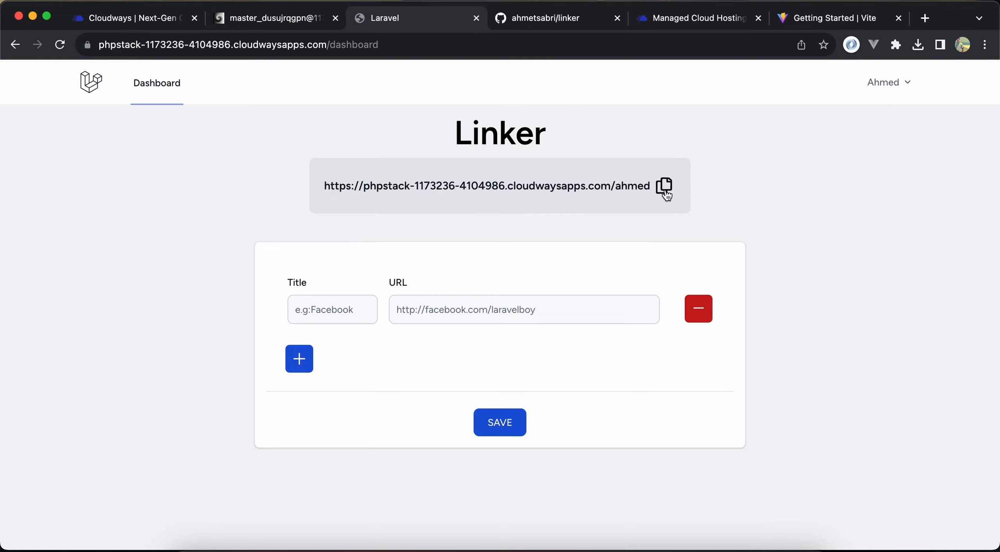
{"action": "left_click", "coordinate": [666, 195]}
{"action": "key", "text": "super+t"}
{"action": "key", "text": "super+v"}
{"action": "key", "text": "Return"}
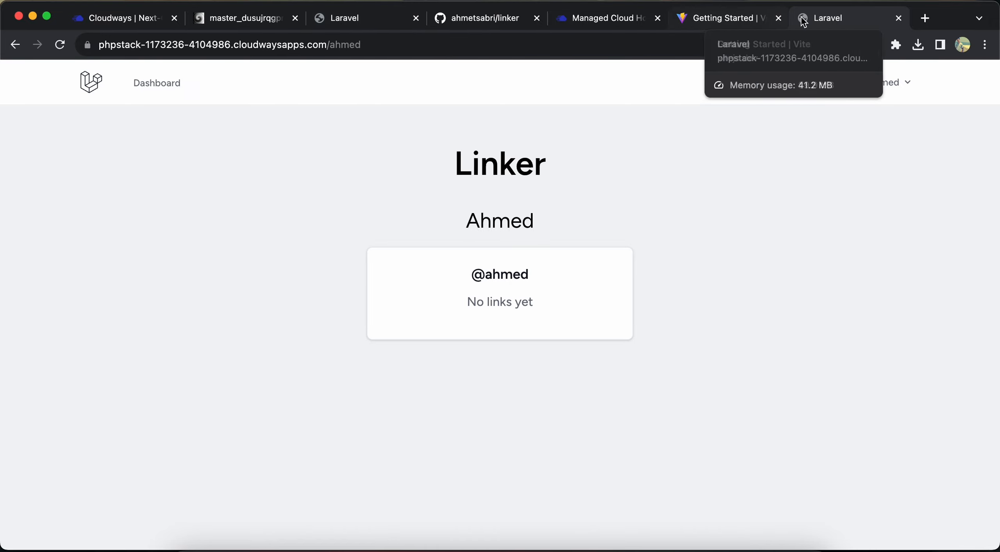
Close the Vite documentation page, return to the Linker dashboard and title the first link X
{"action": "left_click", "coordinate": [779, 18]}
{"action": "left_click", "coordinate": [371, 18]}
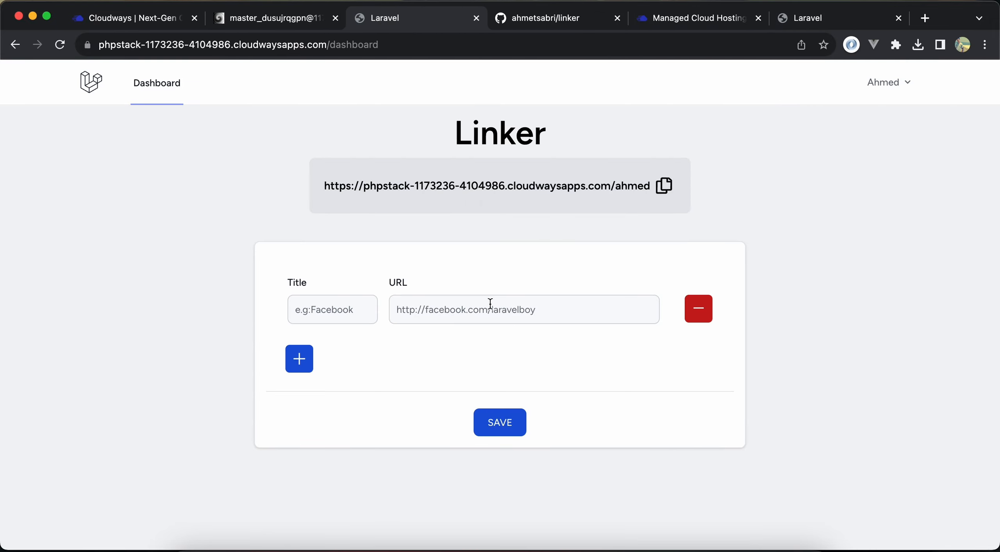
{"action": "left_click", "coordinate": [324, 304]}
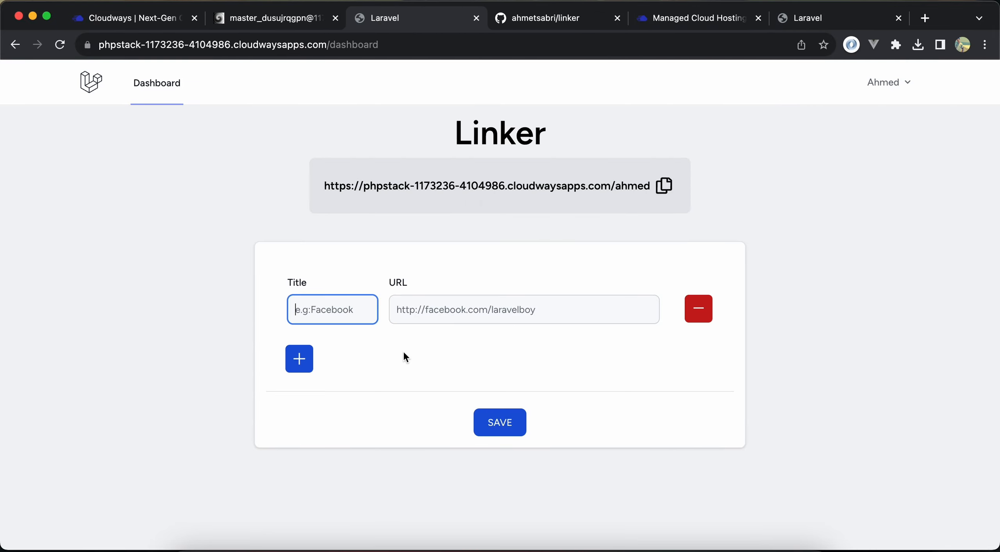
{"action": "type", "text": "x"}
{"action": "key", "text": "Caps_Lock"}
{"action": "key", "text": "BackSpace"}
{"action": "type", "text": "X"}
{"action": "key", "text": "Tab"}
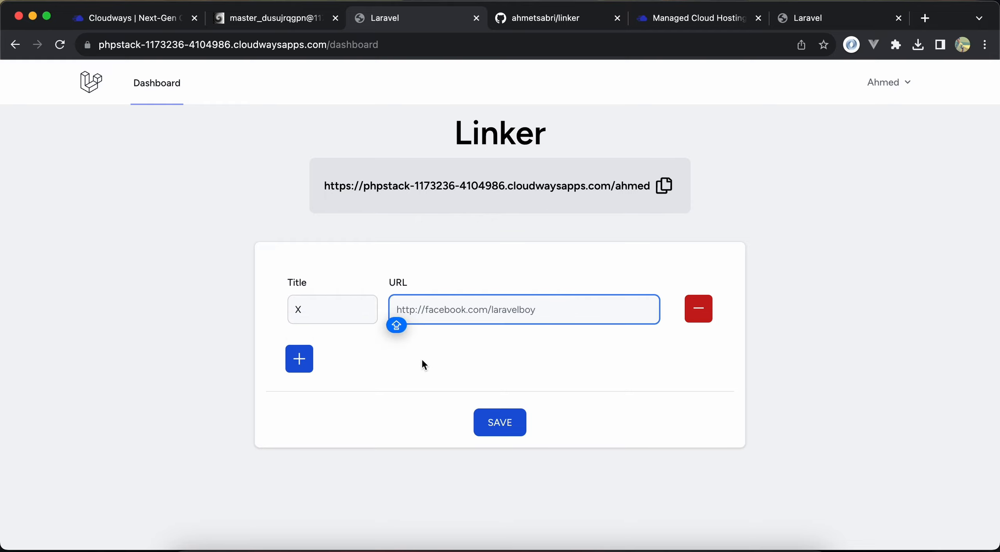
{"action": "type", "text": "HTTP"}
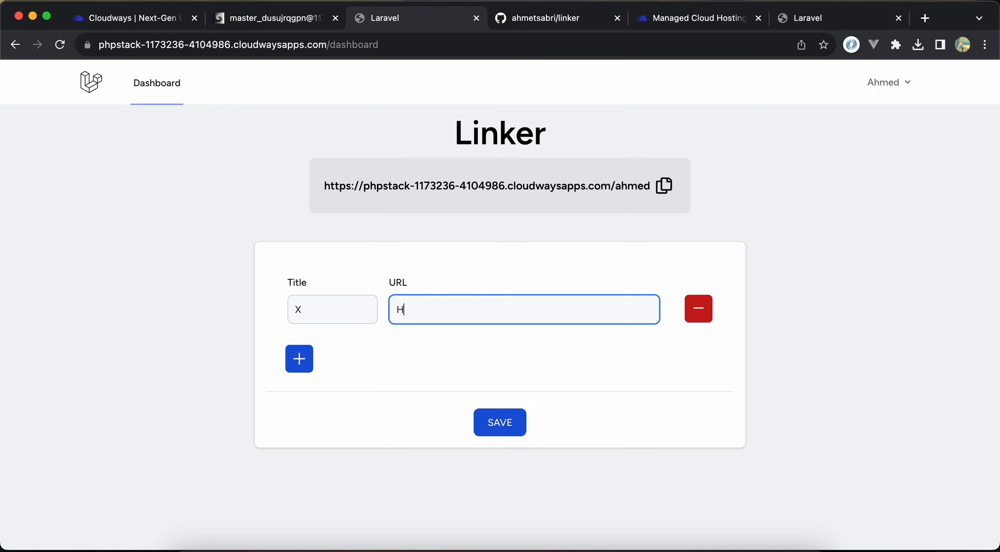
{"action": "key", "text": "BackSpace"}
{"action": "type", "text": "https://x.com"}
{"action": "left_click", "coordinate": [496, 435]}
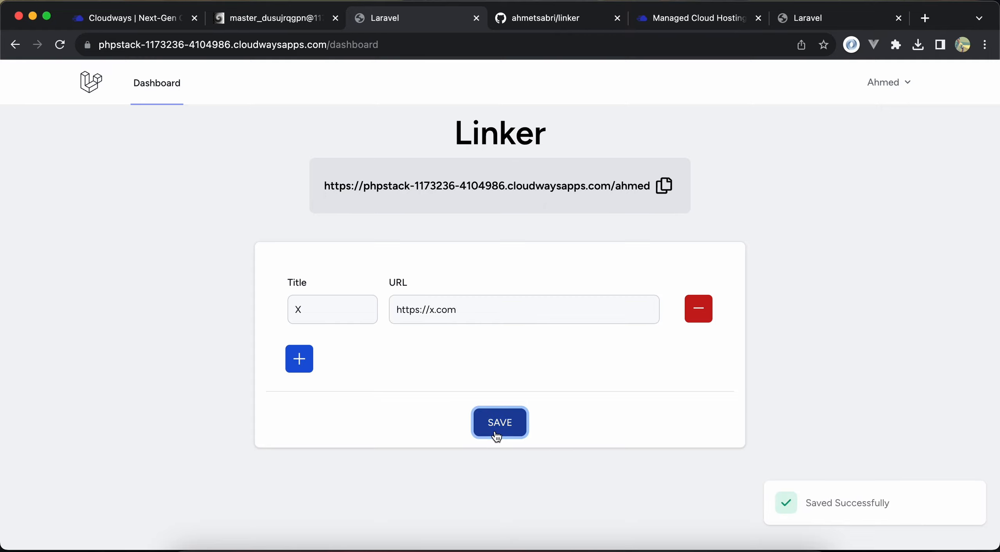
{"action": "left_click", "coordinate": [532, 331]}
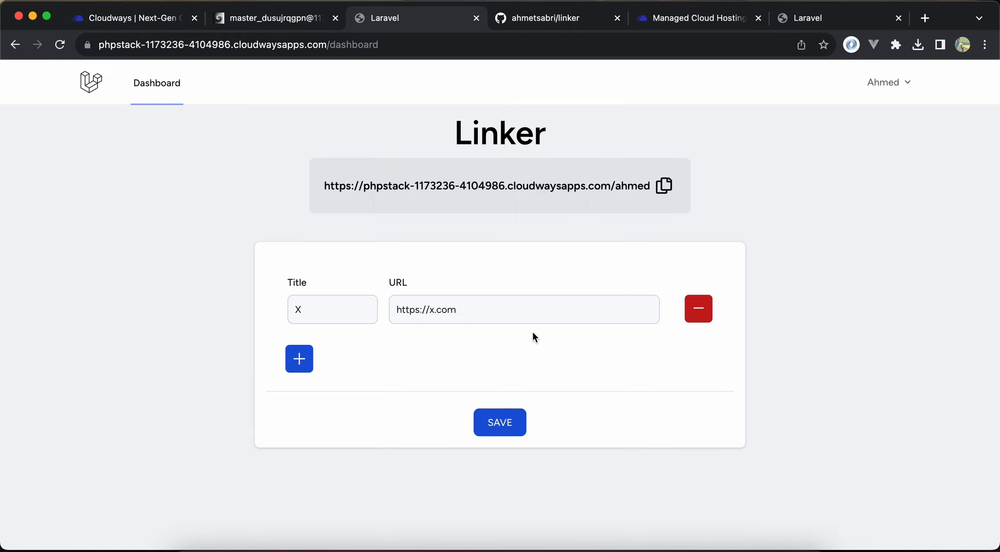
Reload the public profile page and test its X link, closing the site it opens
{"action": "left_click", "coordinate": [664, 189]}
{"action": "left_click_drag", "start_coordinate": [801, 14], "coordinate": [691, 18]}
{"action": "key", "text": "super+r"}
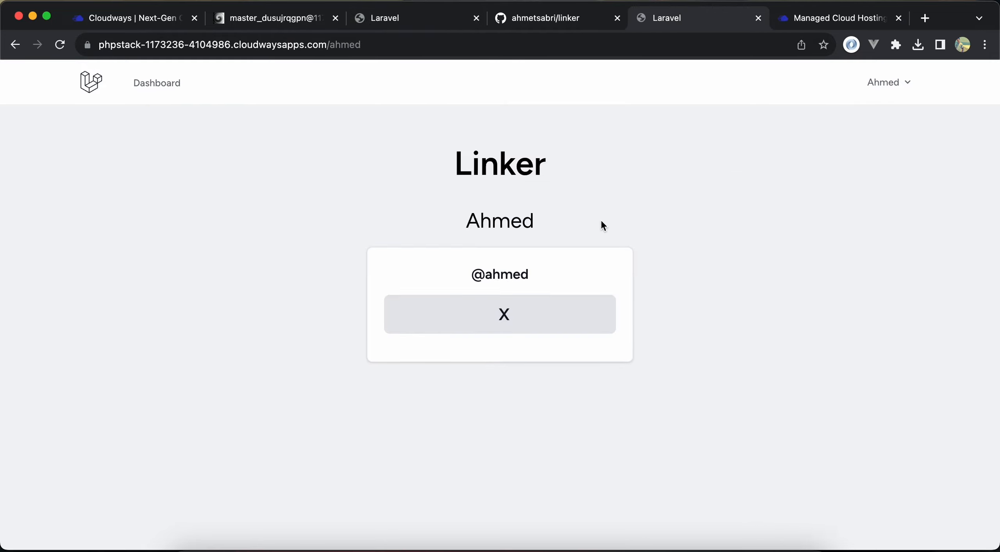
{"action": "left_click", "coordinate": [538, 317]}
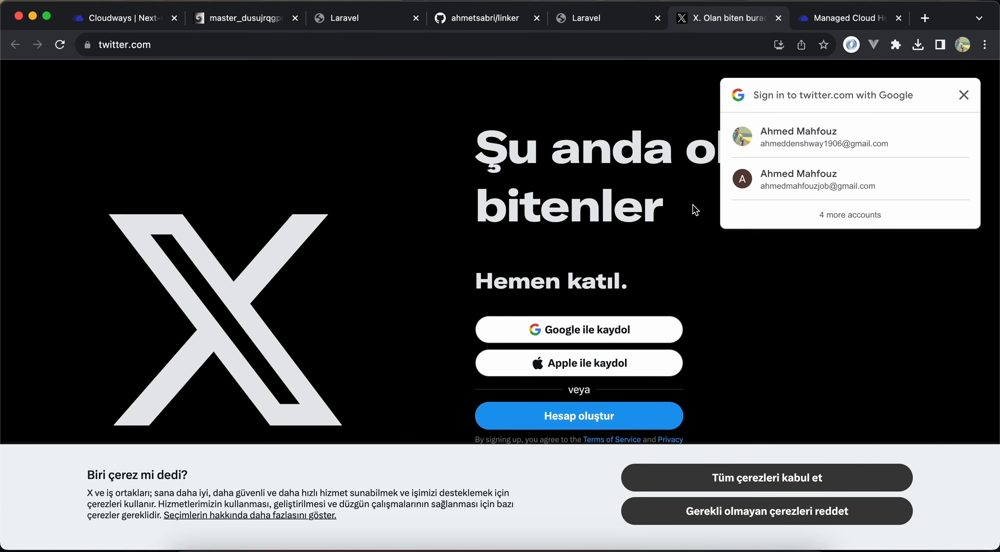
{"action": "key", "text": "super+w"}
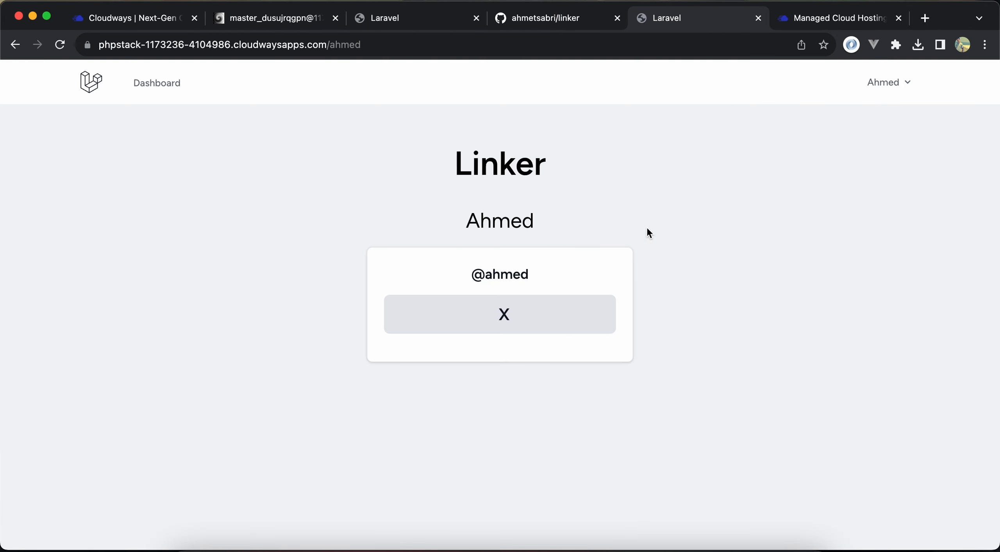
View the public profile page as a logged-out visitor in an incognito window, and close that window
{"action": "left_click", "coordinate": [489, 53]}
{"action": "key", "text": "super+c"}
{"action": "key", "text": "super+shift+n"}
{"action": "key", "text": "super+v"}
{"action": "key", "text": "Return"}
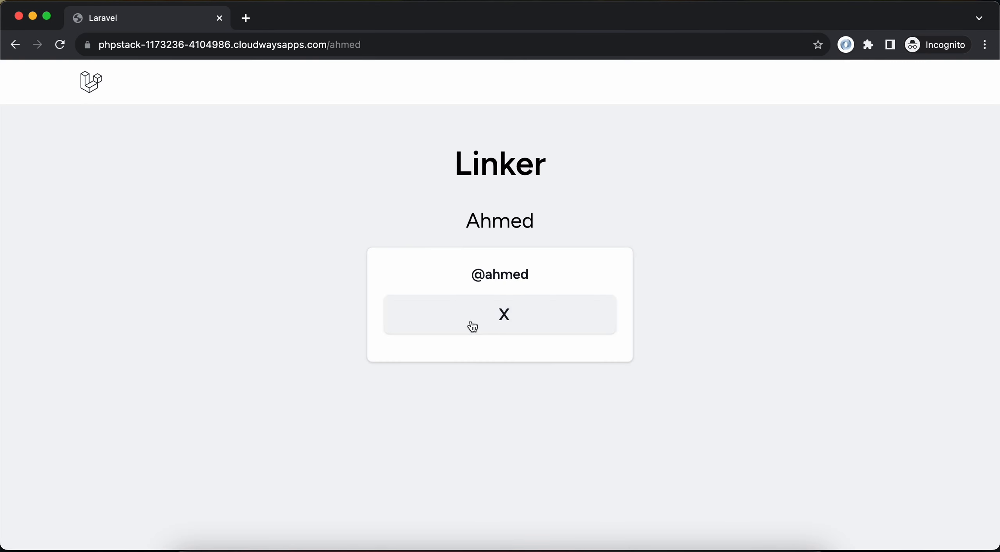
{"action": "key", "text": "super+w"}
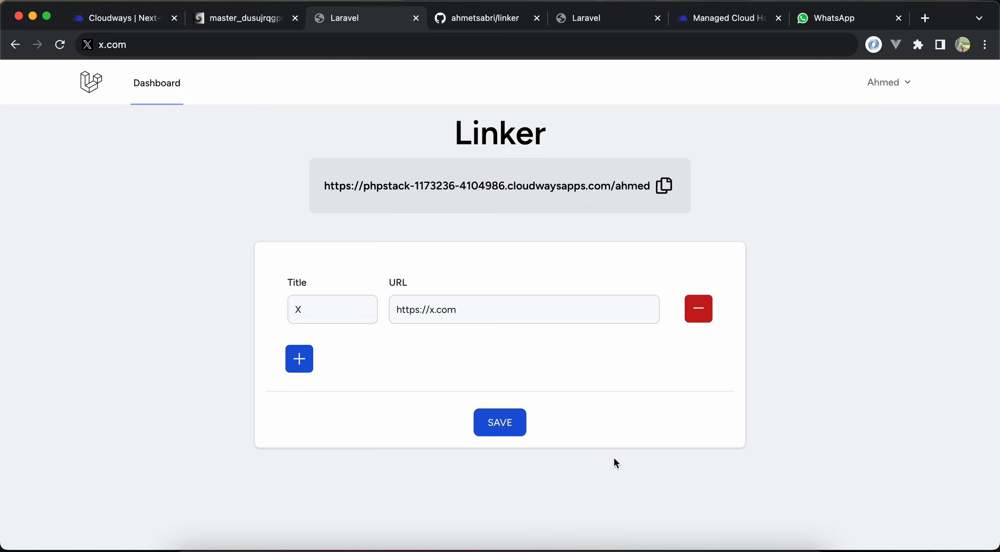
Copy the public profile link from the dashboard, and in Postman send it as the cw-linker GET request
{"action": "left_click", "coordinate": [664, 186]}
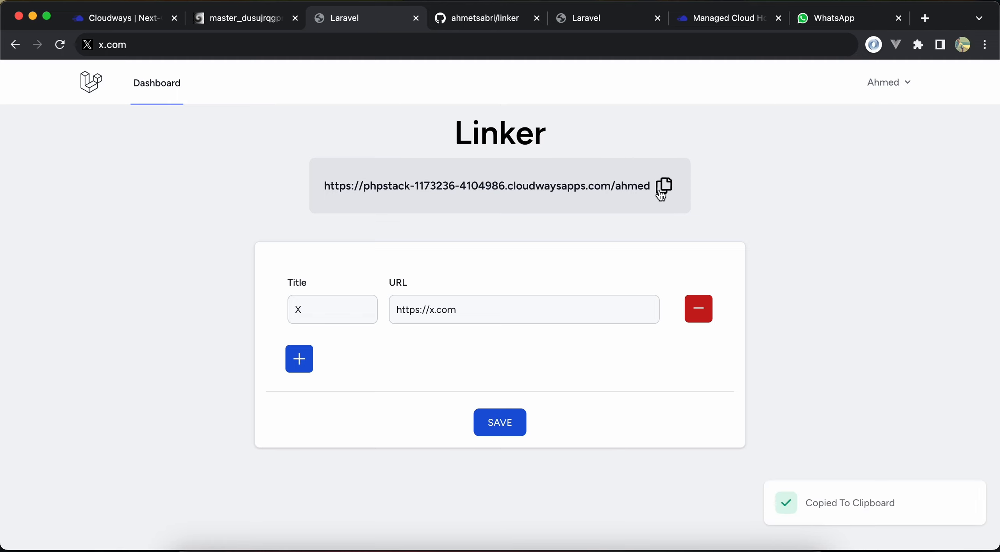
{"action": "left_click", "coordinate": [688, 544]}
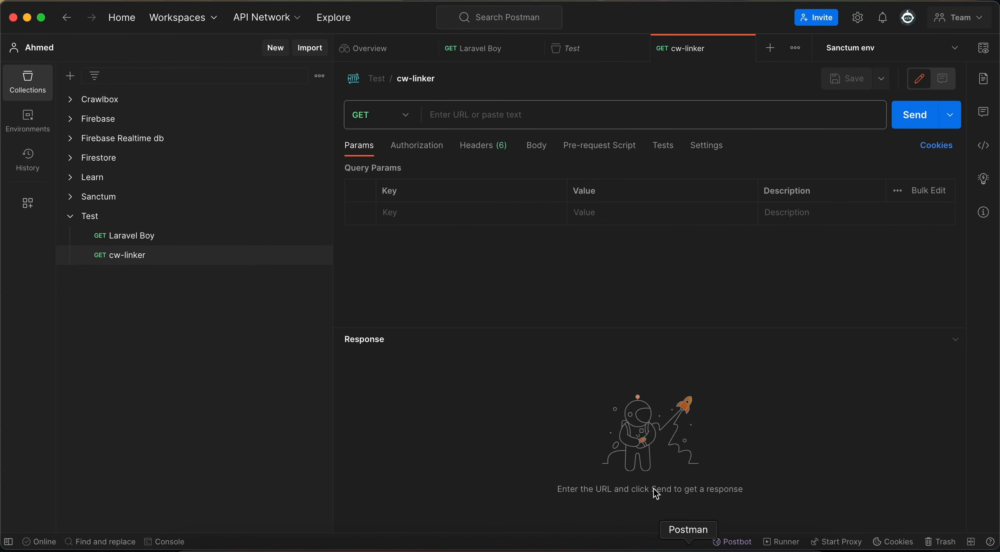
{"action": "left_click", "coordinate": [549, 122]}
{"action": "left_click", "coordinate": [551, 150]}
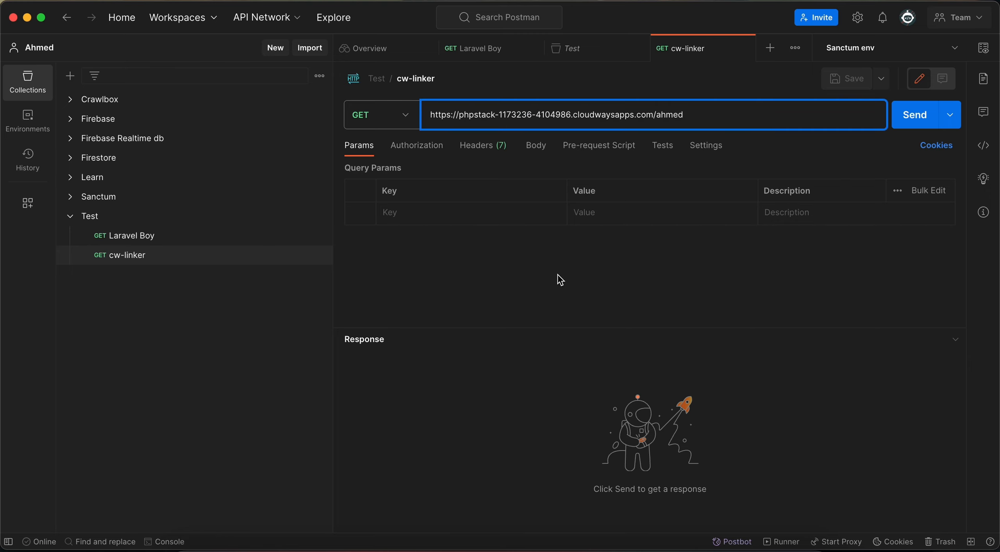
{"action": "left_click", "coordinate": [918, 118]}
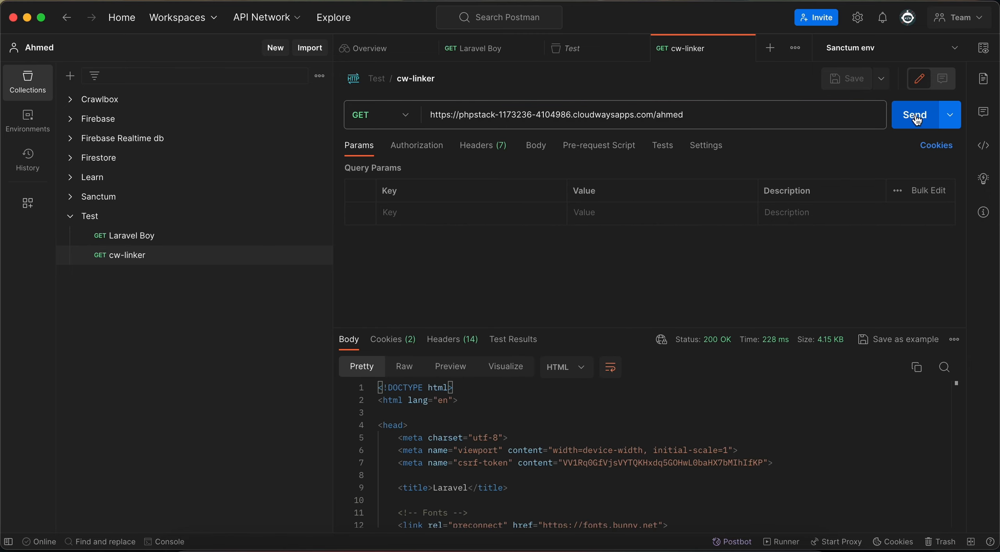
Preview the rendered response of the cw-linker request and inspect its response time breakdown
{"action": "left_click", "coordinate": [450, 366]}
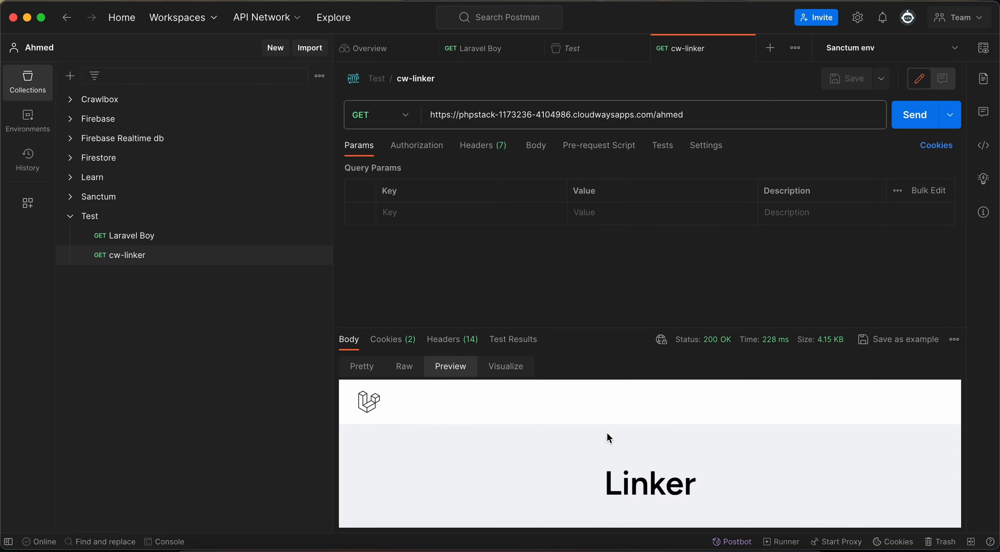
{"action": "scroll", "coordinate": [607, 433], "scroll_direction": "down", "scroll_amount": 3}
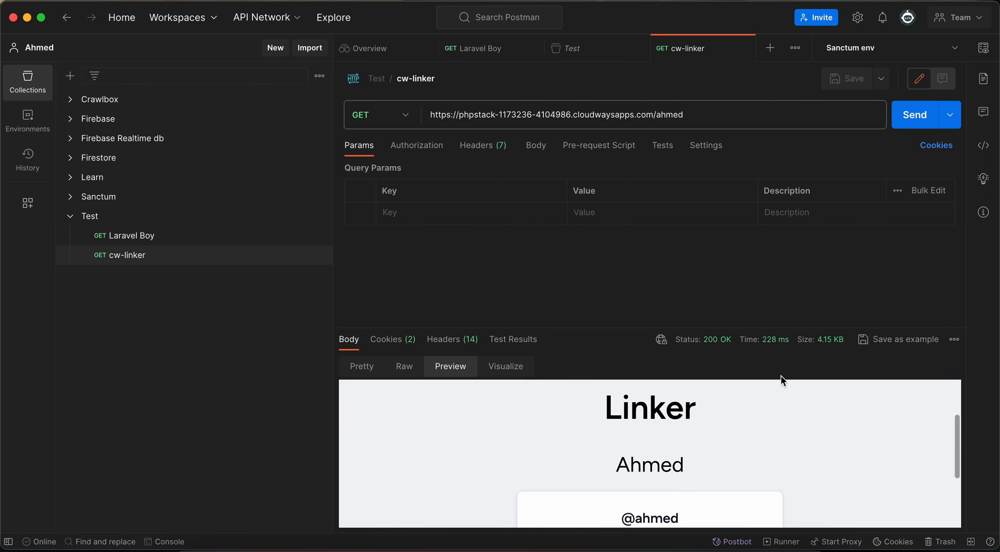
{"action": "mouse_move", "coordinate": [771, 346]}
Resend the cw-linker request repeatedly to compare the response times
{"action": "left_click", "coordinate": [739, 118]}
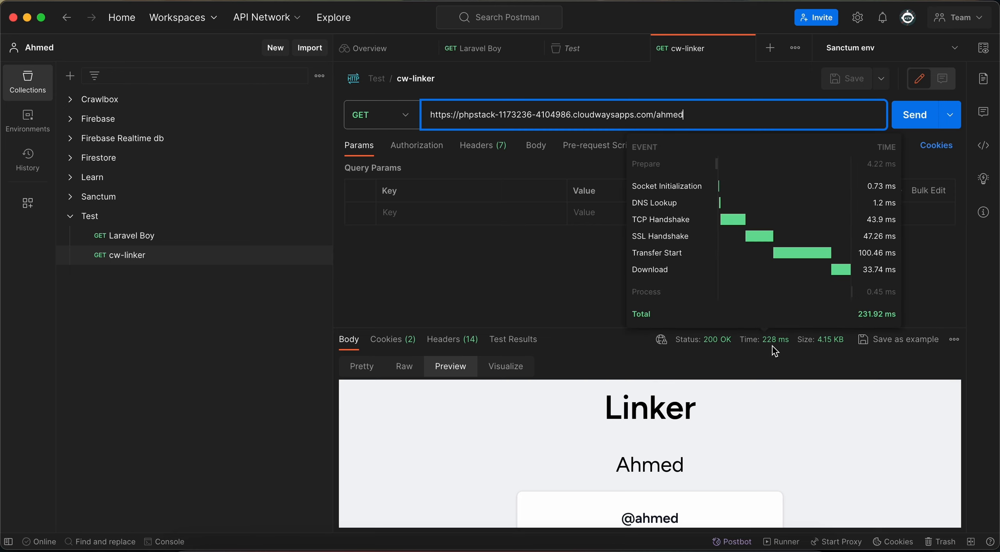
{"action": "key", "text": "Return"}
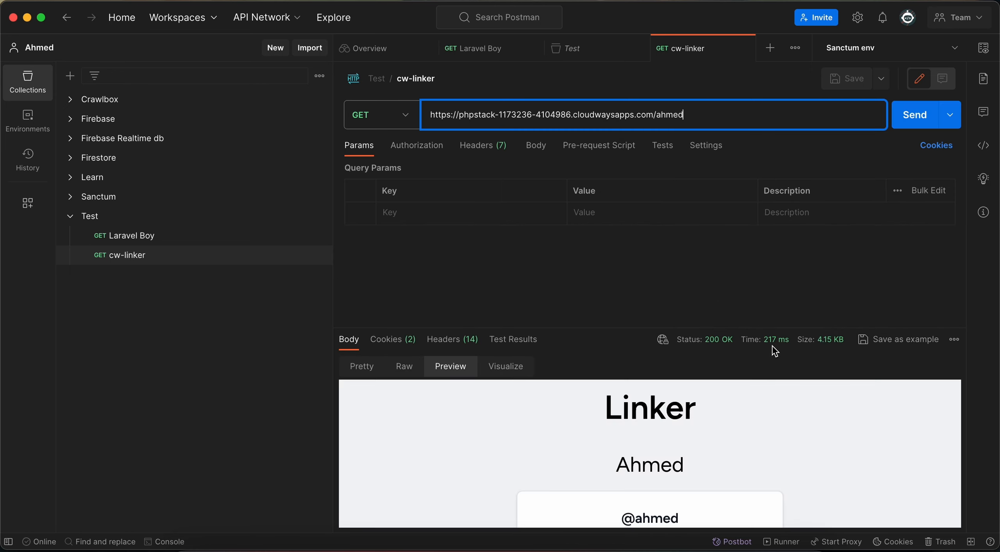
{"action": "key", "text": "Return"}
{"action": "key", "text": "Return"}
{"action": "key", "text": "Return"}
{"action": "key", "text": "Return"}
{"action": "key", "text": "Return"}
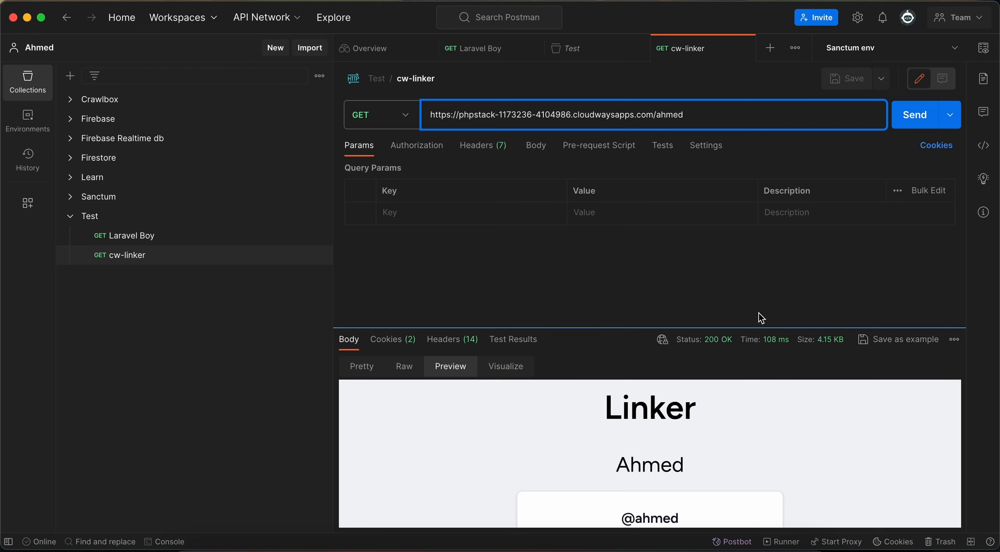
{"action": "key", "text": "Return"}
{"action": "key", "text": "Return"}
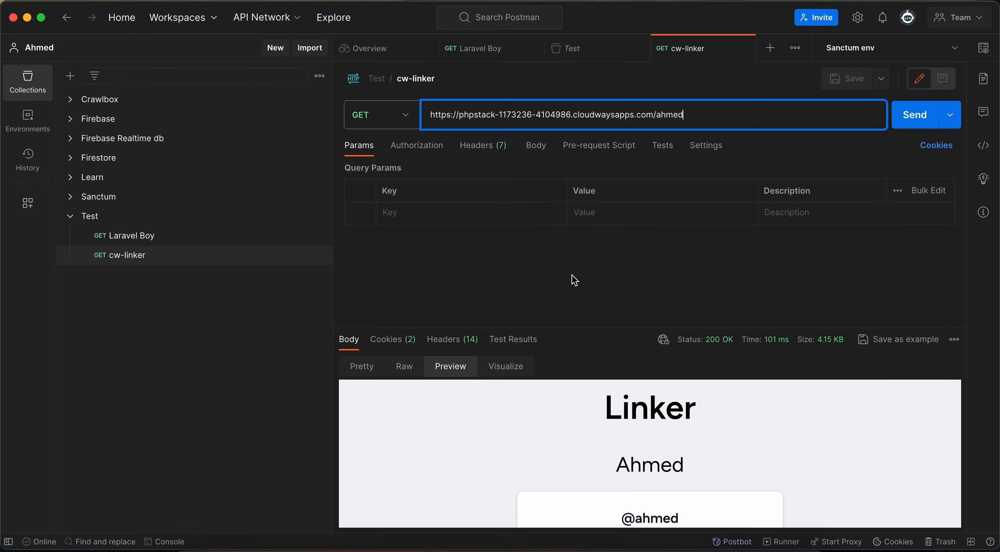
{"action": "key", "text": "Return"}
{"action": "key", "text": "Return"}
{"action": "key", "text": "Return"}
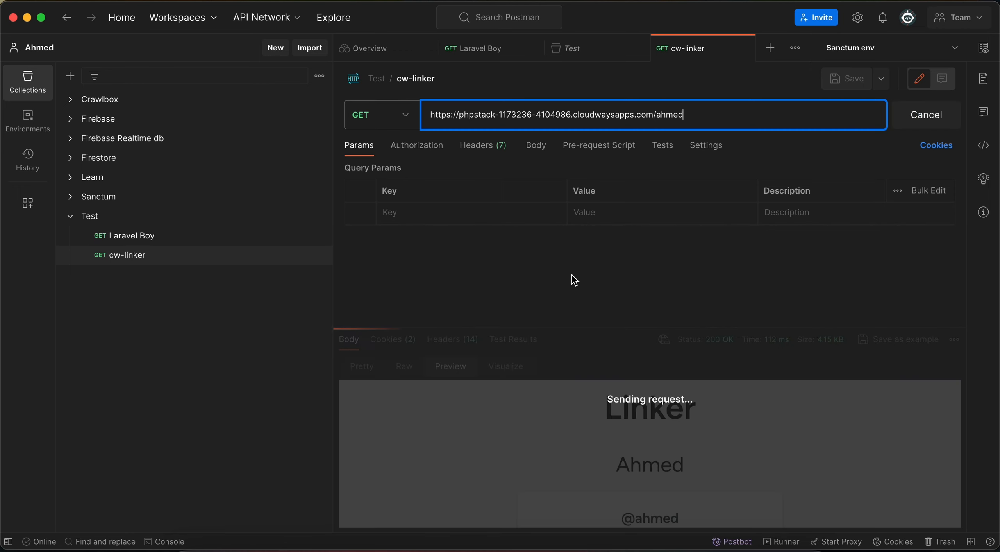
Switch to Cloudways in the browser and review the Linker-server services, including Redis and Varnish
{"action": "left_click", "coordinate": [582, 541]}
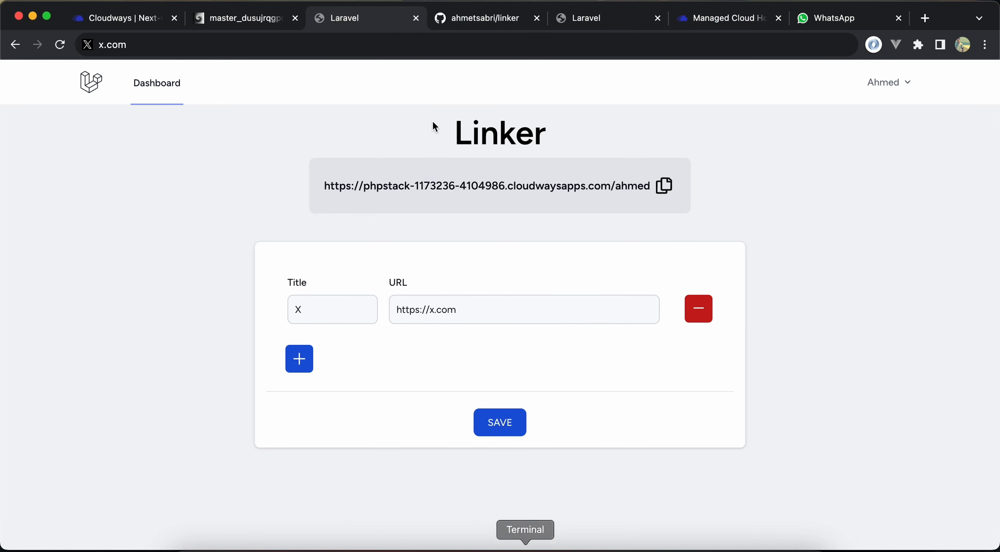
{"action": "left_click", "coordinate": [124, 24]}
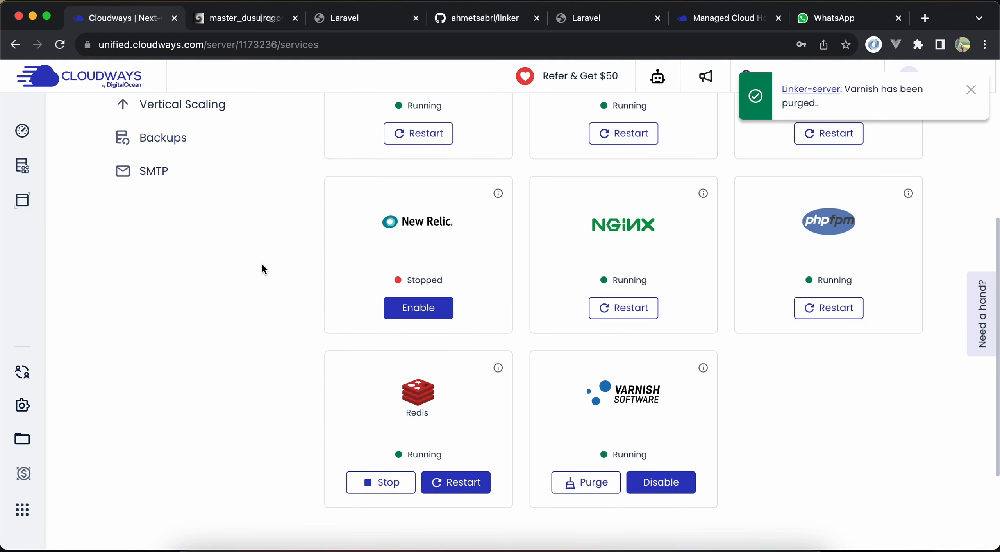
{"action": "scroll", "coordinate": [261, 263], "scroll_direction": "up", "scroll_amount": 5}
{"action": "scroll", "coordinate": [263, 199], "scroll_direction": "up", "scroll_amount": 3}
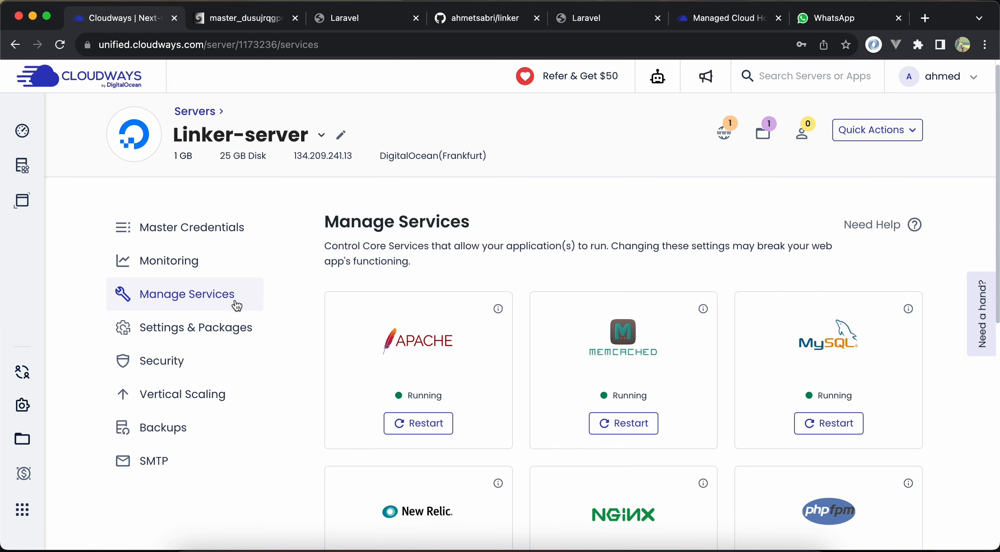
{"action": "scroll", "coordinate": [230, 344], "scroll_direction": "down", "scroll_amount": 7}
{"action": "scroll", "coordinate": [229, 345], "scroll_direction": "down", "scroll_amount": 2}
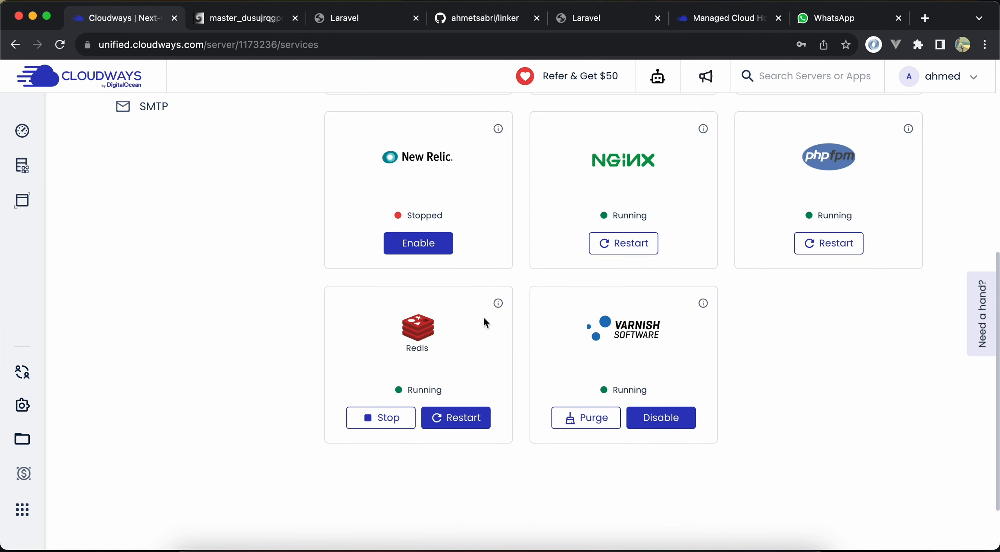
{"action": "scroll", "coordinate": [498, 326], "scroll_direction": "up", "scroll_amount": 3}
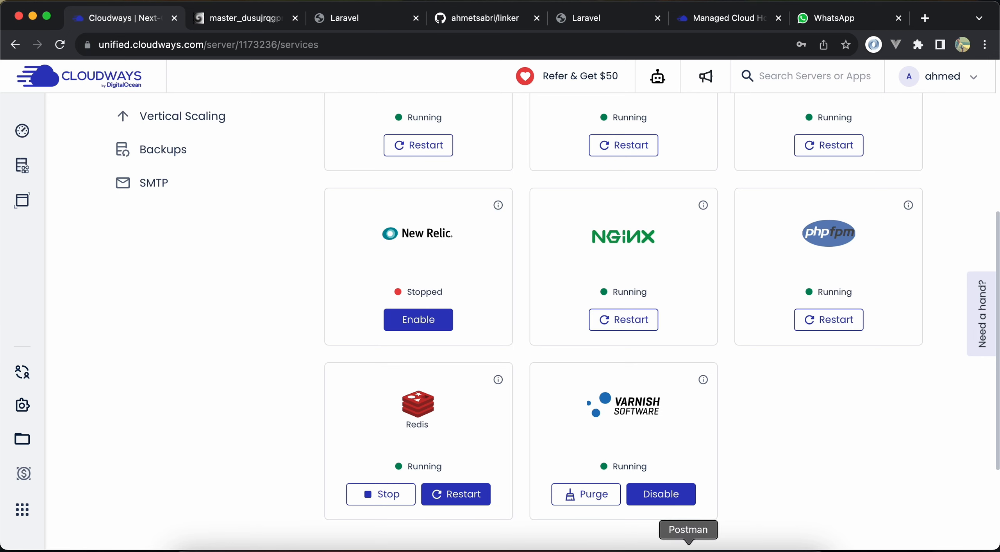
Return to Postman and send the cw-linker request twice more to check its response time breakdown
{"action": "left_click", "coordinate": [689, 546]}
{"action": "key", "text": "Return"}
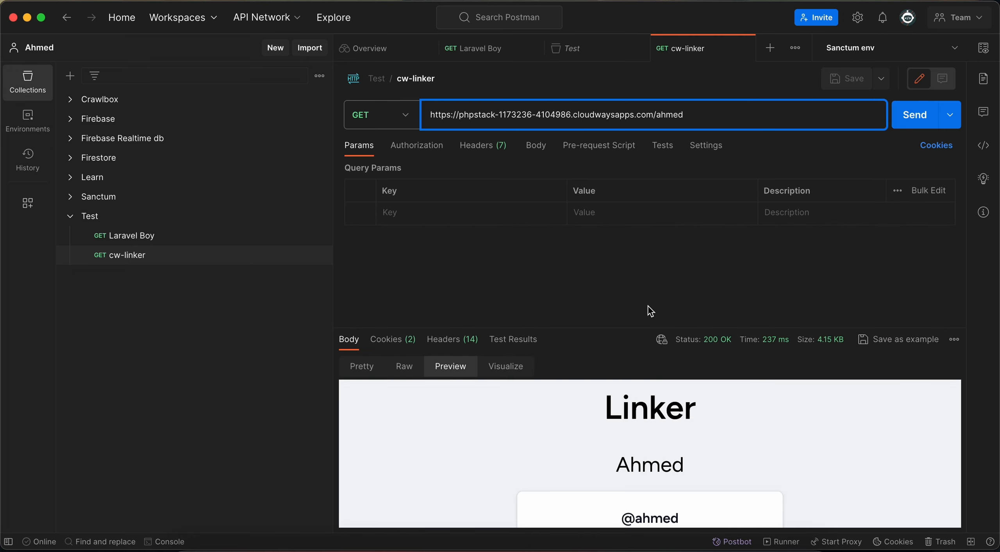
{"action": "key", "text": "Return"}
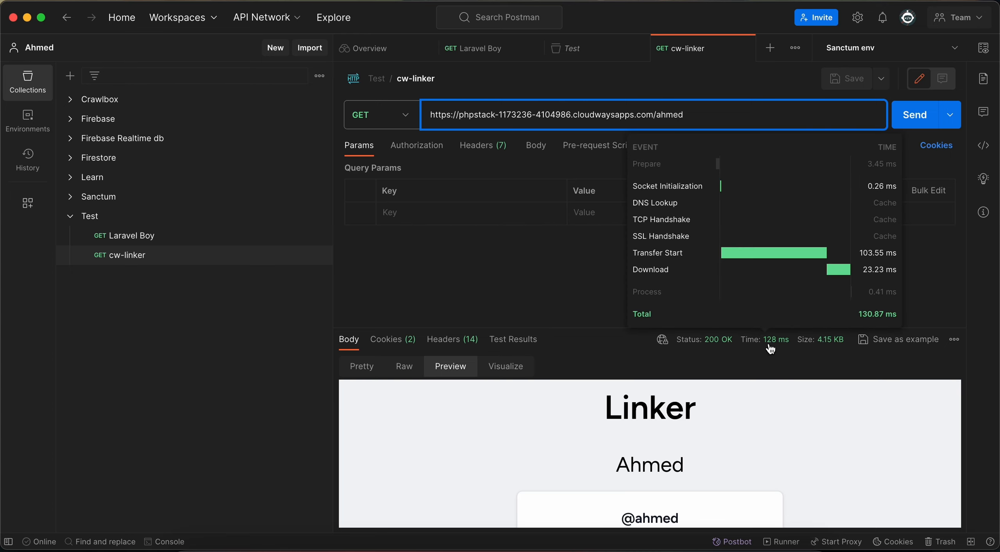
Resend the cw-linker request five more times, checking the response time and the previewed Linker page
{"action": "key", "text": "Return"}
{"action": "key", "text": "Return"}
{"action": "key", "text": "Return"}
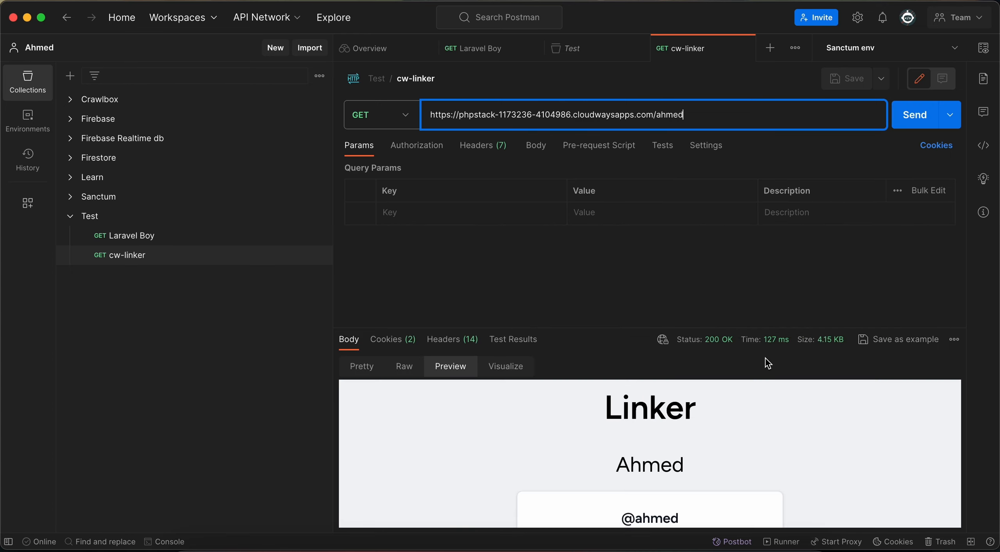
{"action": "key", "text": "Return"}
{"action": "key", "text": "Return"}
{"action": "scroll", "coordinate": [681, 469], "scroll_direction": "down", "scroll_amount": 2}
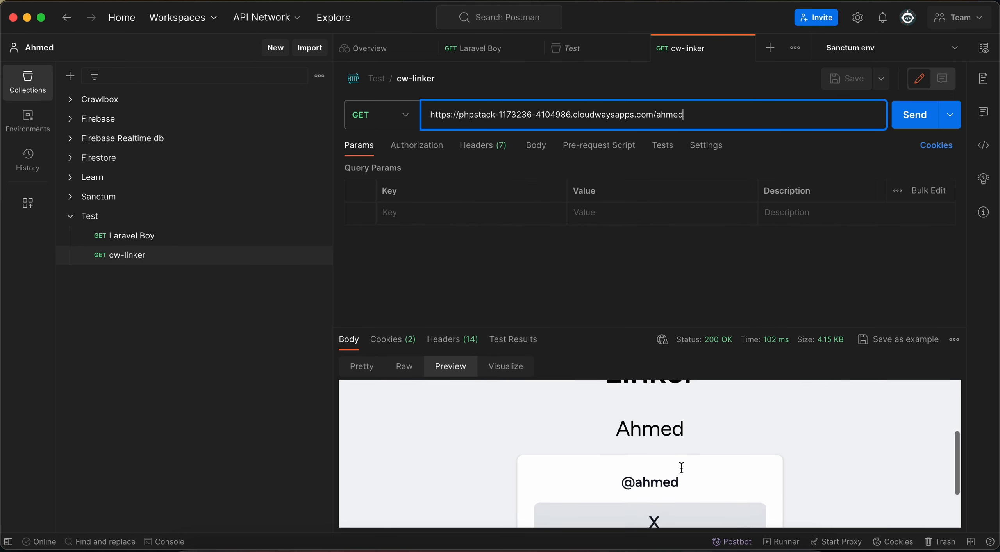
Switch to Cloudways in the browser and look through the Linker-server services, from Varnish up to Nginx
{"action": "key", "text": "super+Tab"}
{"action": "key", "text": "super+5"}
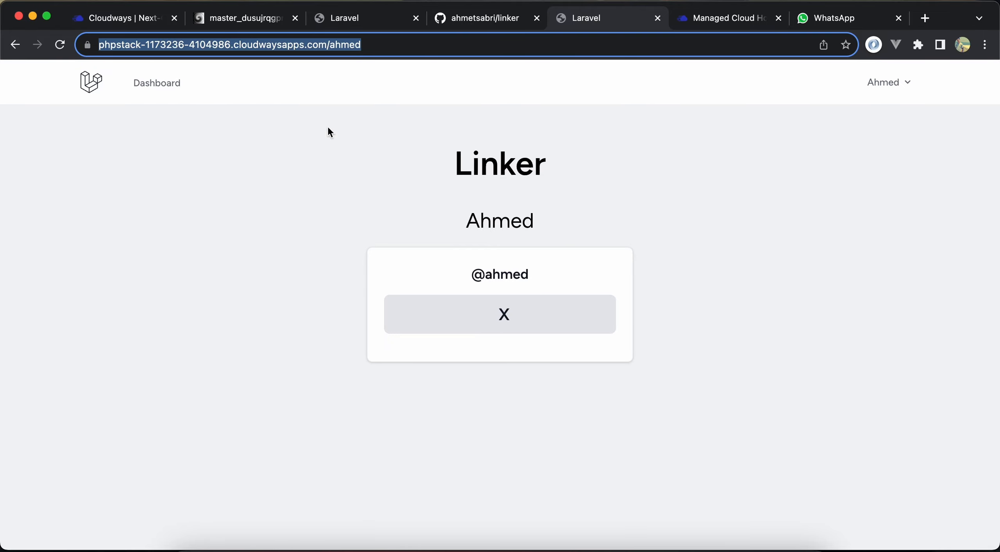
{"action": "left_click", "coordinate": [207, 19]}
{"action": "left_click", "coordinate": [144, 24]}
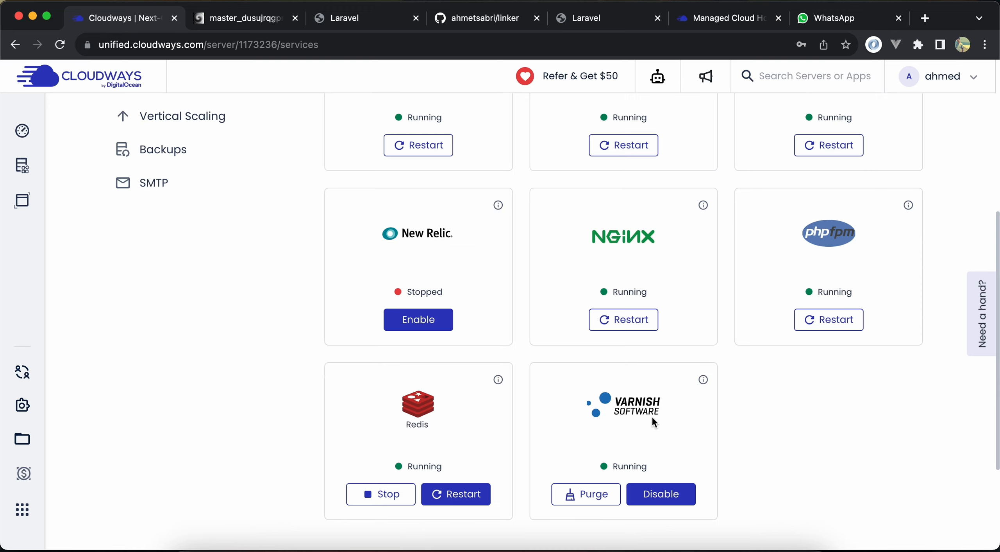
{"action": "scroll", "coordinate": [652, 418], "scroll_direction": "up", "scroll_amount": 2}
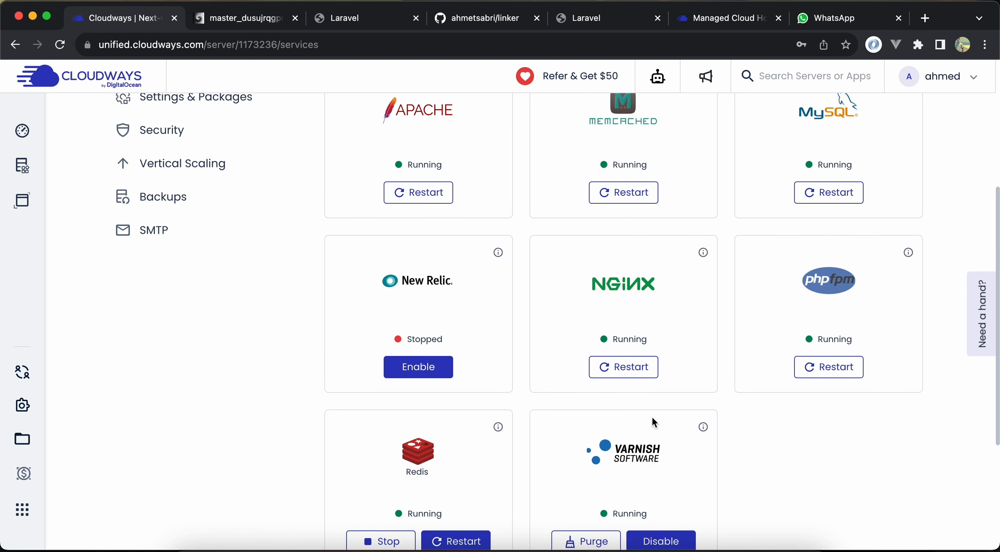
{"action": "scroll", "coordinate": [652, 416], "scroll_direction": "up", "scroll_amount": 2}
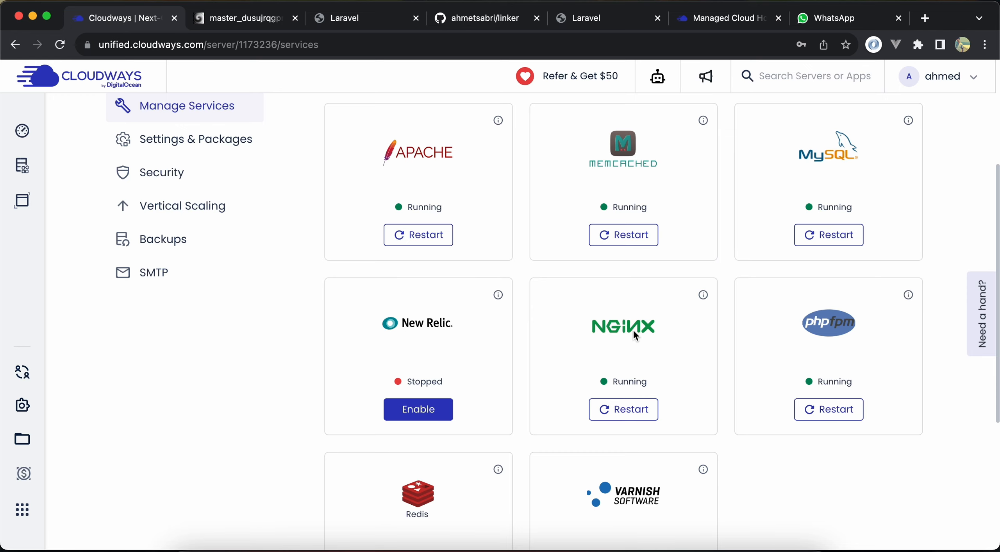
Search the web for "nginx cache" in a new tab and open the NGINX Content Caching documentation
{"action": "key", "text": "super+t"}
{"action": "type", "text": "ngi"}
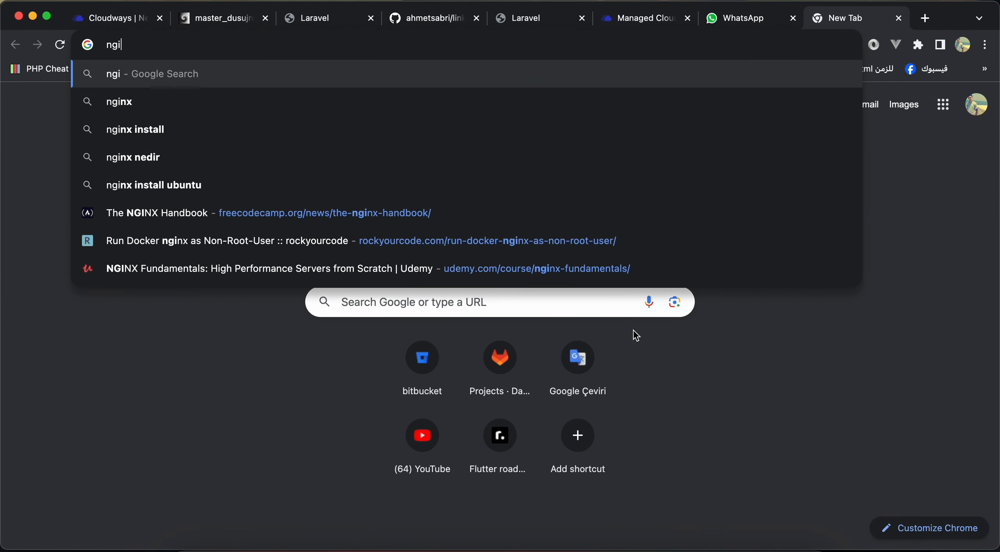
{"action": "type", "text": "nx ca"}
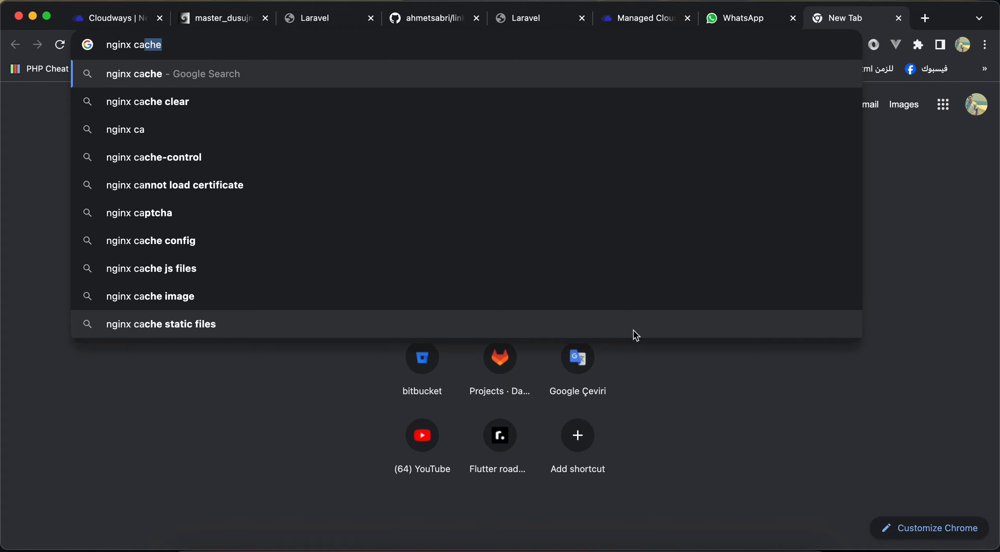
{"action": "key", "text": "Return"}
{"action": "scroll", "coordinate": [372, 275], "scroll_direction": "down", "scroll_amount": 2}
{"action": "left_click", "coordinate": [201, 364]}
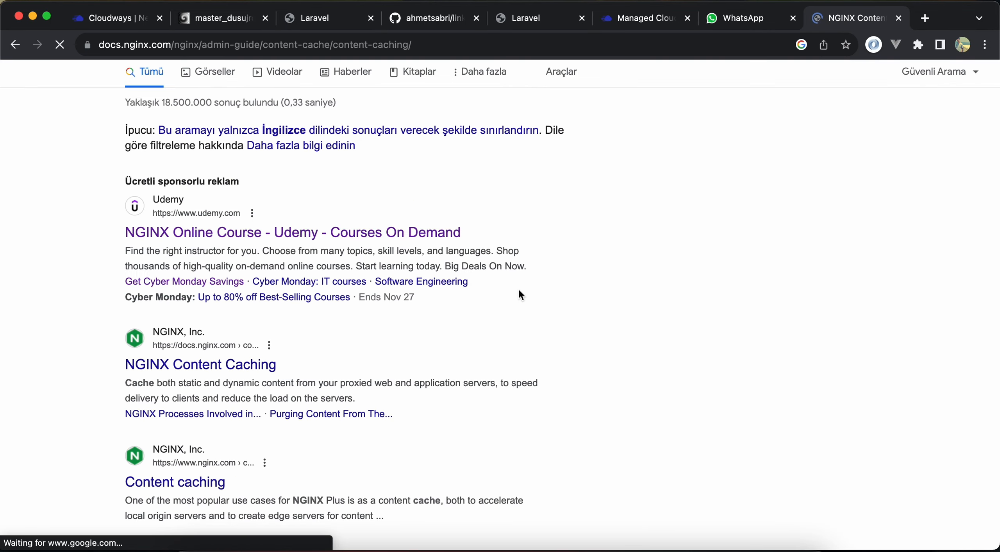
Read the documentation on enabling the caching of responses, then close it and return to the Linker-server services
{"action": "scroll", "coordinate": [451, 315], "scroll_direction": "down", "scroll_amount": 5}
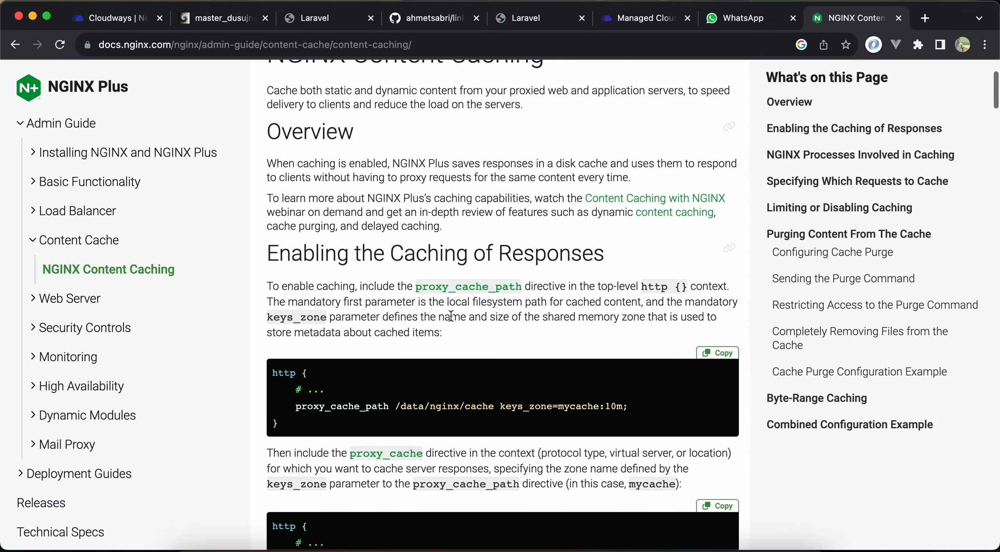
{"action": "scroll", "coordinate": [426, 369], "scroll_direction": "down", "scroll_amount": 3}
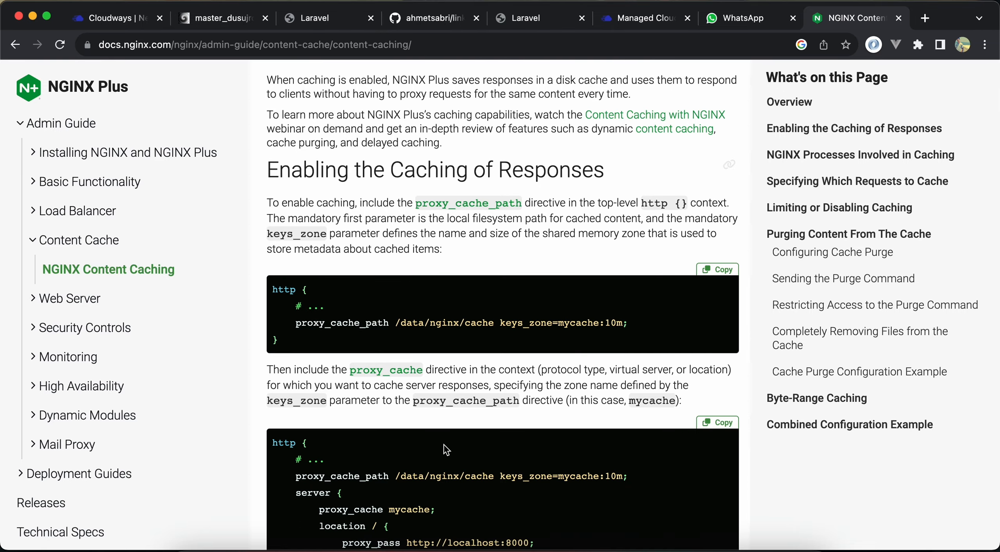
{"action": "scroll", "coordinate": [444, 445], "scroll_direction": "down", "scroll_amount": 5}
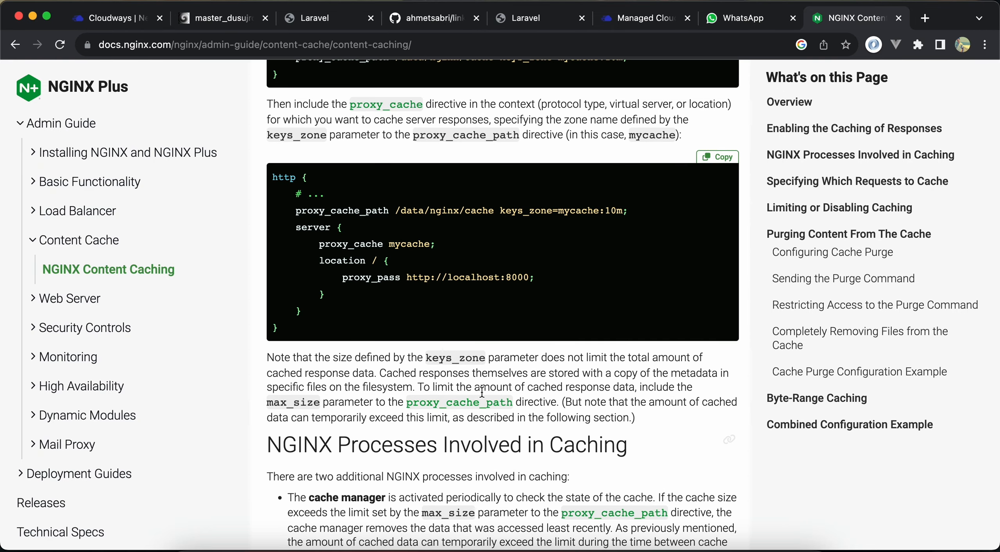
{"action": "key", "text": "super+w"}
{"action": "scroll", "coordinate": [616, 324], "scroll_direction": "up", "scroll_amount": 5}
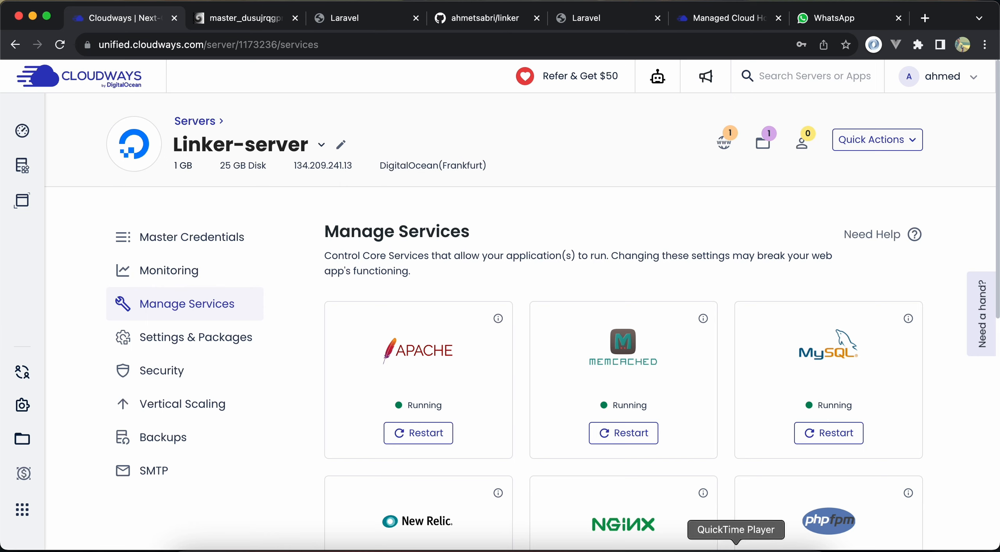
Switch to Postman and send the cw-linker request many times in a row to compare response times
{"action": "left_click", "coordinate": [695, 545]}
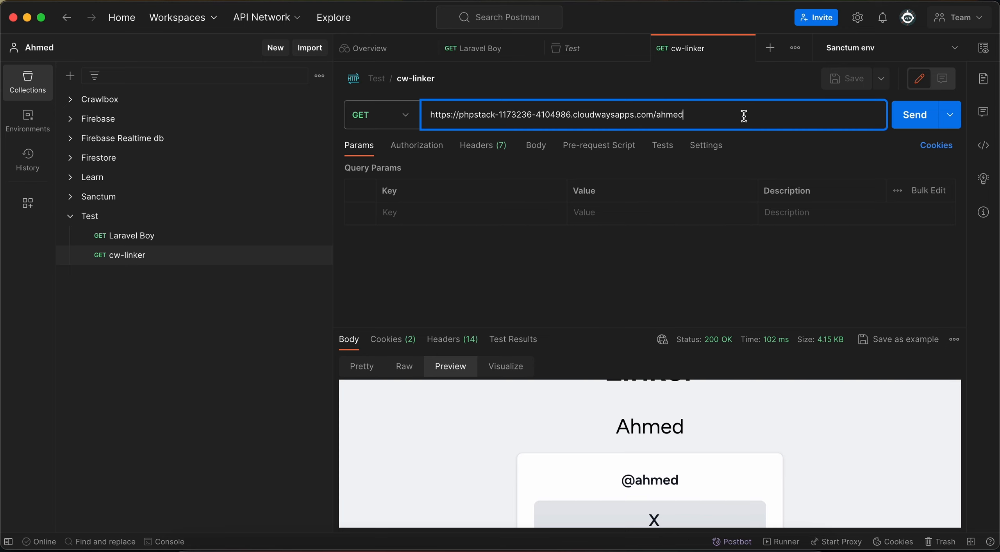
{"action": "key", "text": "Return"}
{"action": "key", "text": "Return"}
{"action": "key", "text": "Return"}
{"action": "key", "text": "Return"}
{"action": "key", "text": "Return"}
{"action": "key", "text": "Return"}
{"action": "key", "text": "Return"}
{"action": "key", "text": "Return"}
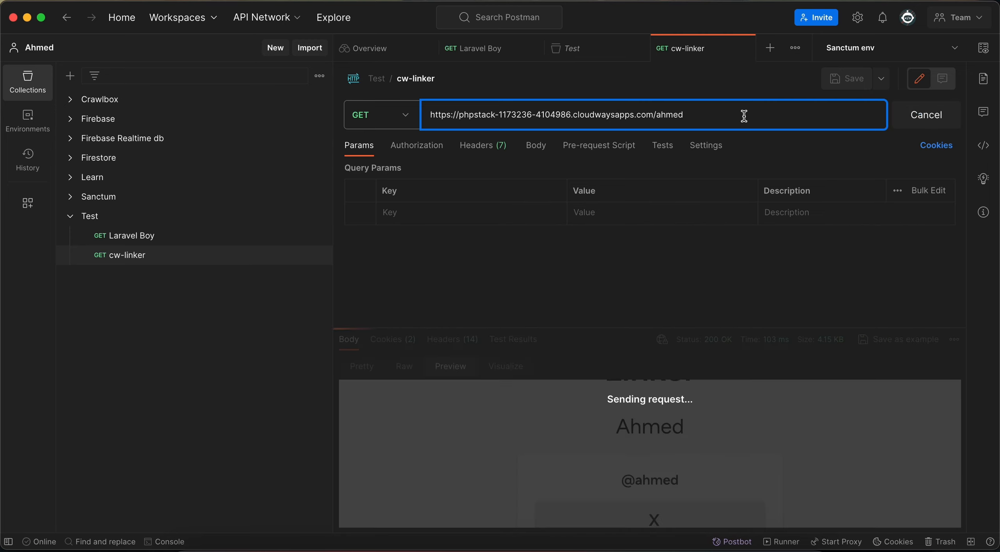
{"action": "key", "text": "Return"}
{"action": "key", "text": "Return"}
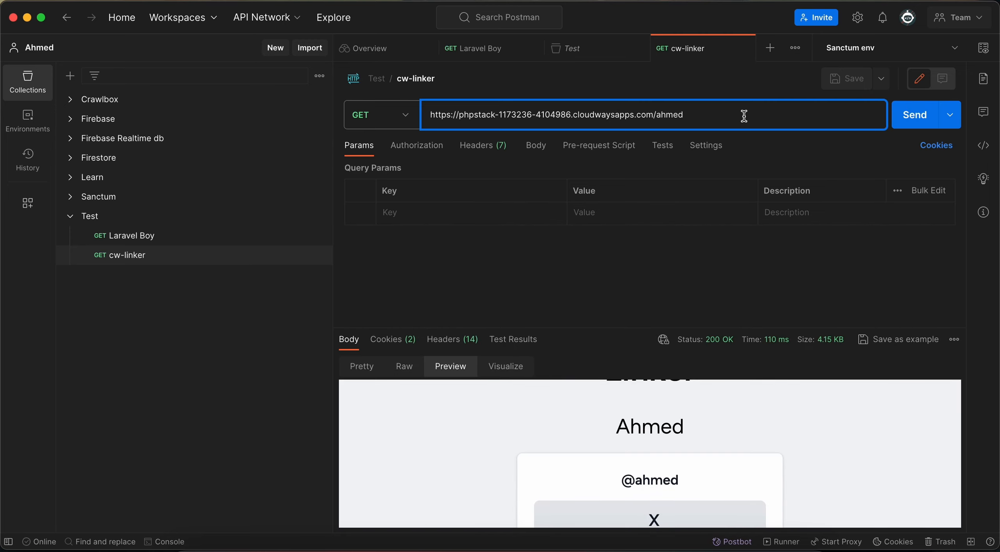
{"action": "key", "text": "Return"}
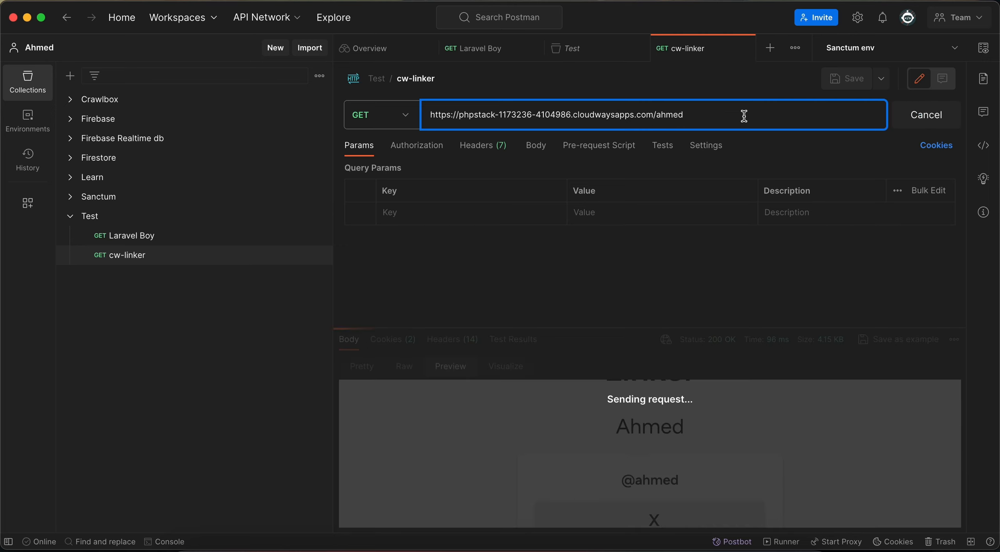
{"action": "key", "text": "Return"}
{"action": "key", "text": "Return"}
{"action": "key", "text": "Return"}
{"action": "key", "text": "Return"}
{"action": "key", "text": "Return"}
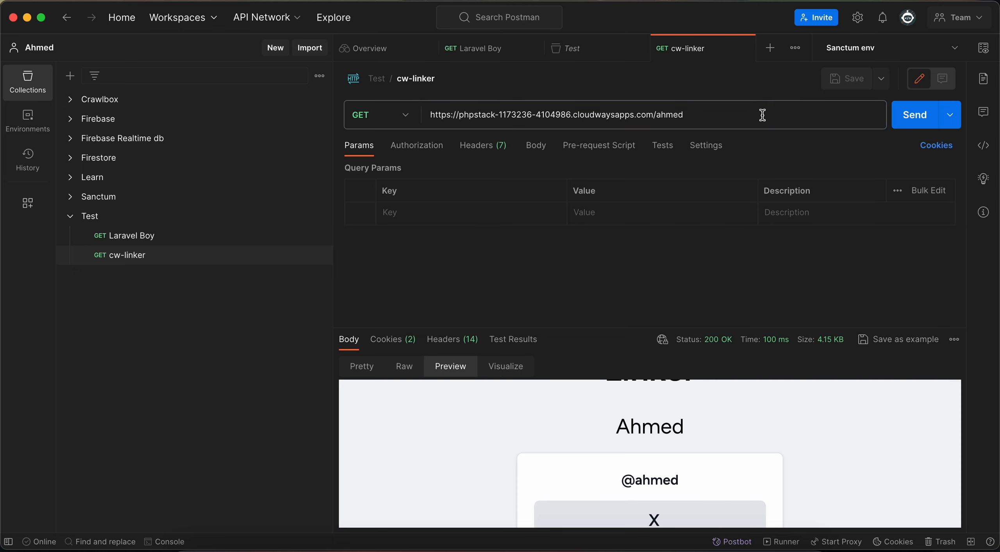
Run another long series of cw-linker requests from the URL field and check how the response time varies
{"action": "left_click", "coordinate": [691, 248]}
{"action": "key", "text": "super+Return"}
{"action": "left_click", "coordinate": [729, 123]}
{"action": "key", "text": "super+Return"}
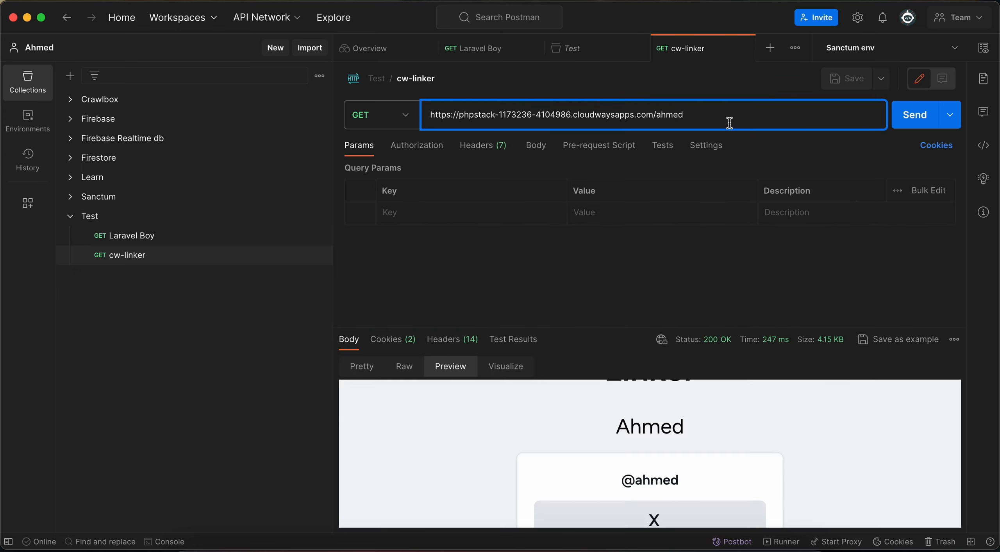
{"action": "key", "text": "super+Return"}
{"action": "key", "text": "super+Return"}
{"action": "key", "text": "super+Return"}
{"action": "key", "text": "super+Return"}
{"action": "key", "text": "super+Return"}
{"action": "key", "text": "super+Return"}
{"action": "key", "text": "super+Return"}
{"action": "key", "text": "super+Return"}
{"action": "mouse_move", "coordinate": [776, 339]}
{"action": "key", "text": "Return"}
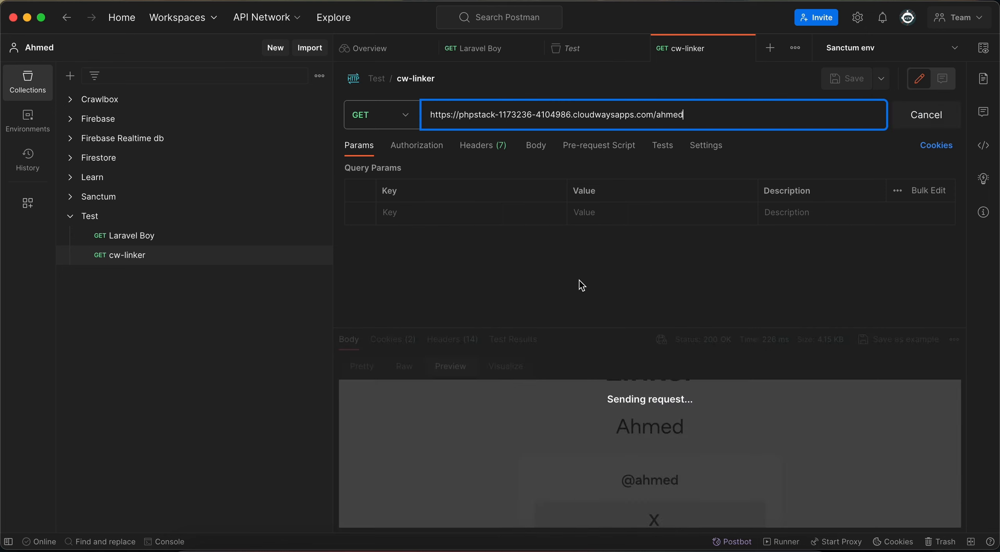
{"action": "key", "text": "Return"}
{"action": "key", "text": "Return"}
{"action": "key", "text": "Return"}
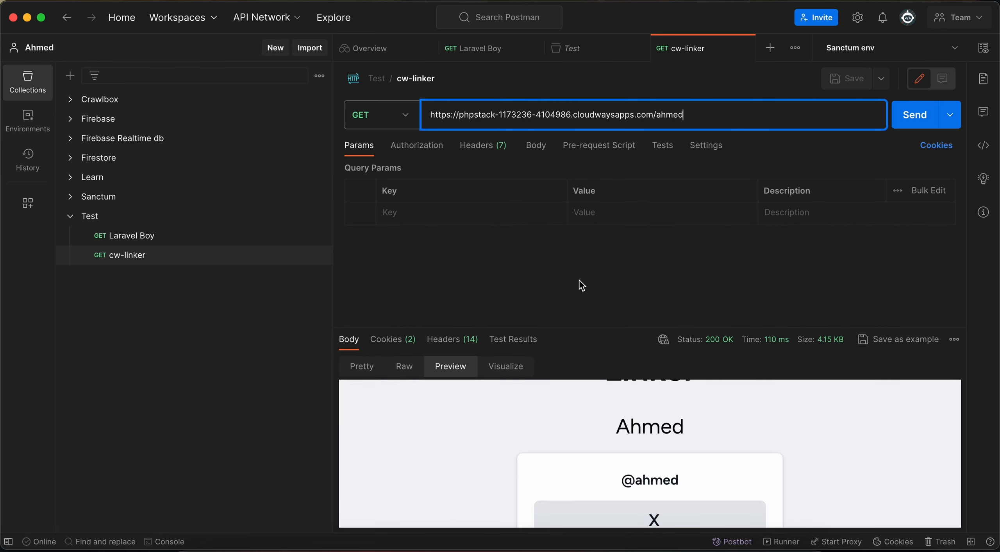
Go back to Cloudways in the browser and review the full list of Linker-server services again
{"action": "key", "text": "super+Tab"}
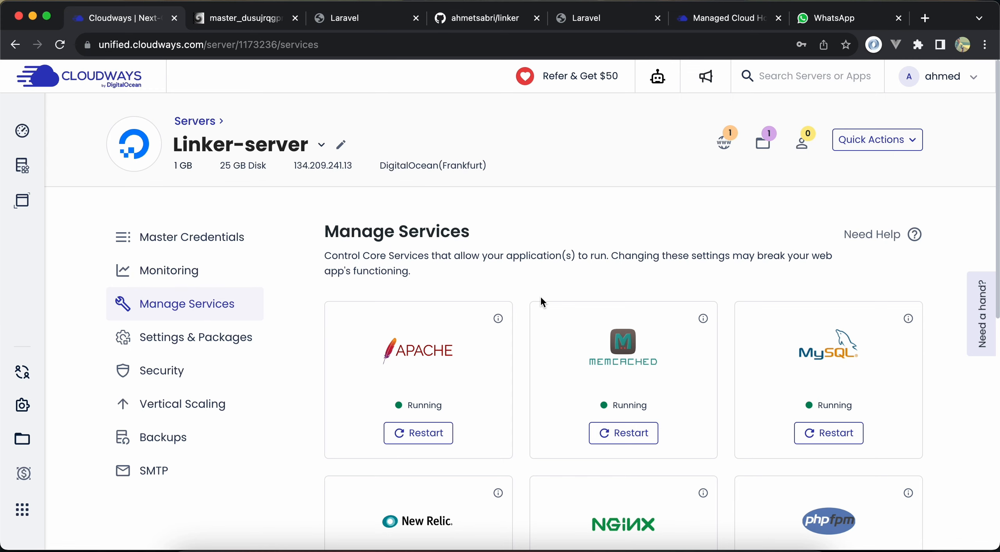
{"action": "scroll", "coordinate": [541, 299], "scroll_direction": "down", "scroll_amount": 3}
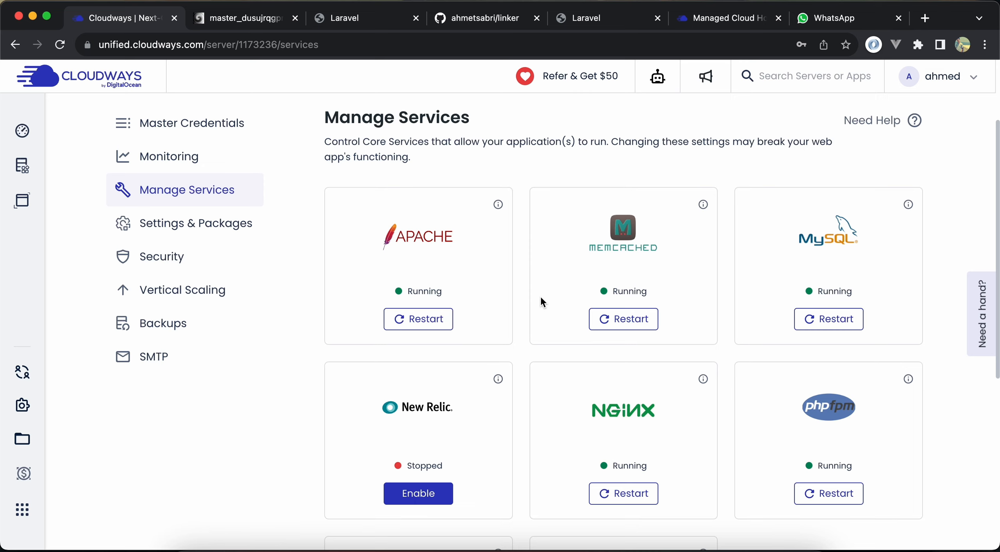
{"action": "scroll", "coordinate": [541, 301], "scroll_direction": "down", "scroll_amount": 6}
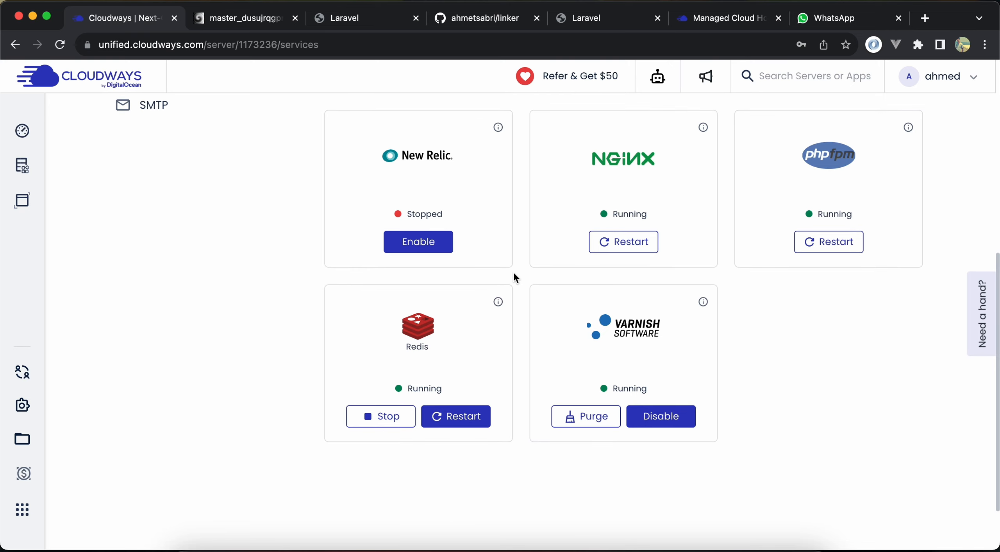
{"action": "scroll", "coordinate": [518, 278], "scroll_direction": "up", "scroll_amount": 6}
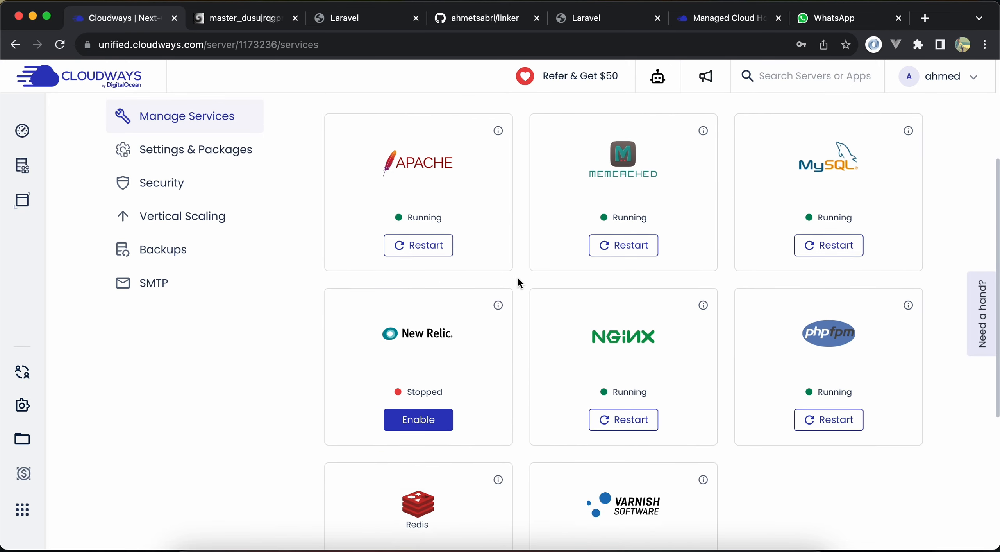